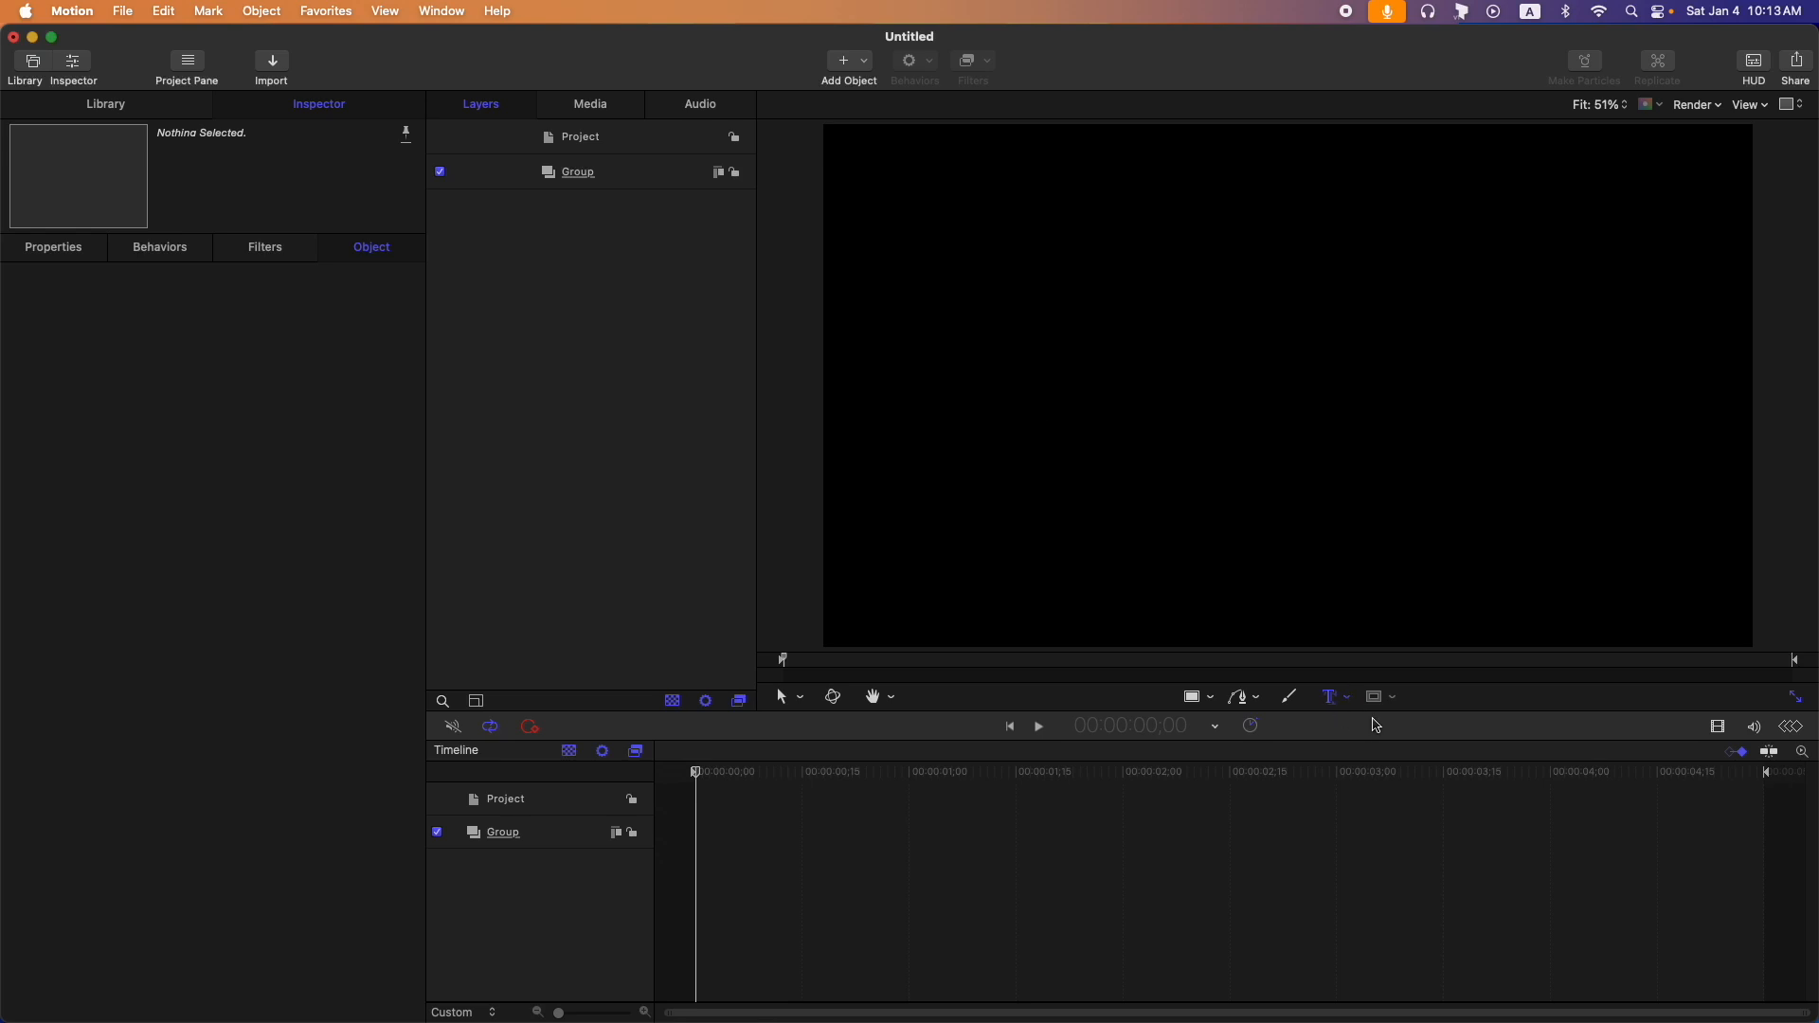
Add a 2D text object reading "APPLE MOTION EASY" in the upper part of the canvas.
left_click(958, 282)
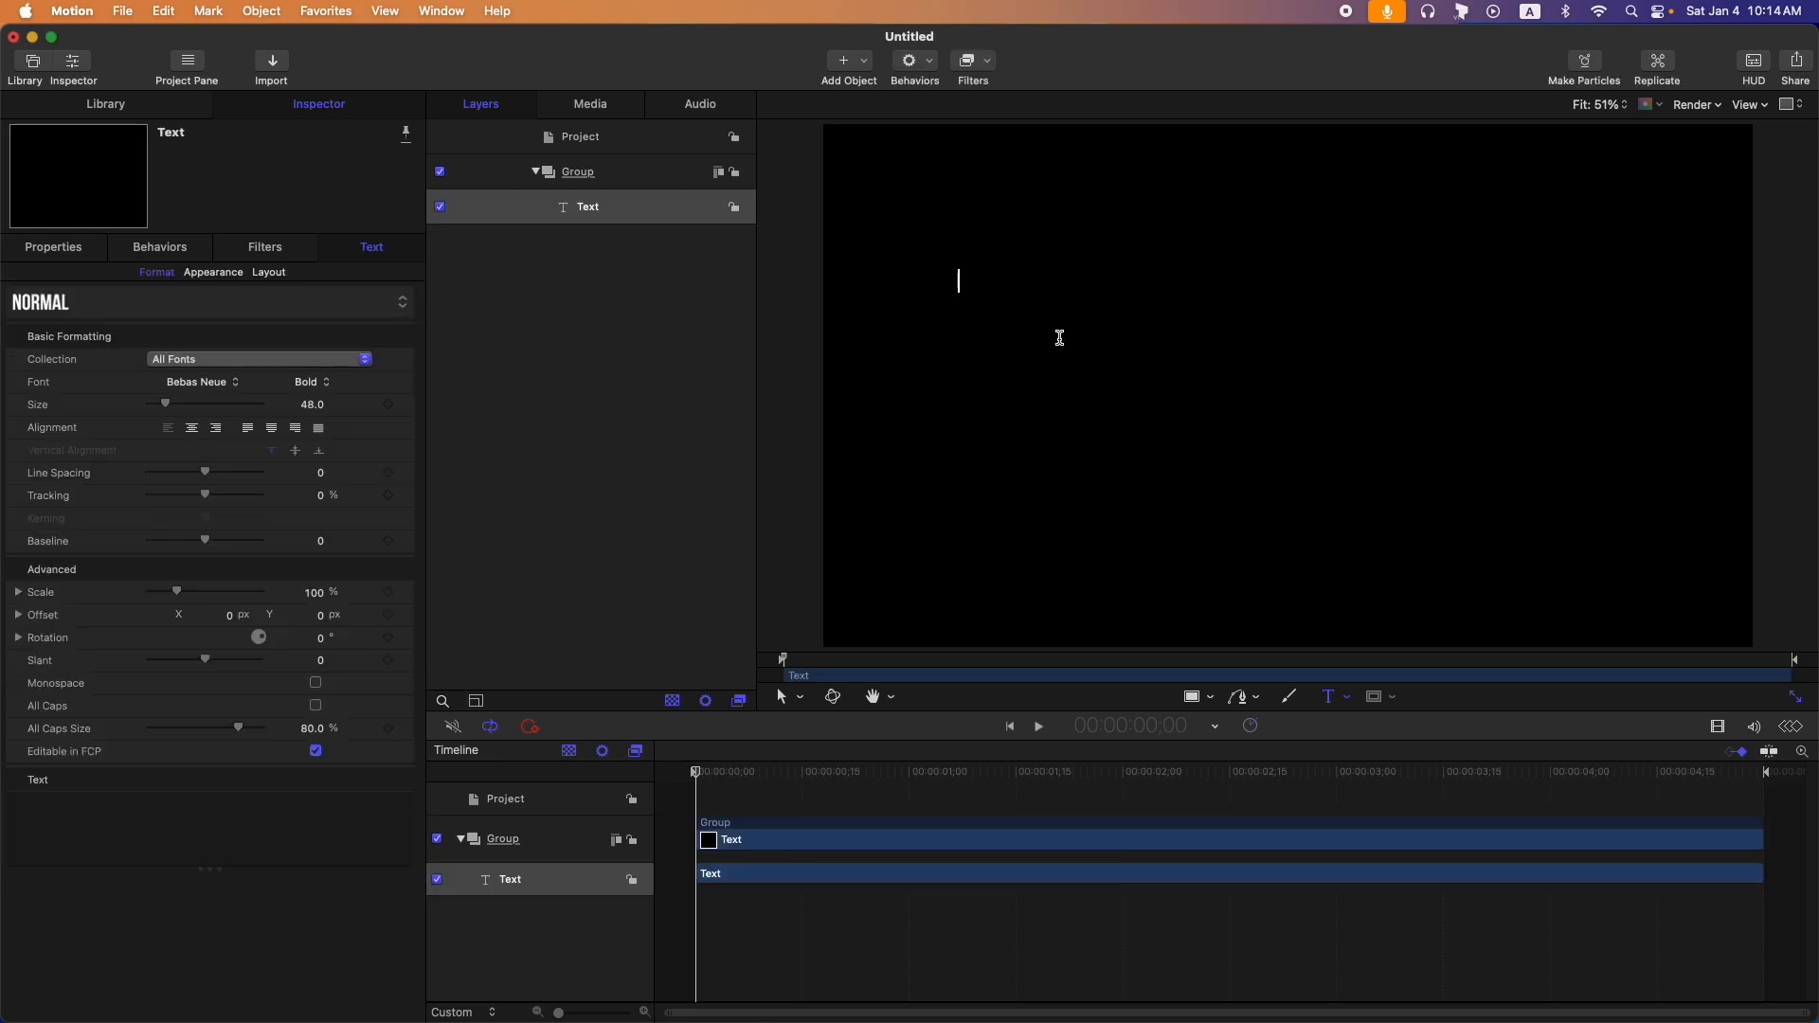
type("APPLE MOTION EASY")
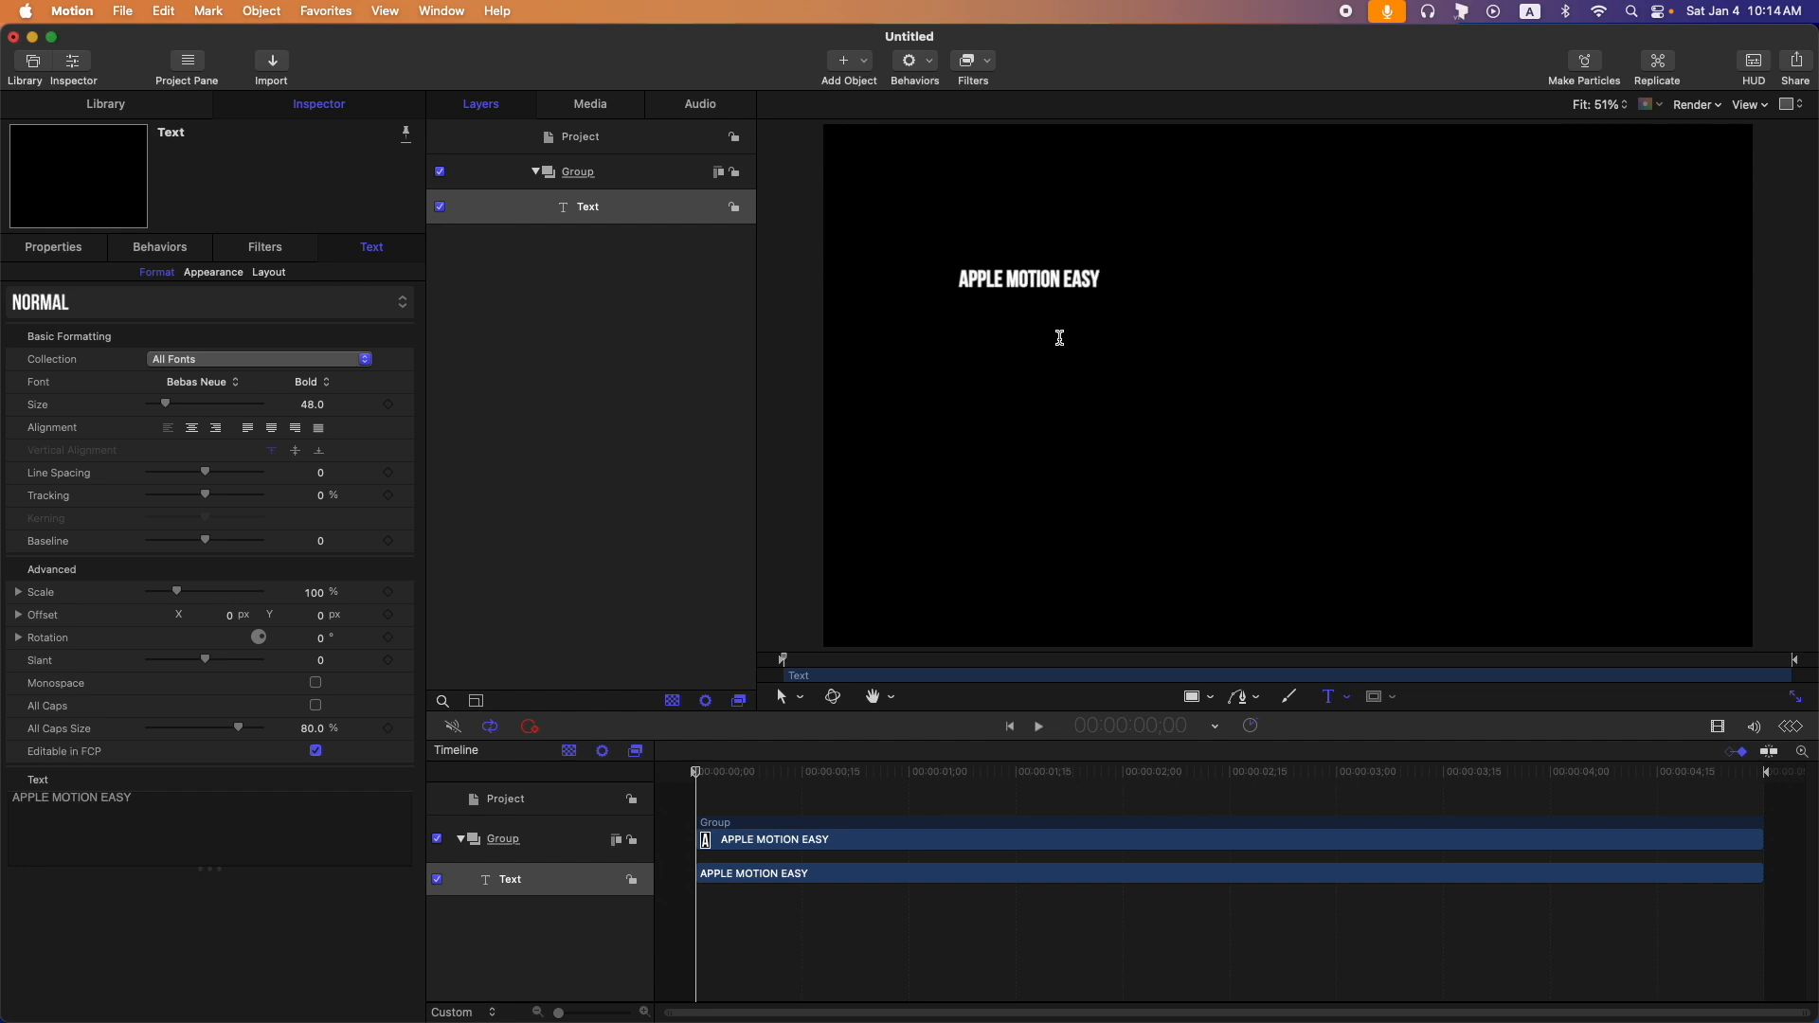
key("Escape")
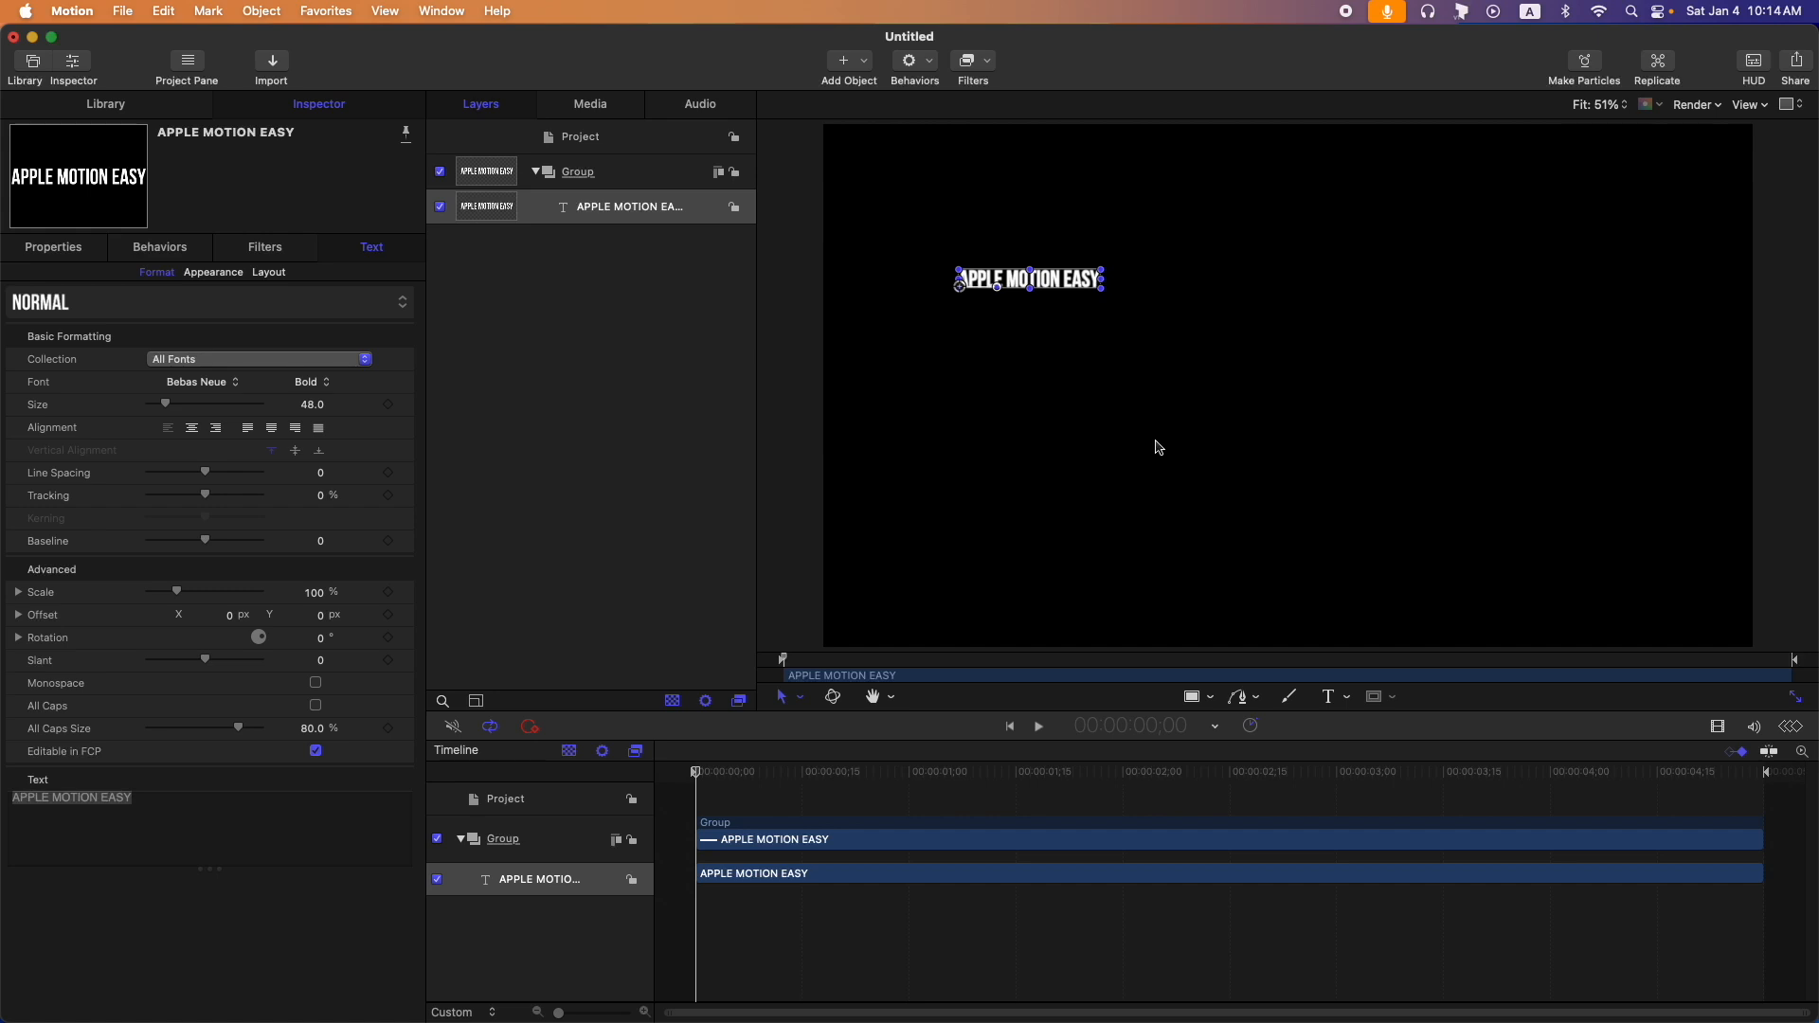
Add a 3D text object reading "THIS IS A 3D TEXT" below the first title.
key("t")
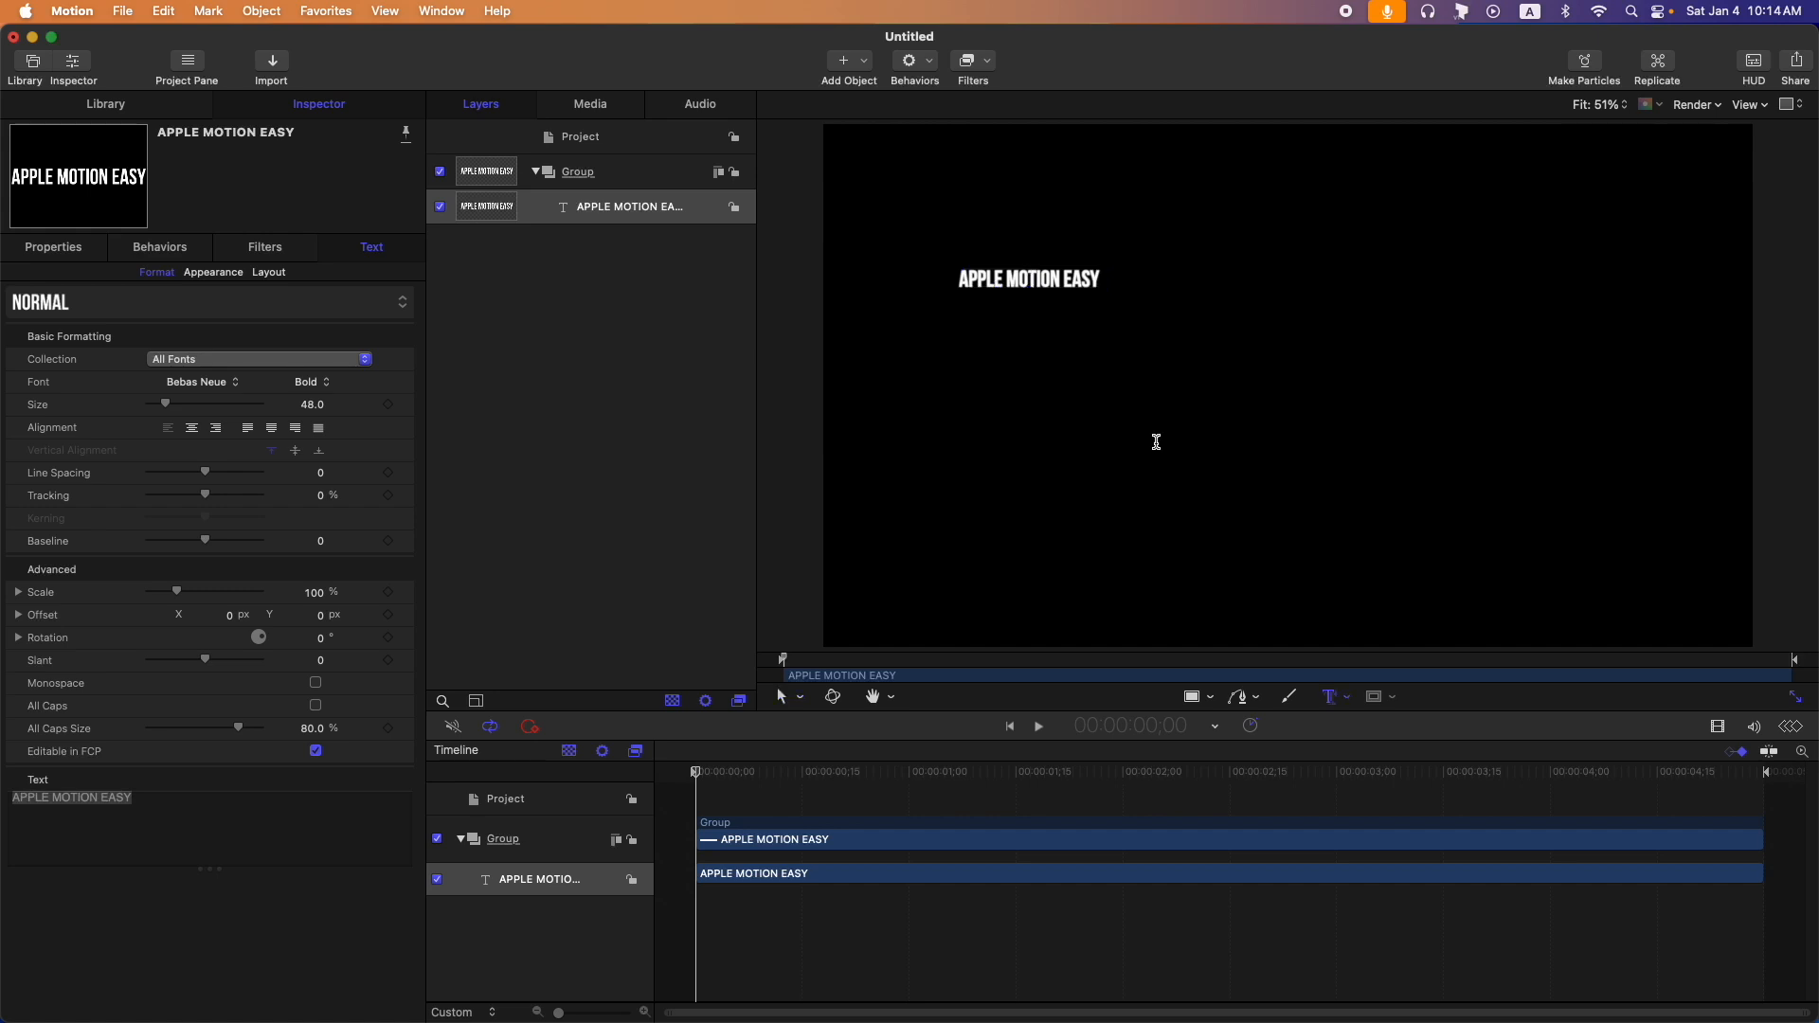
left_click(1048, 453)
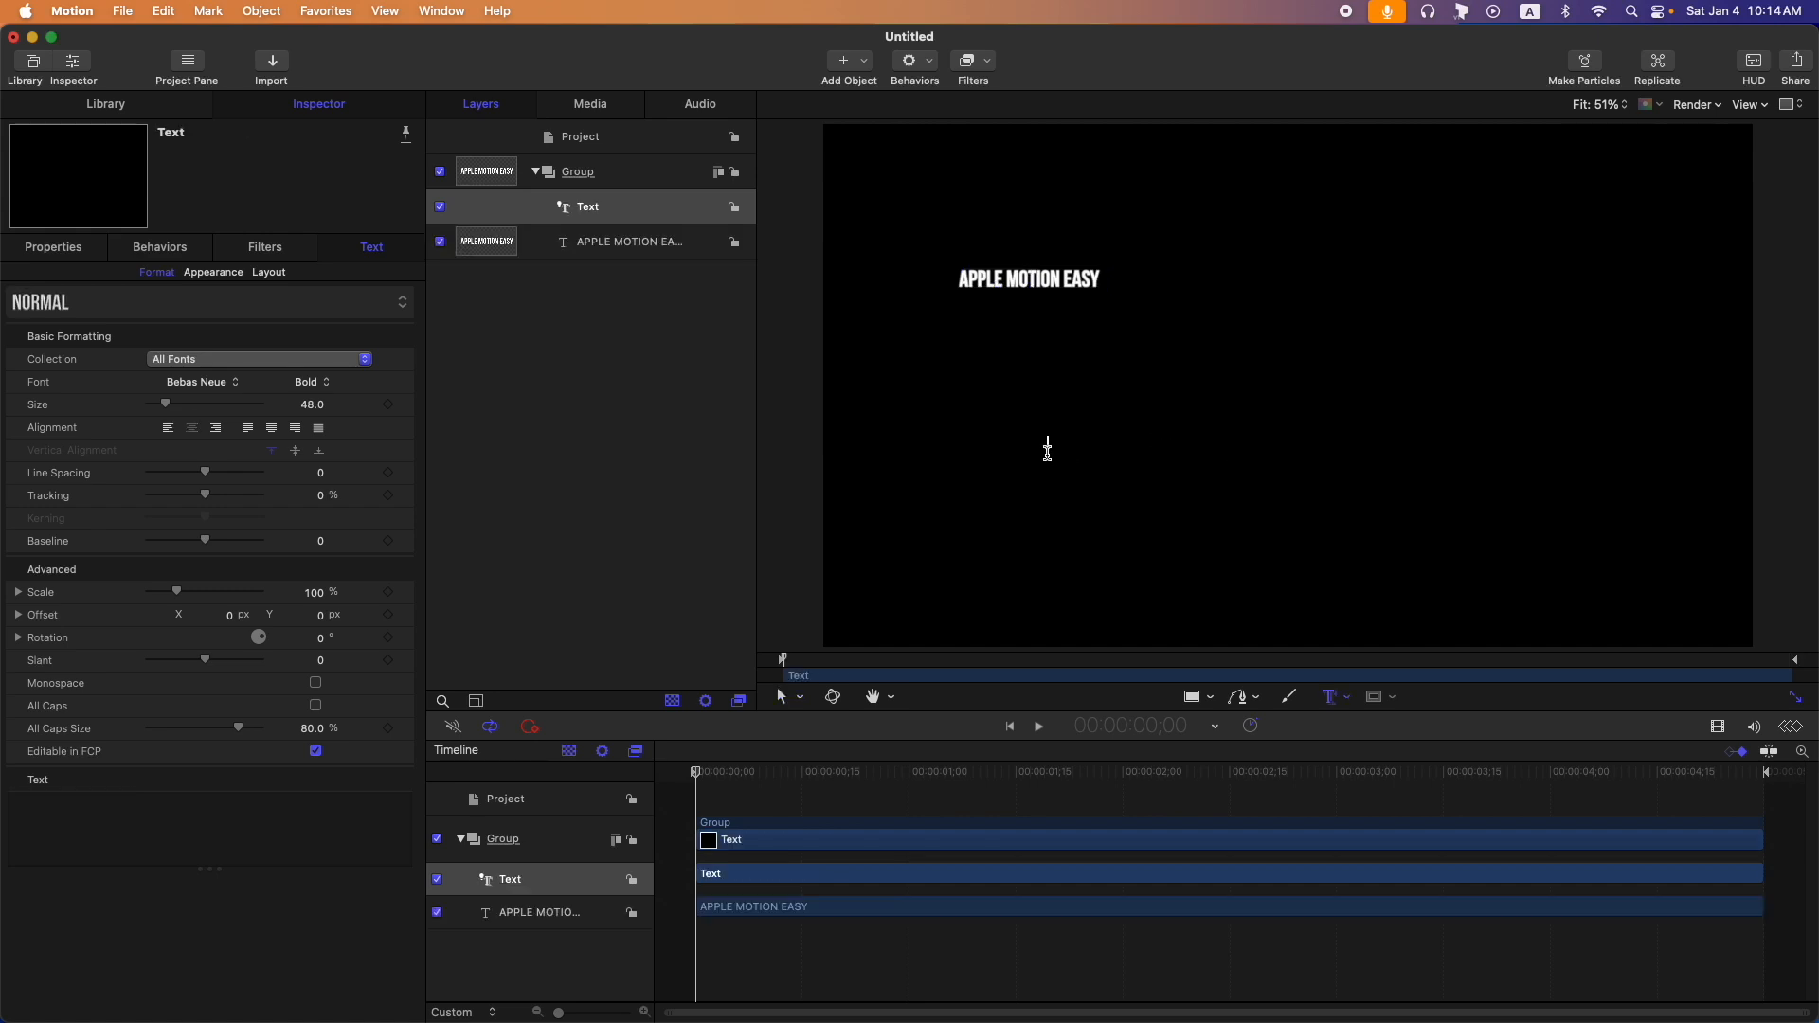
type("THIS IS A")
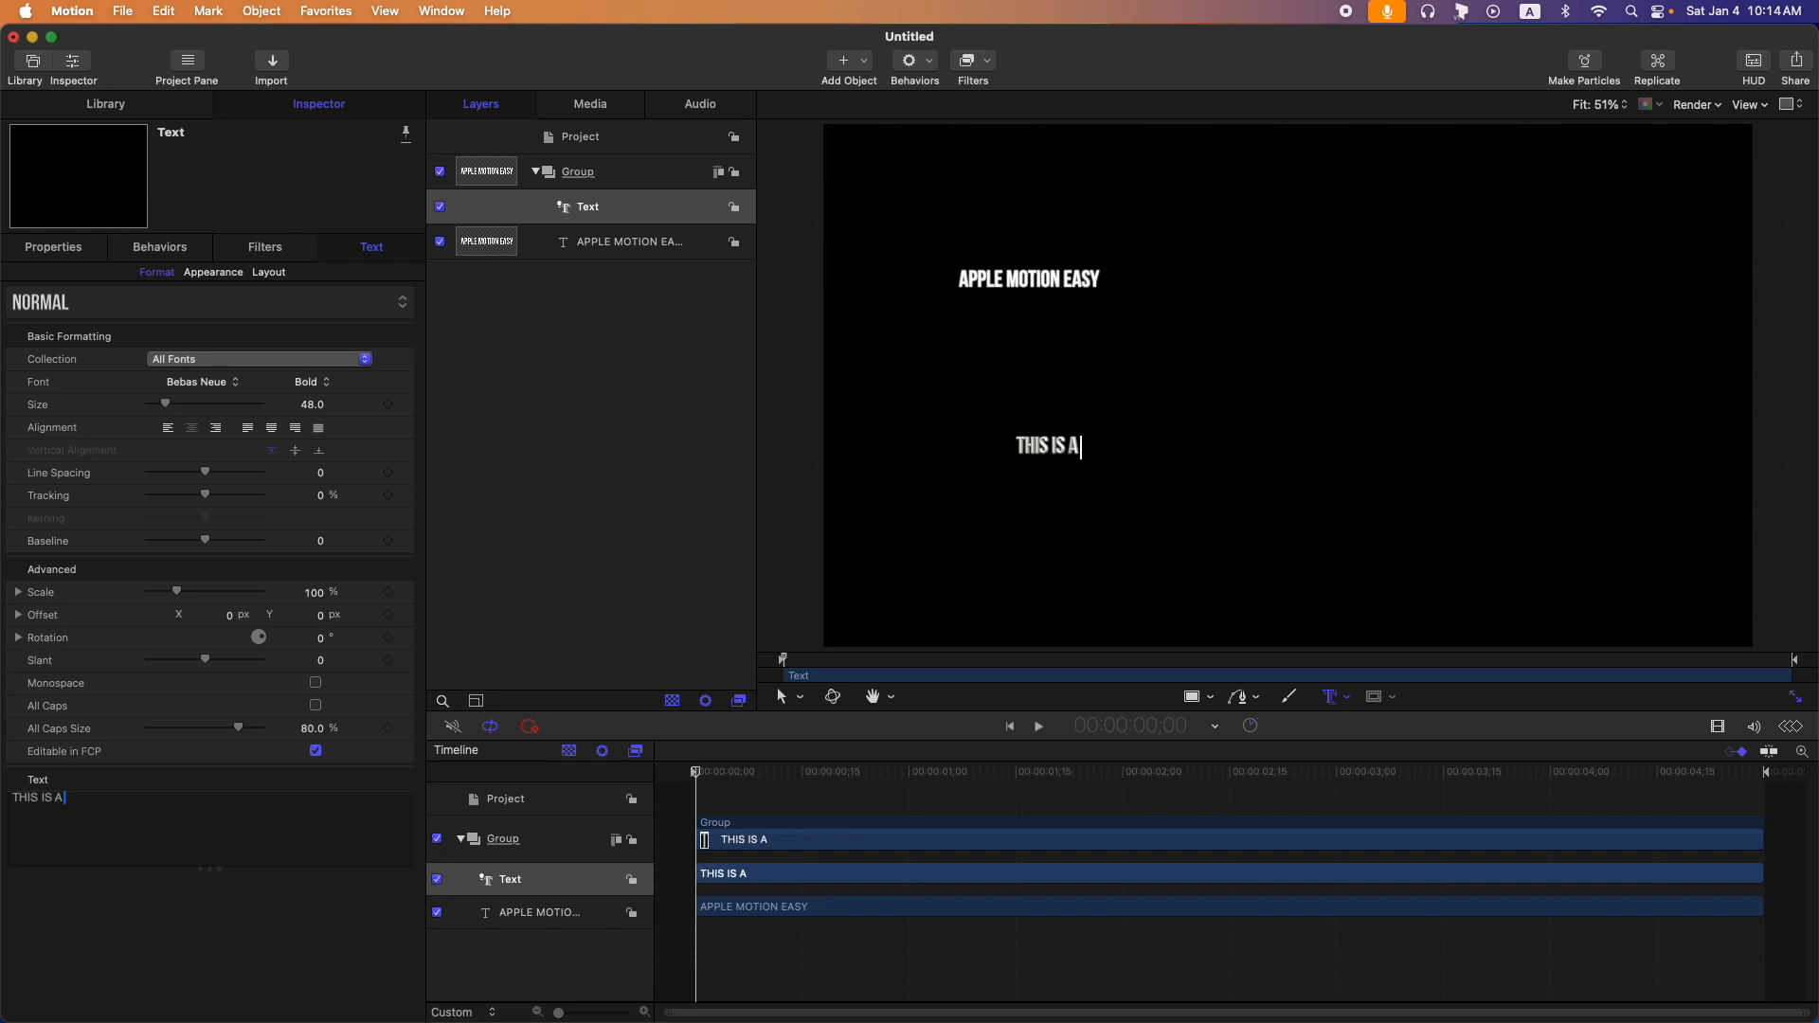
type(" 3D TEXT")
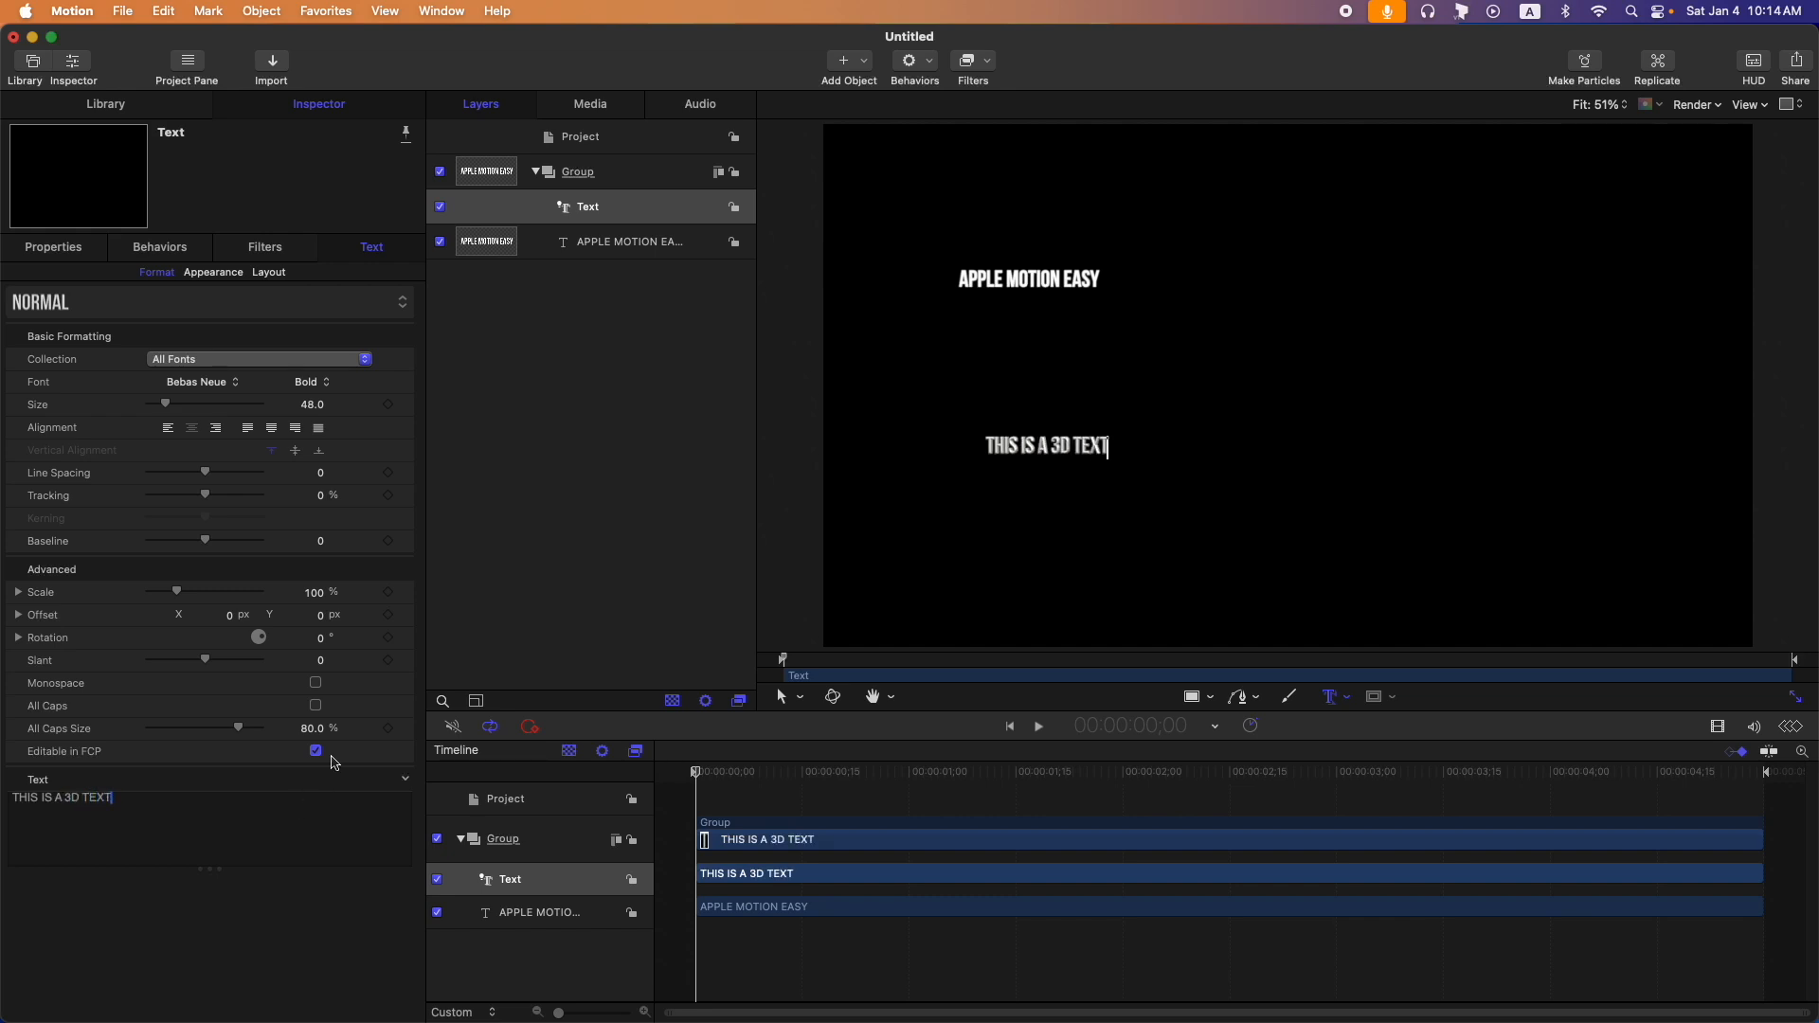
left_click(508, 599)
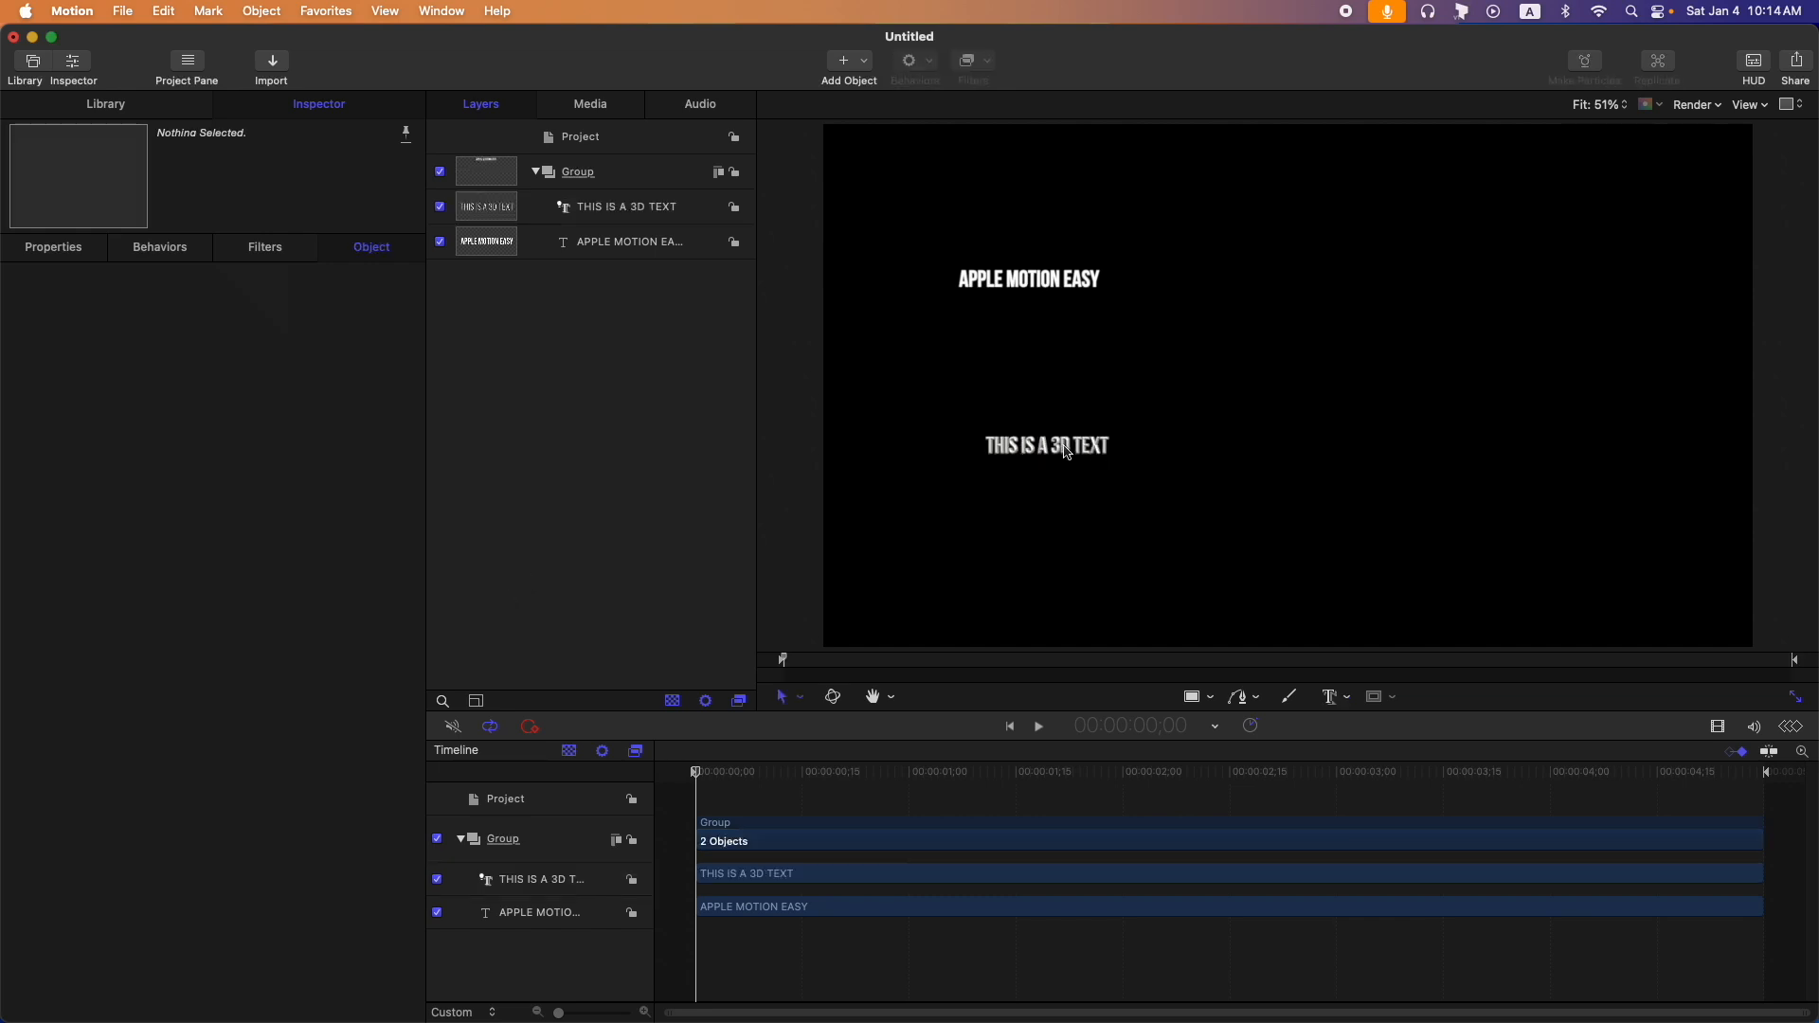
Enlarge the 3D text and set the size of the "APPLE MOTION EASY" text to 219.
left_click(643, 220)
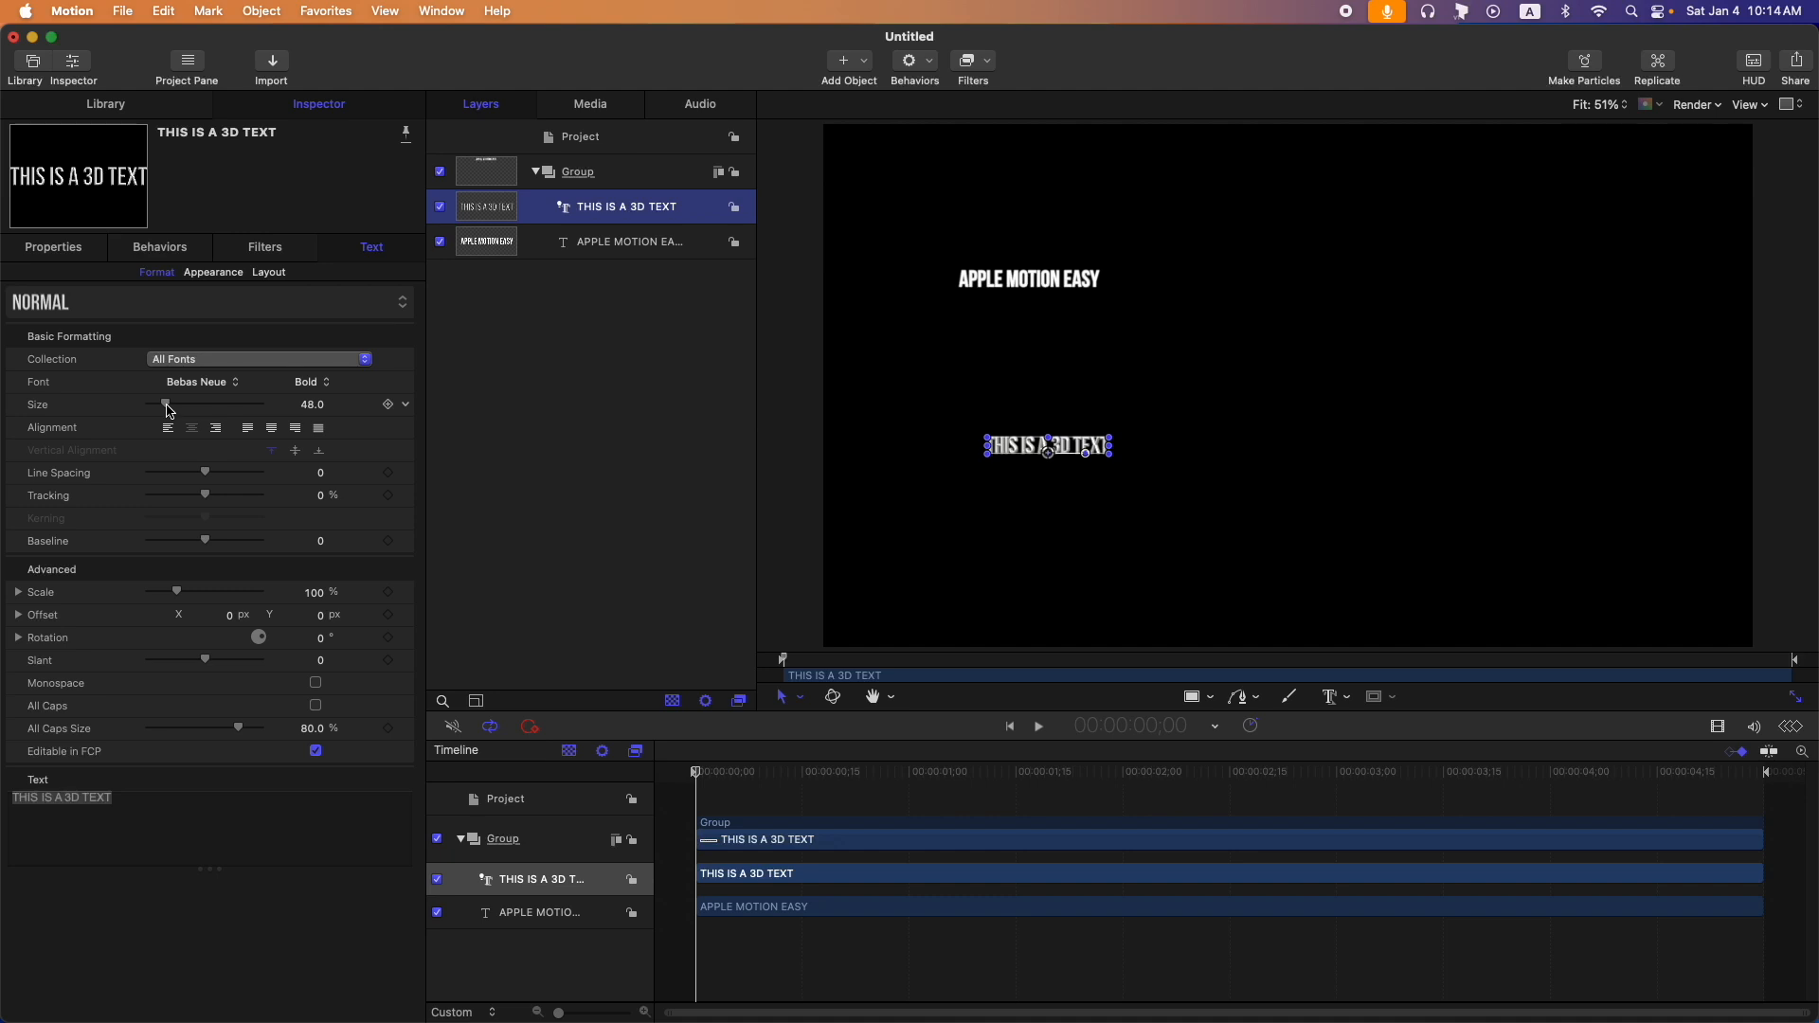
left_click_drag(171, 406, 235, 408)
left_click(619, 252)
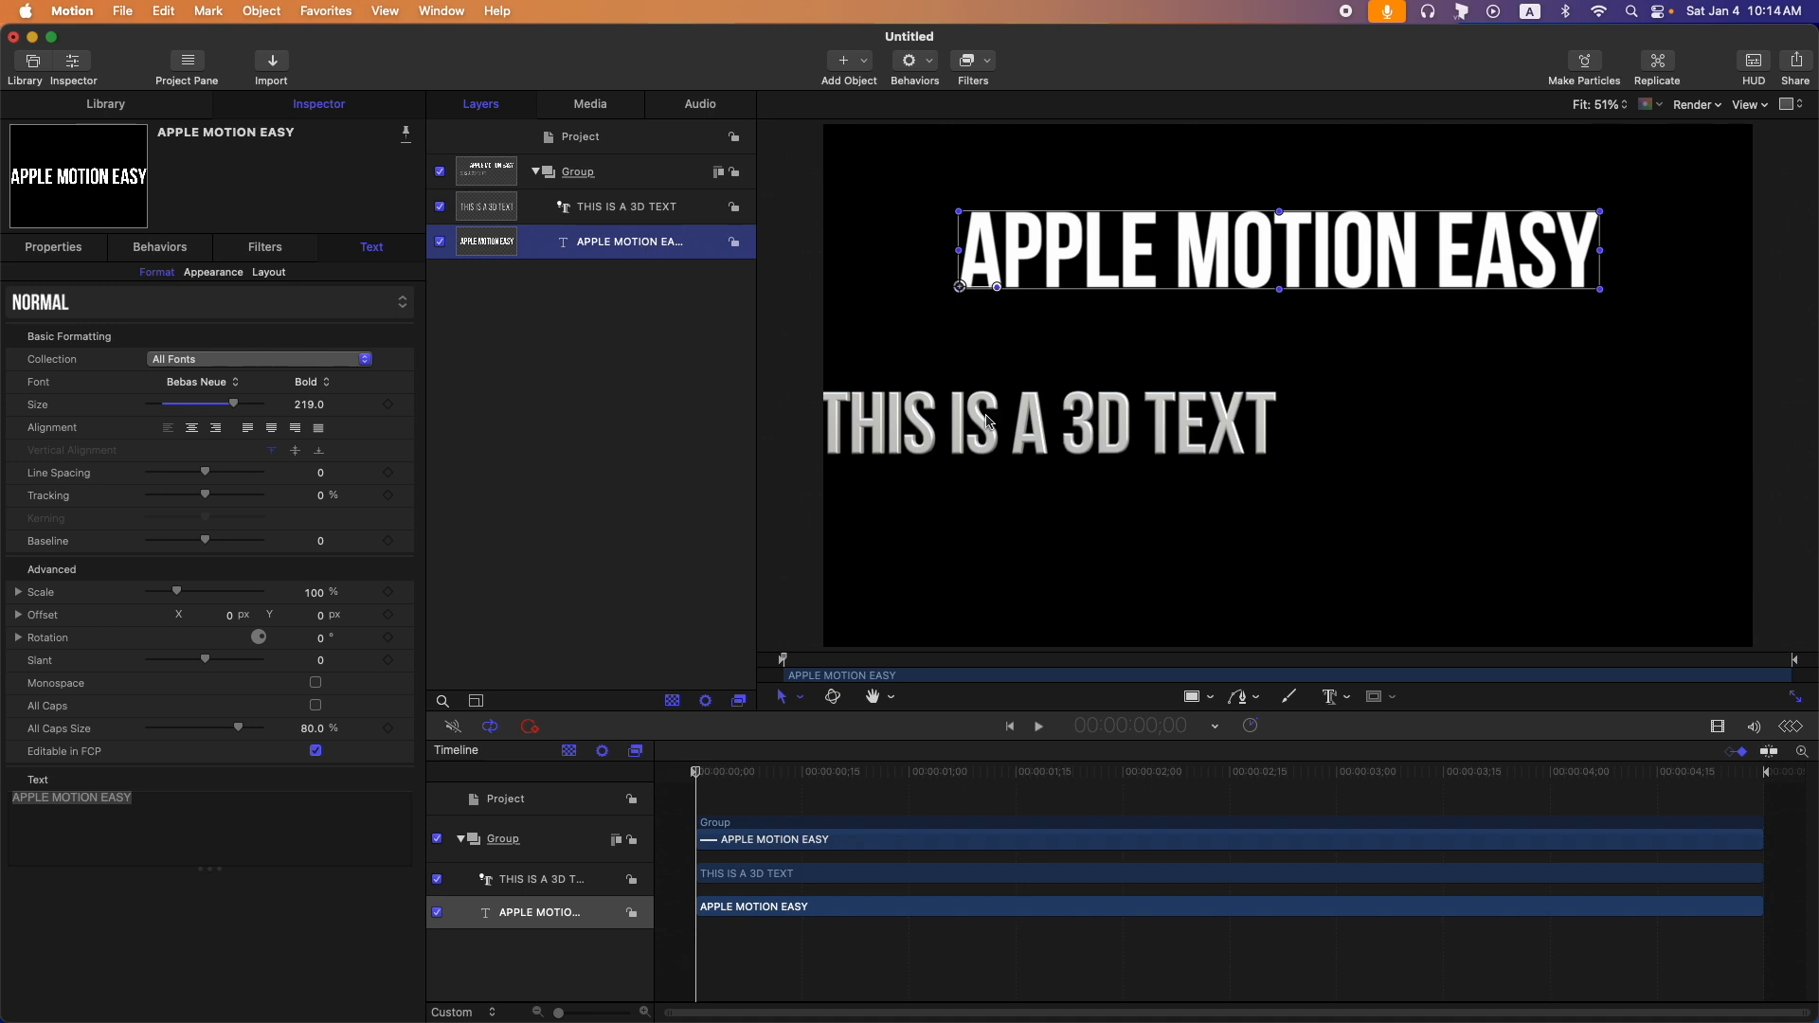
Hide the 3D text layer and move the "APPLE MOTION EASY" title down to the middle of the canvas.
left_click(440, 206)
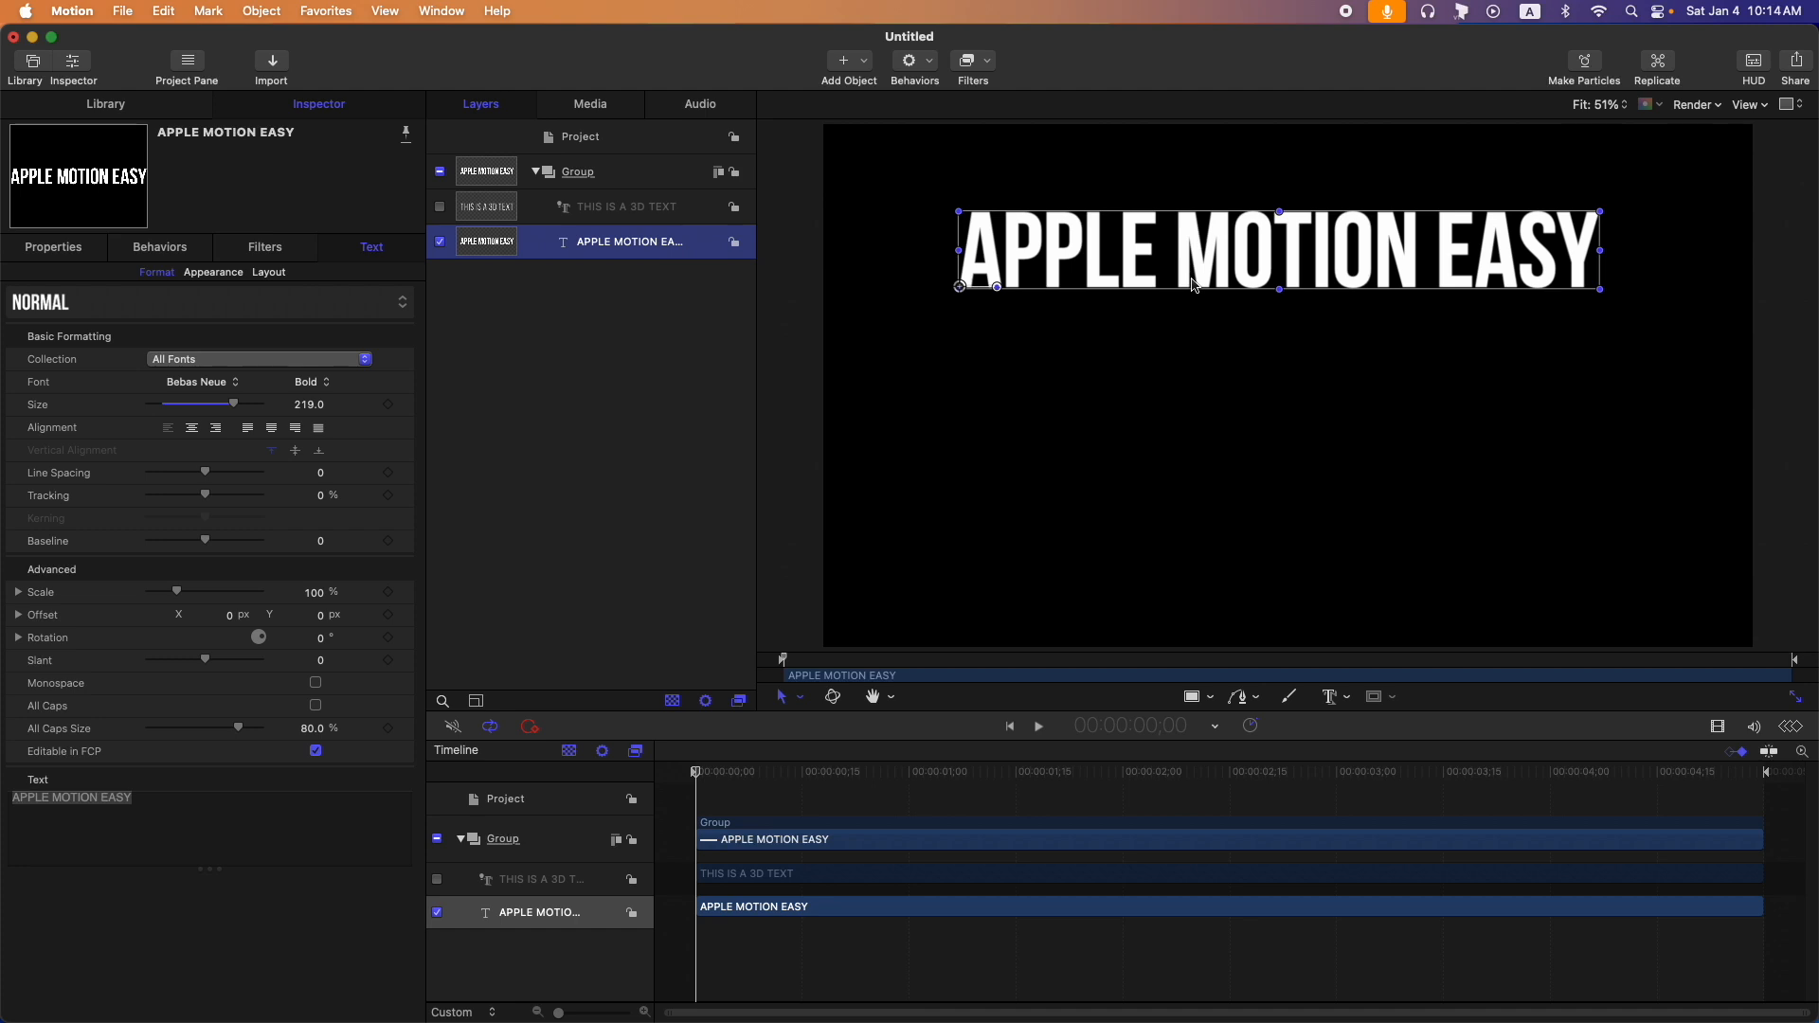
left_click_drag(1379, 265, 1397, 421)
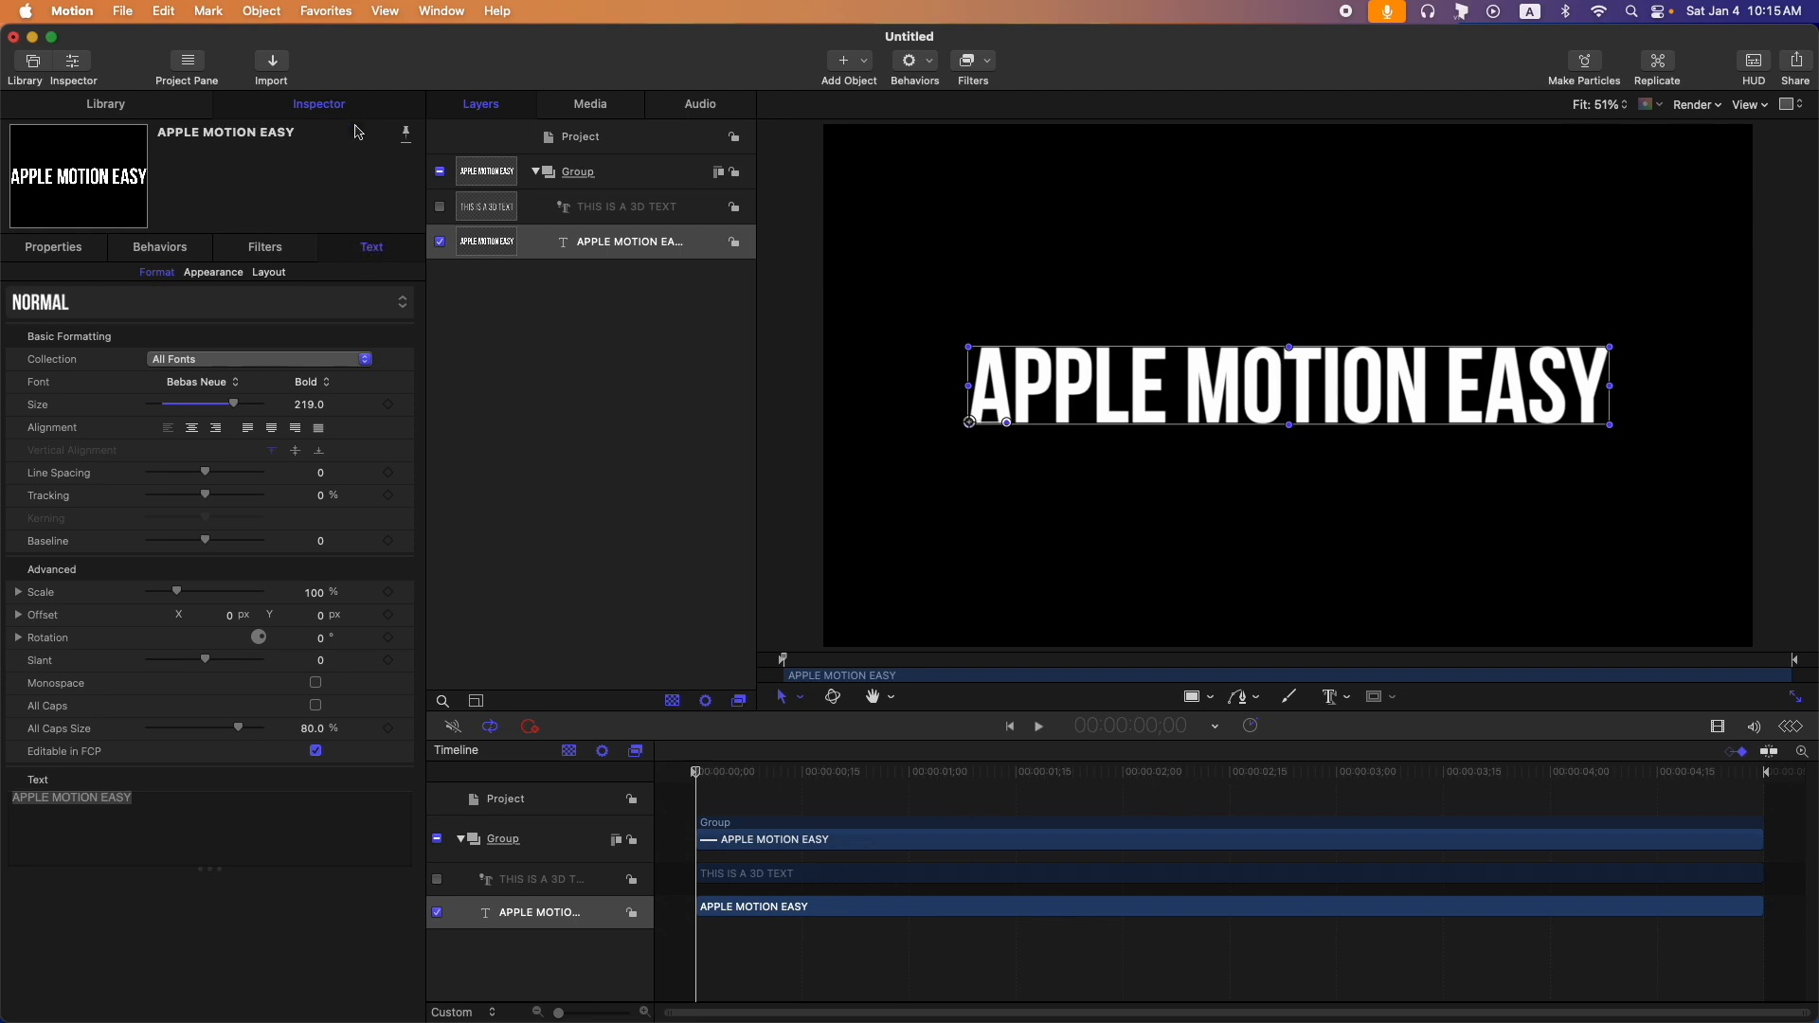
left_click(55, 250)
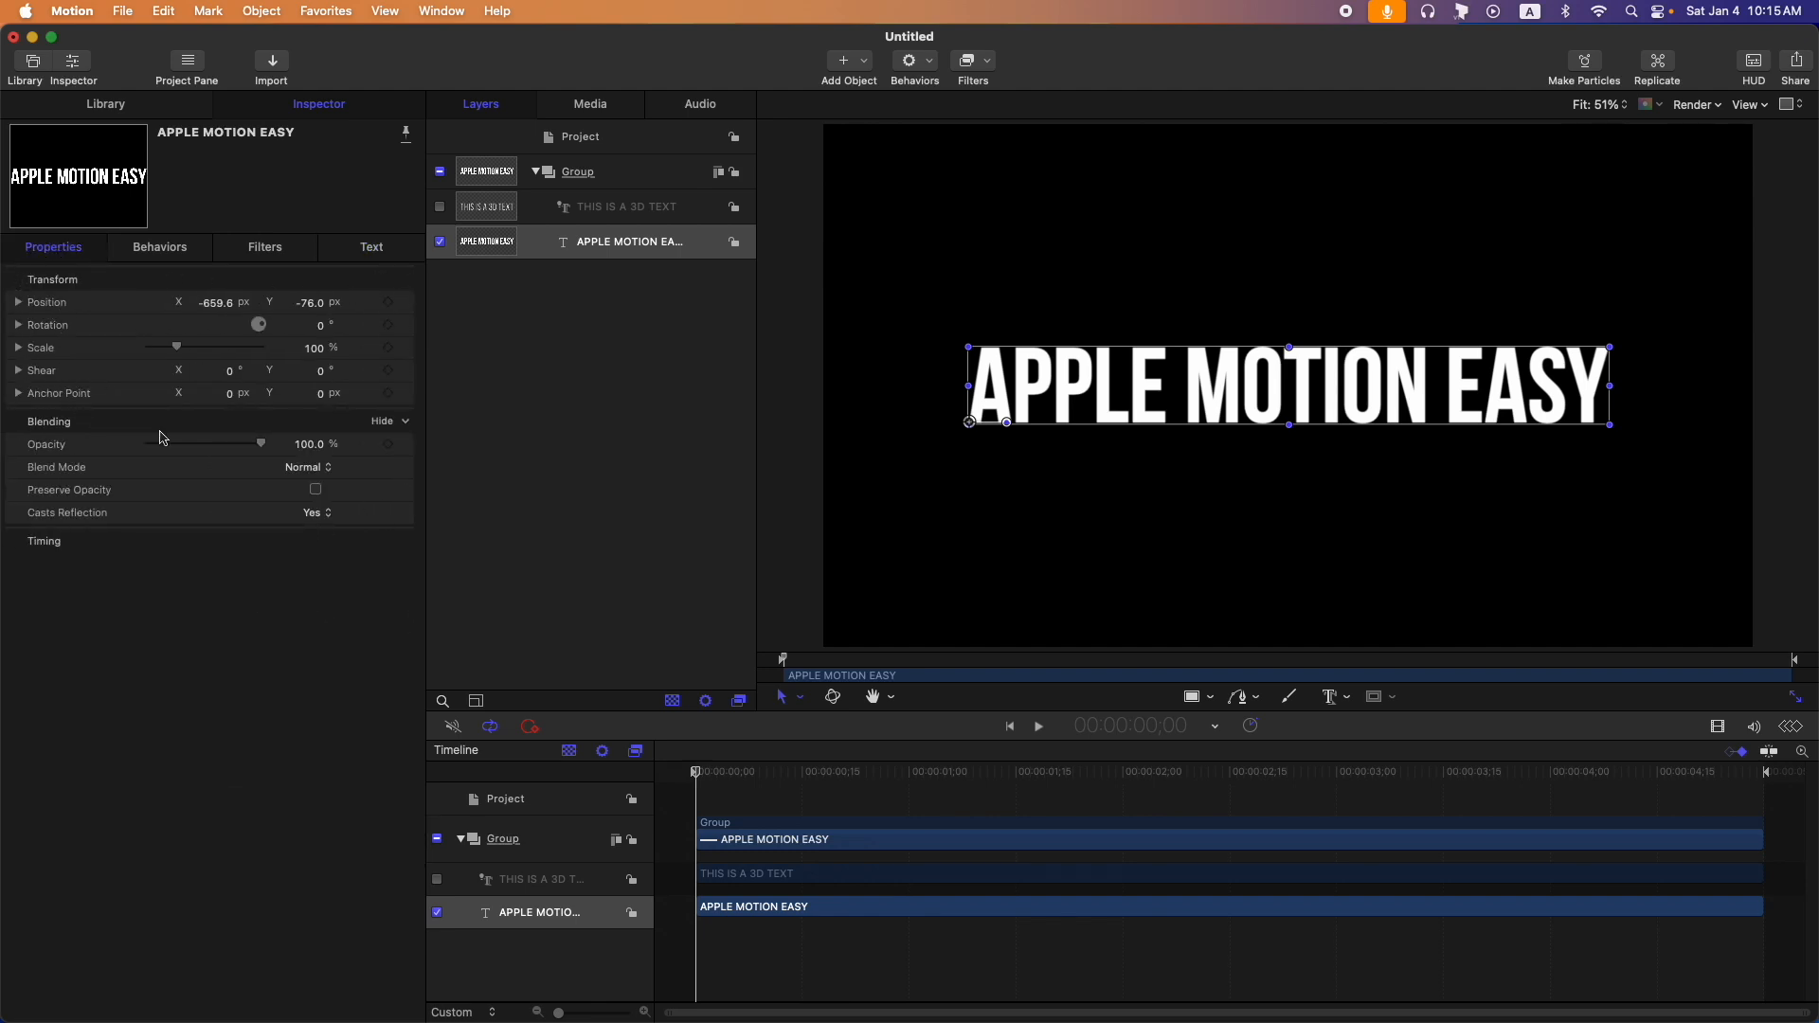
left_click(371, 550)
left_click(383, 549)
Keep the title's font as Bebas Neue, change its typeface to Regular and set its size to 242.
left_click(379, 258)
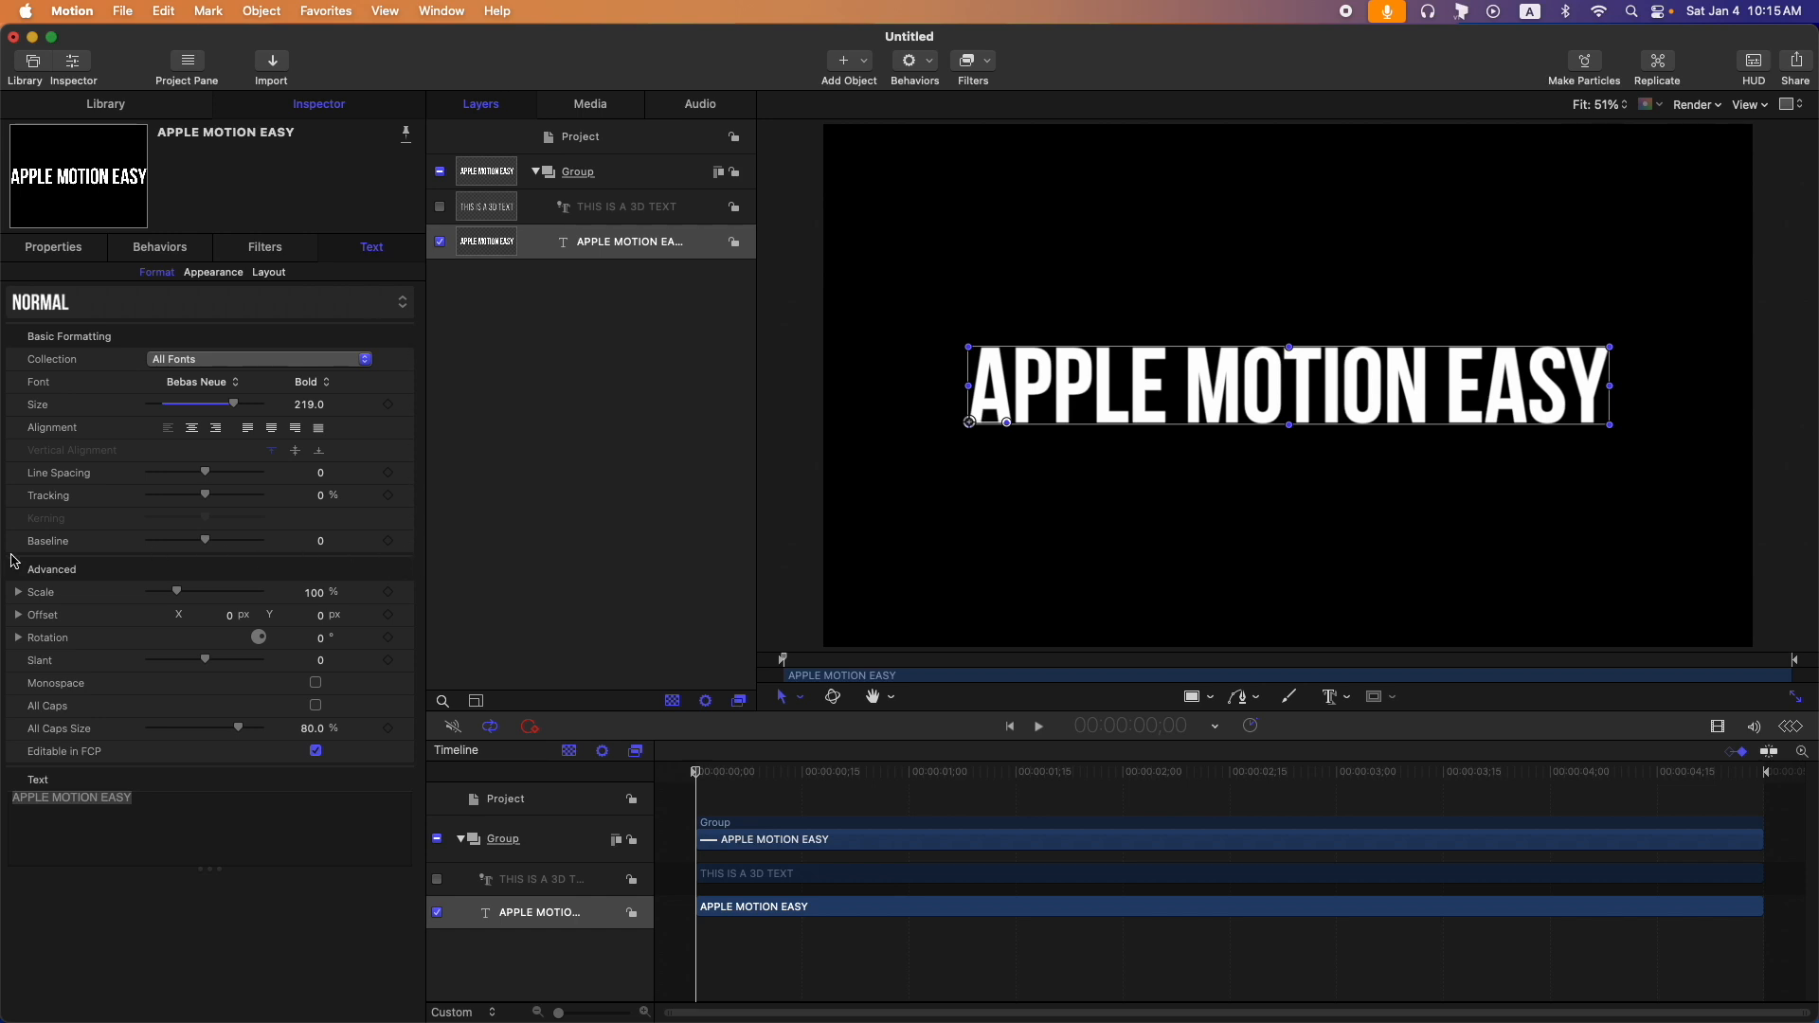
left_click(211, 385)
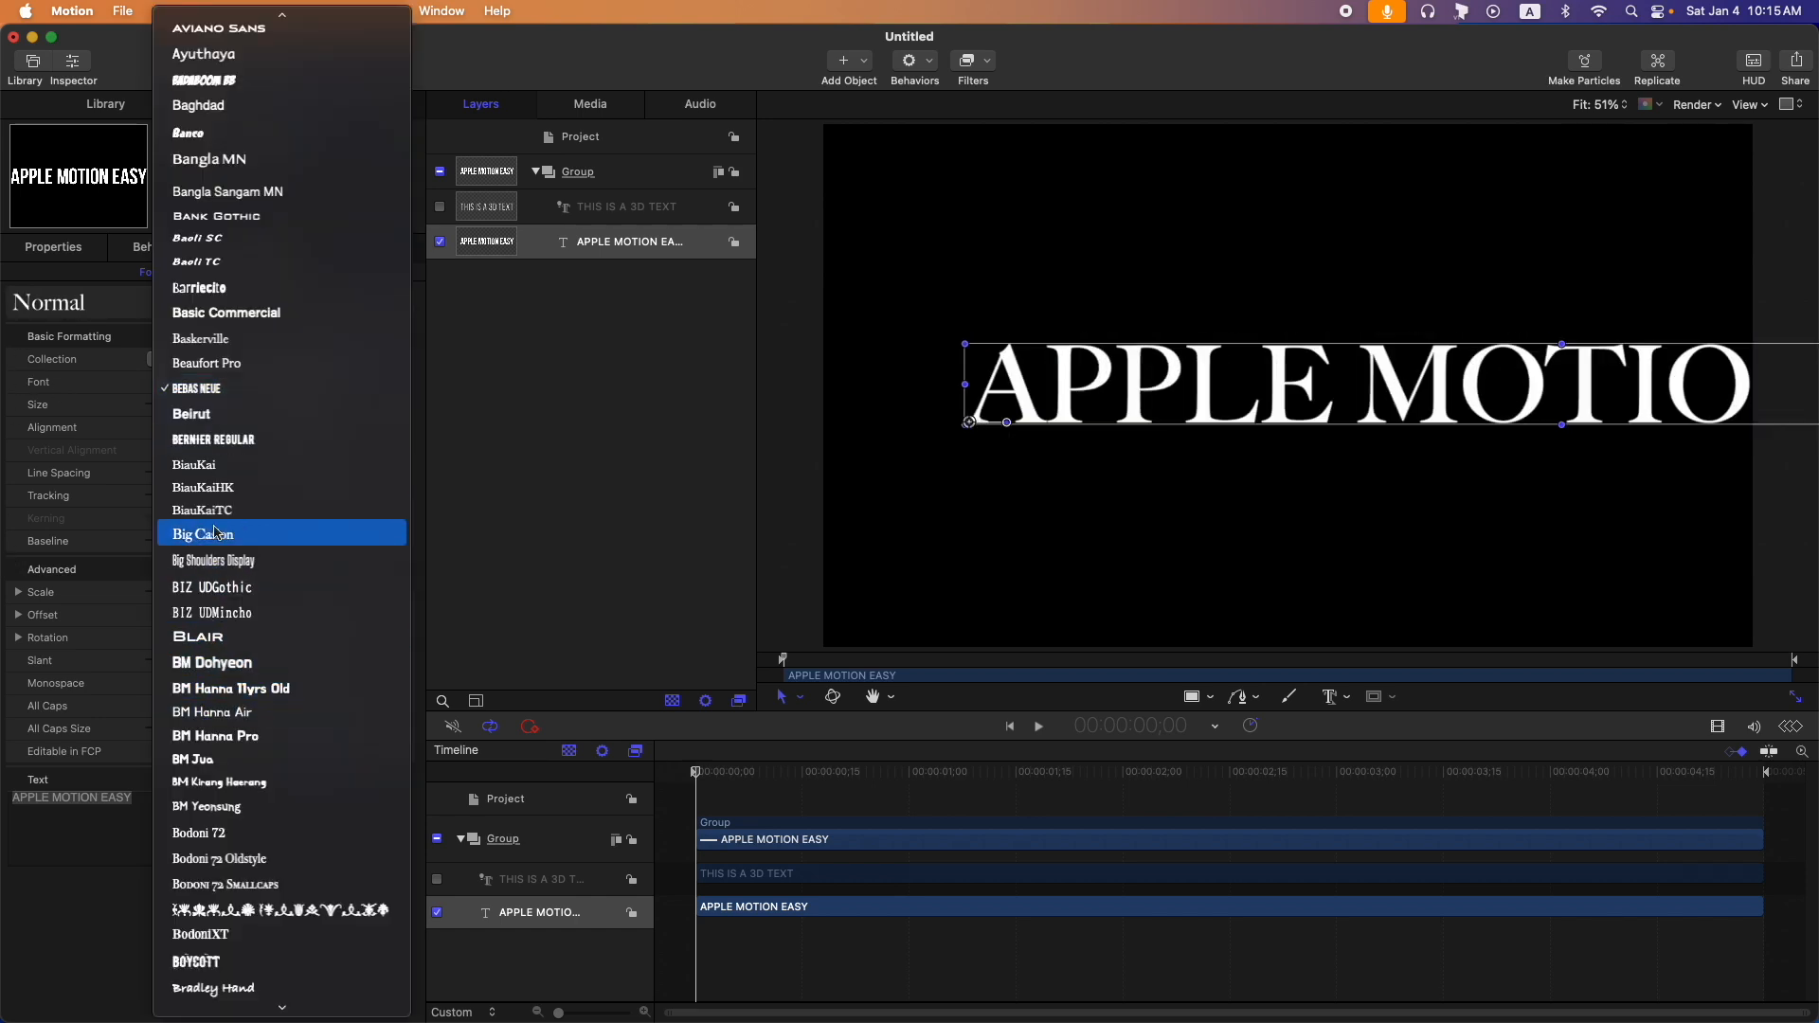
left_click(237, 389)
left_click(290, 384)
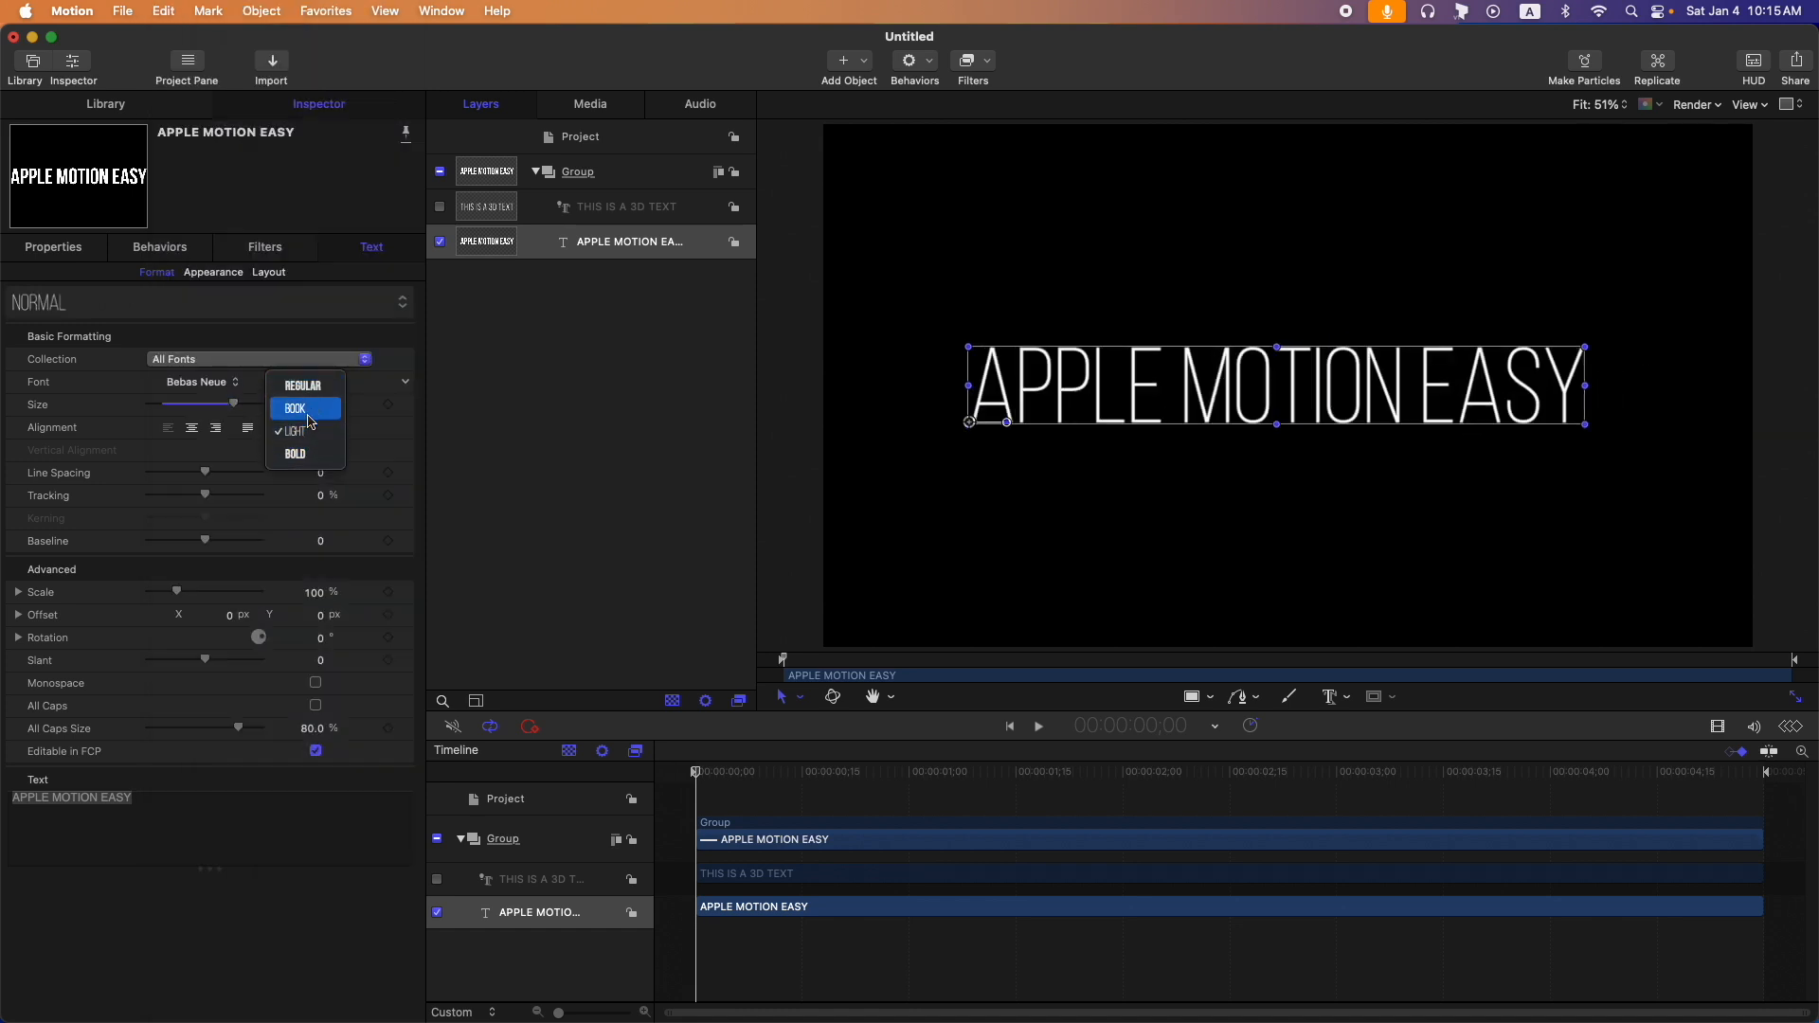
left_click(305, 387)
mouse_move(234, 405)
left_mouse_down()
mouse_move(161, 408)
mouse_move(243, 406)
left_mouse_up()
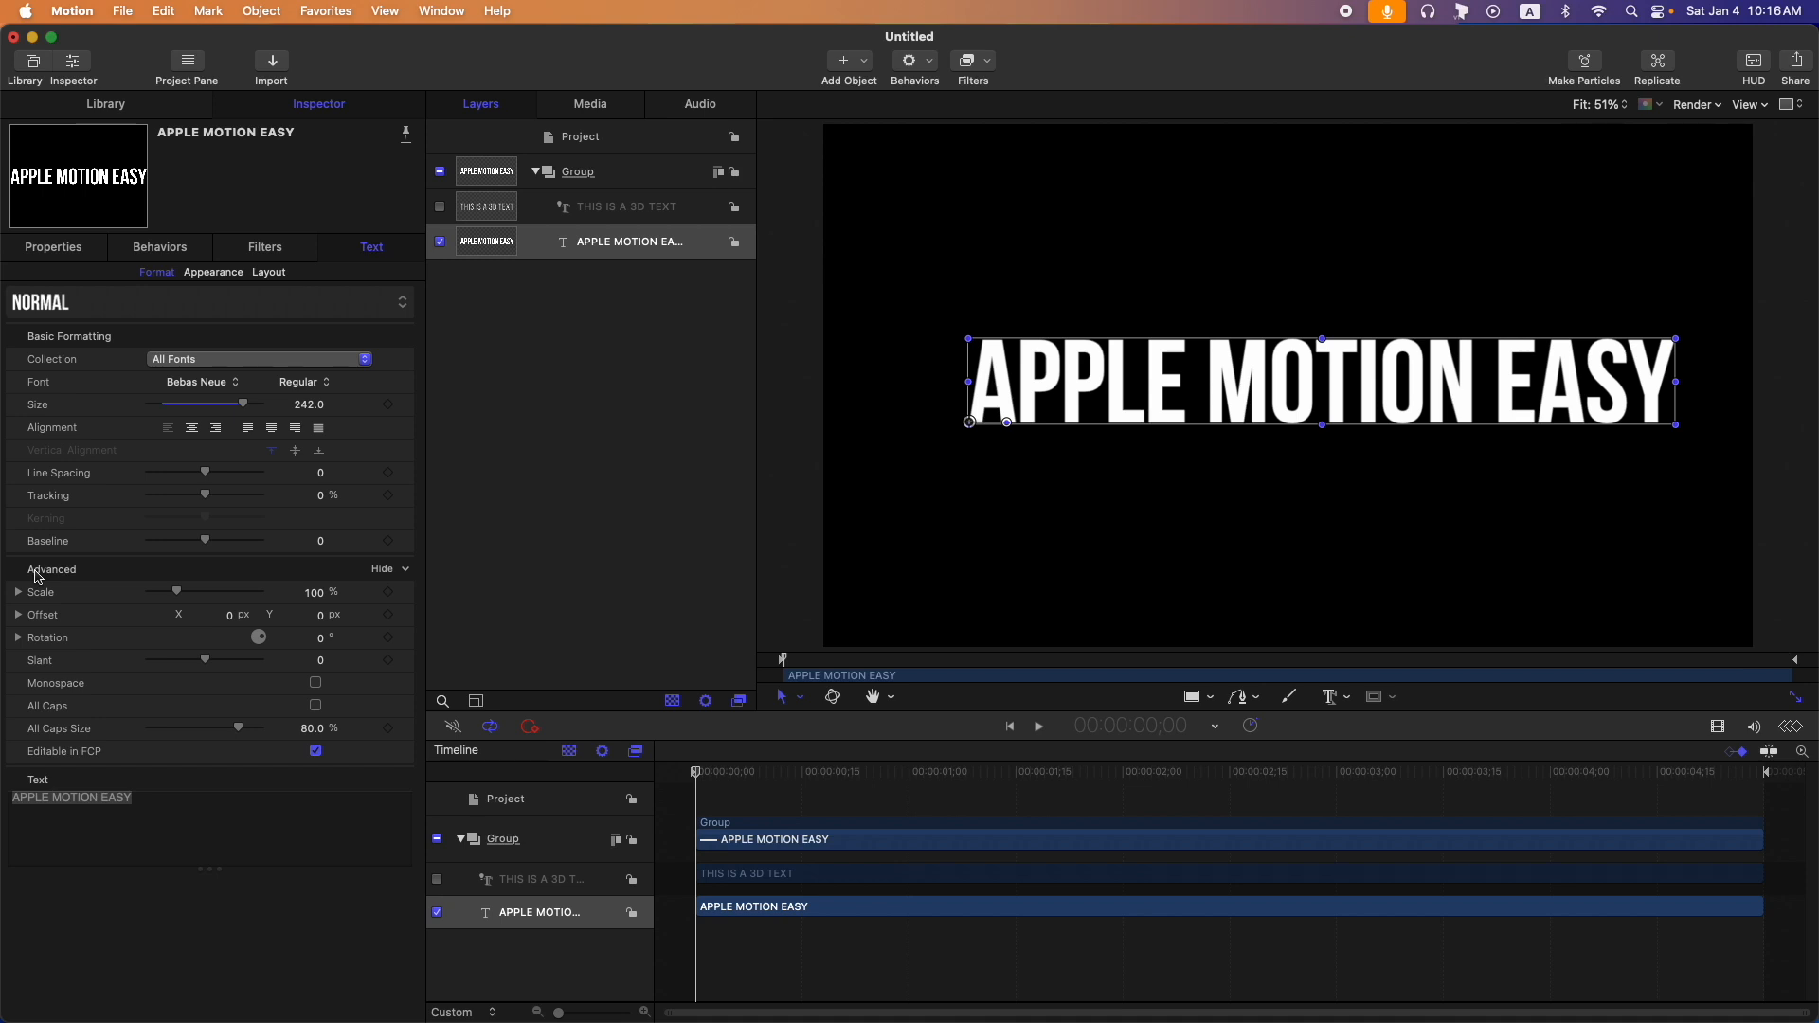
Try centre and right alignment on the title, and return it to left alignment.
mouse_move(19, 344)
left_click(194, 431)
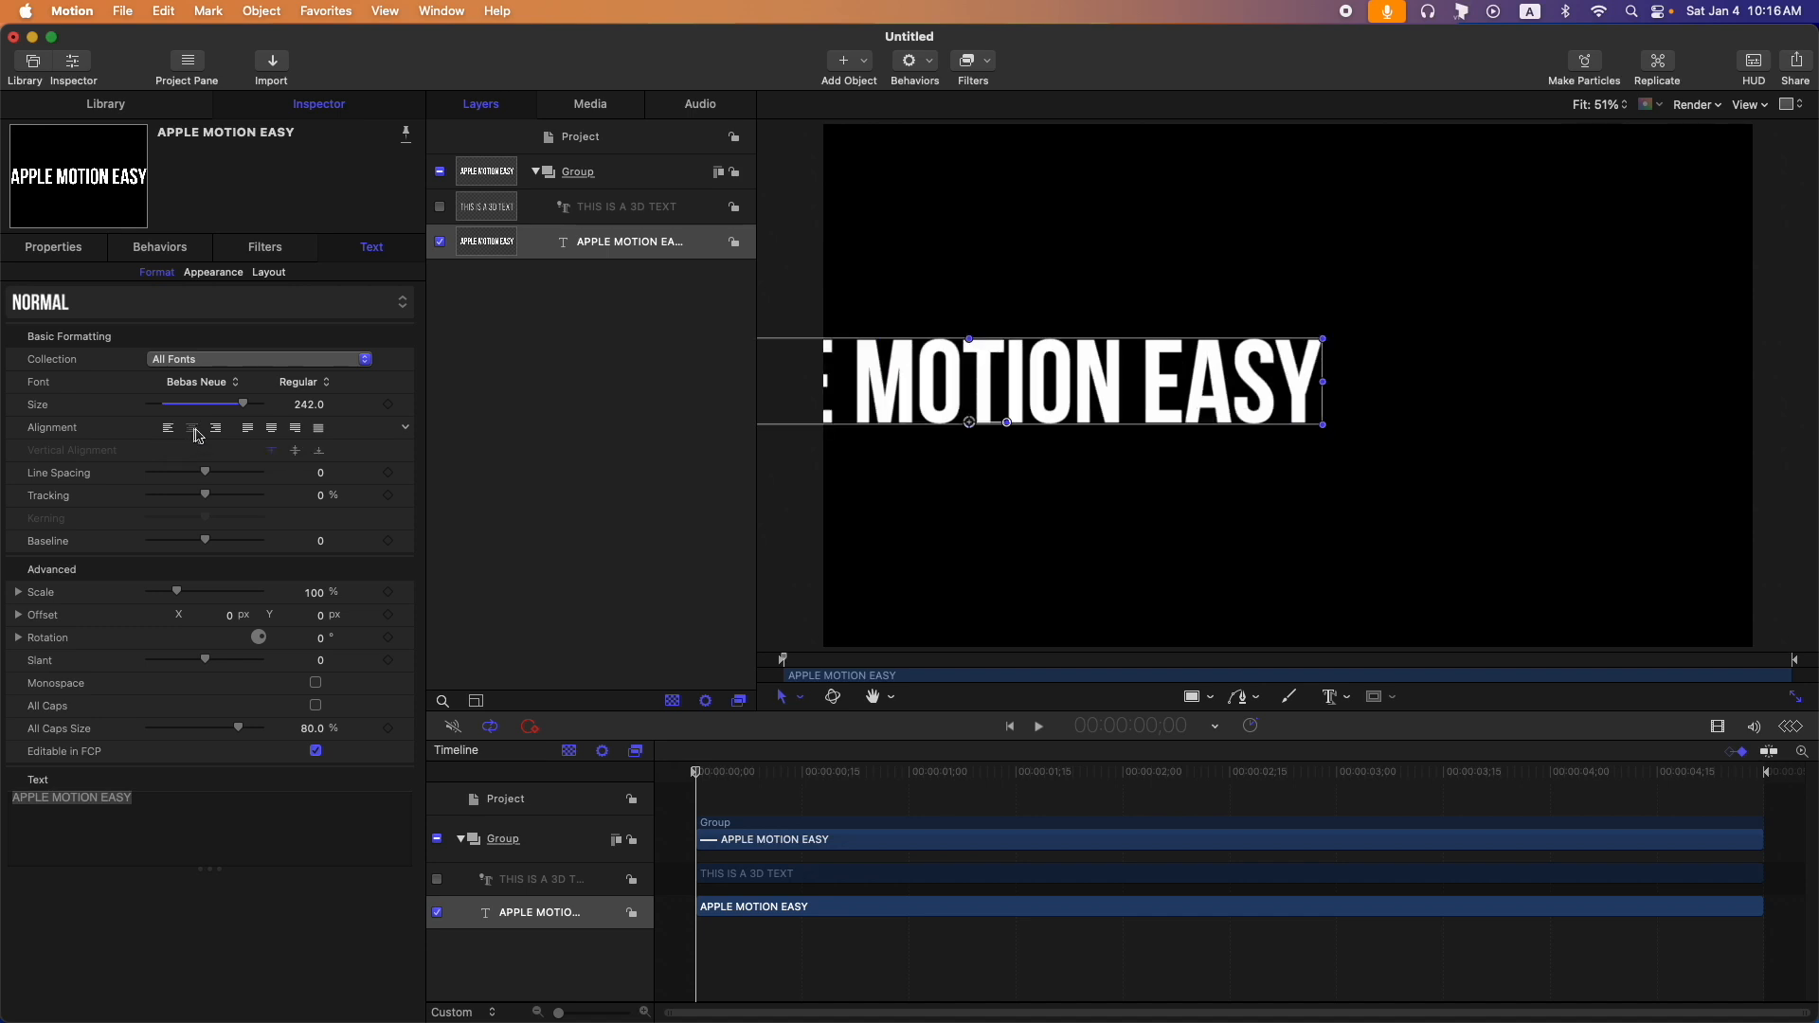
left_click(218, 432)
left_click(168, 431)
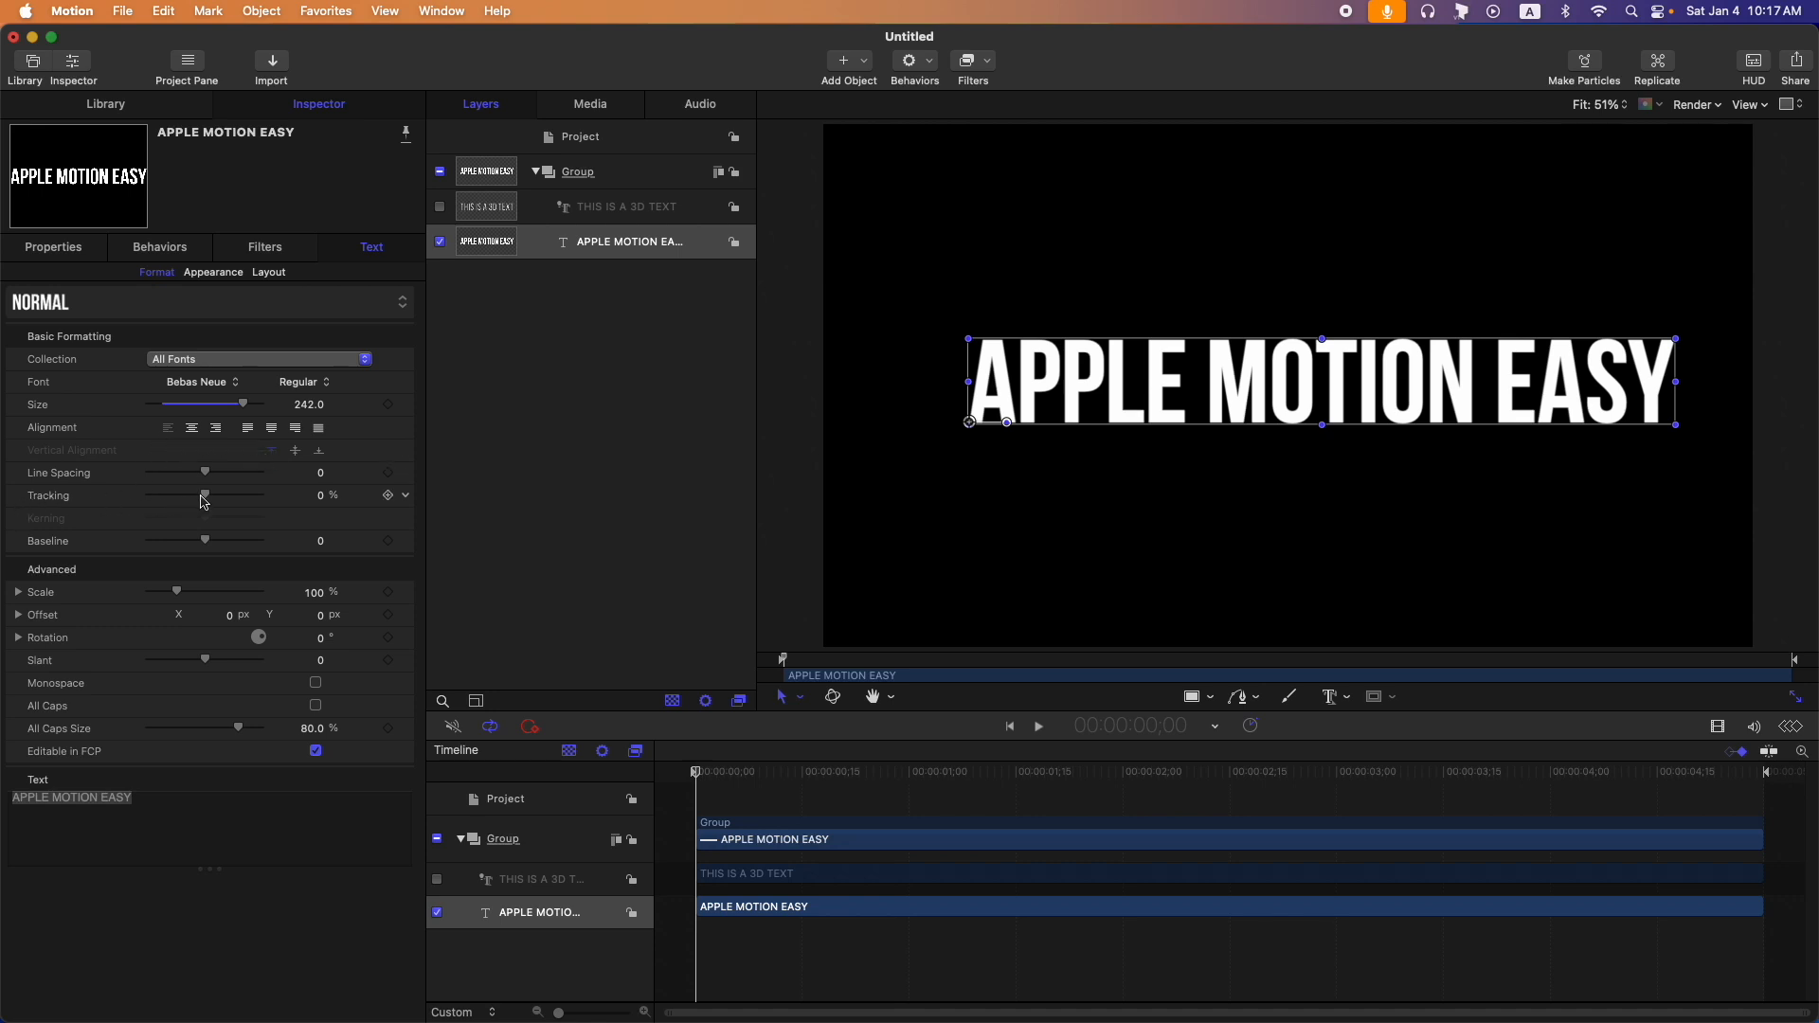
Try a tracking of 21.22% on the left-aligned title, and reset the tracking parameter.
left_click_drag(207, 502, 218, 501)
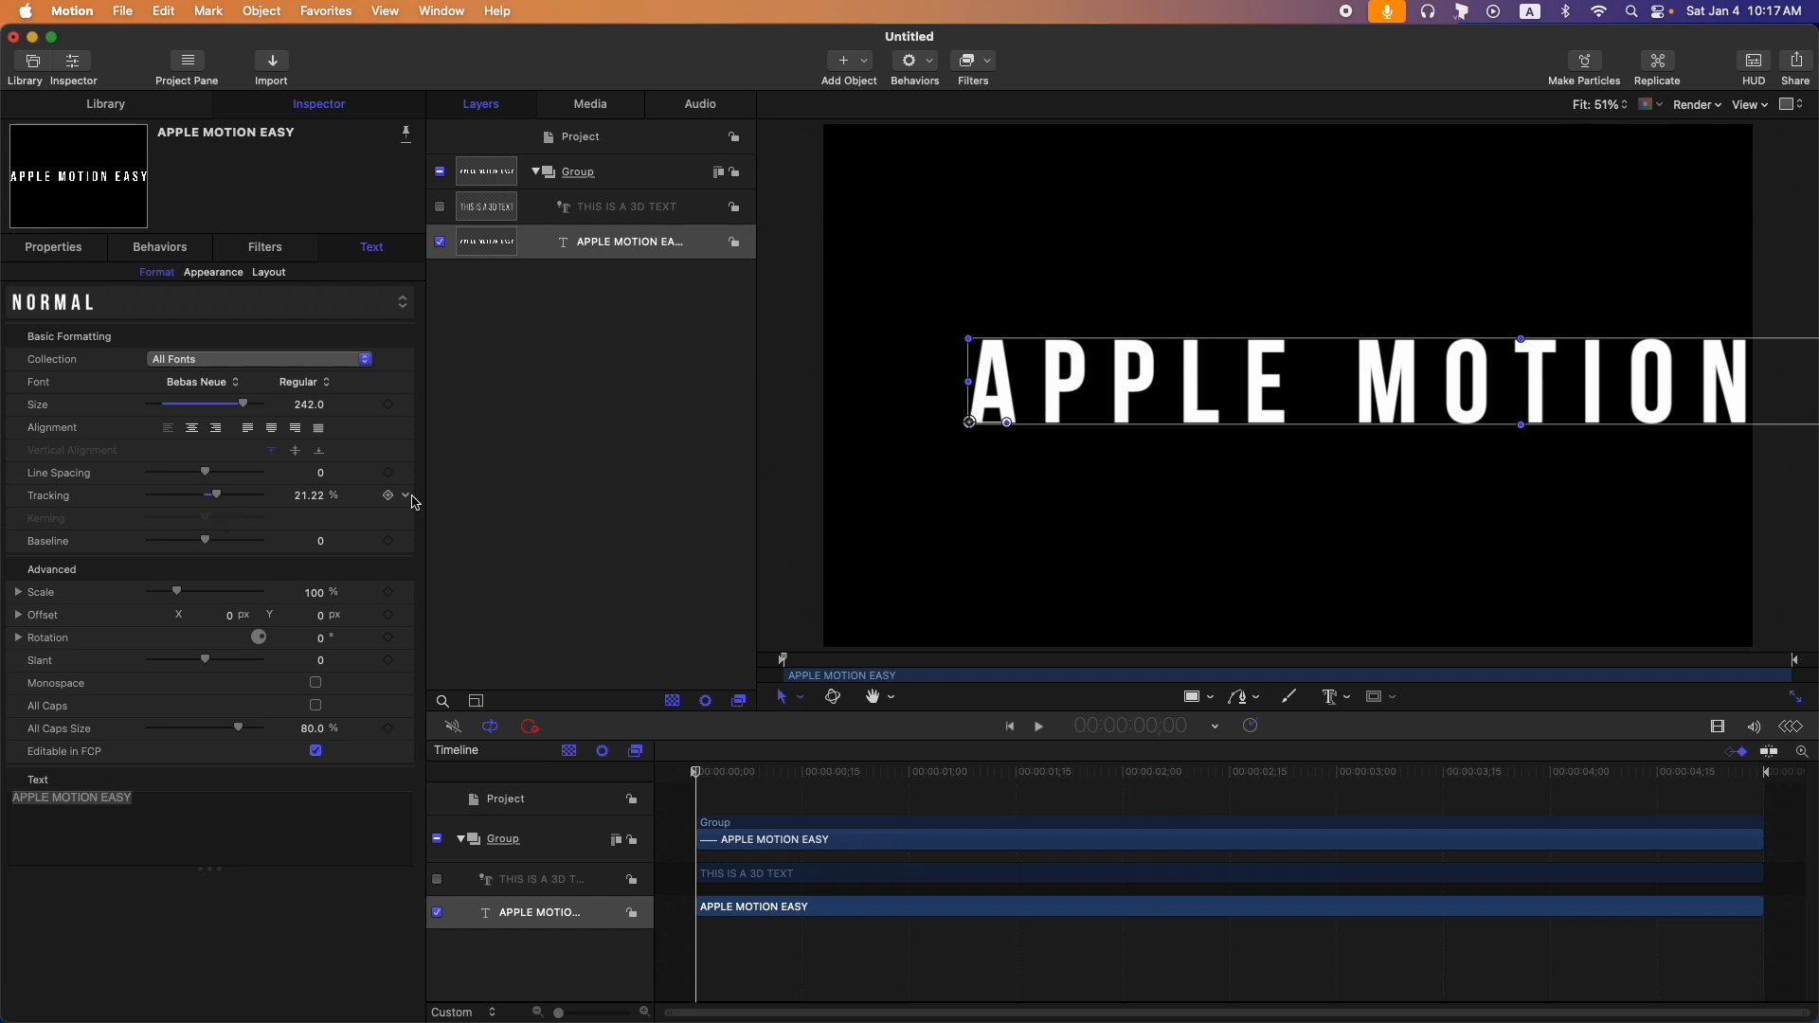
left_click(408, 497)
left_click(445, 508)
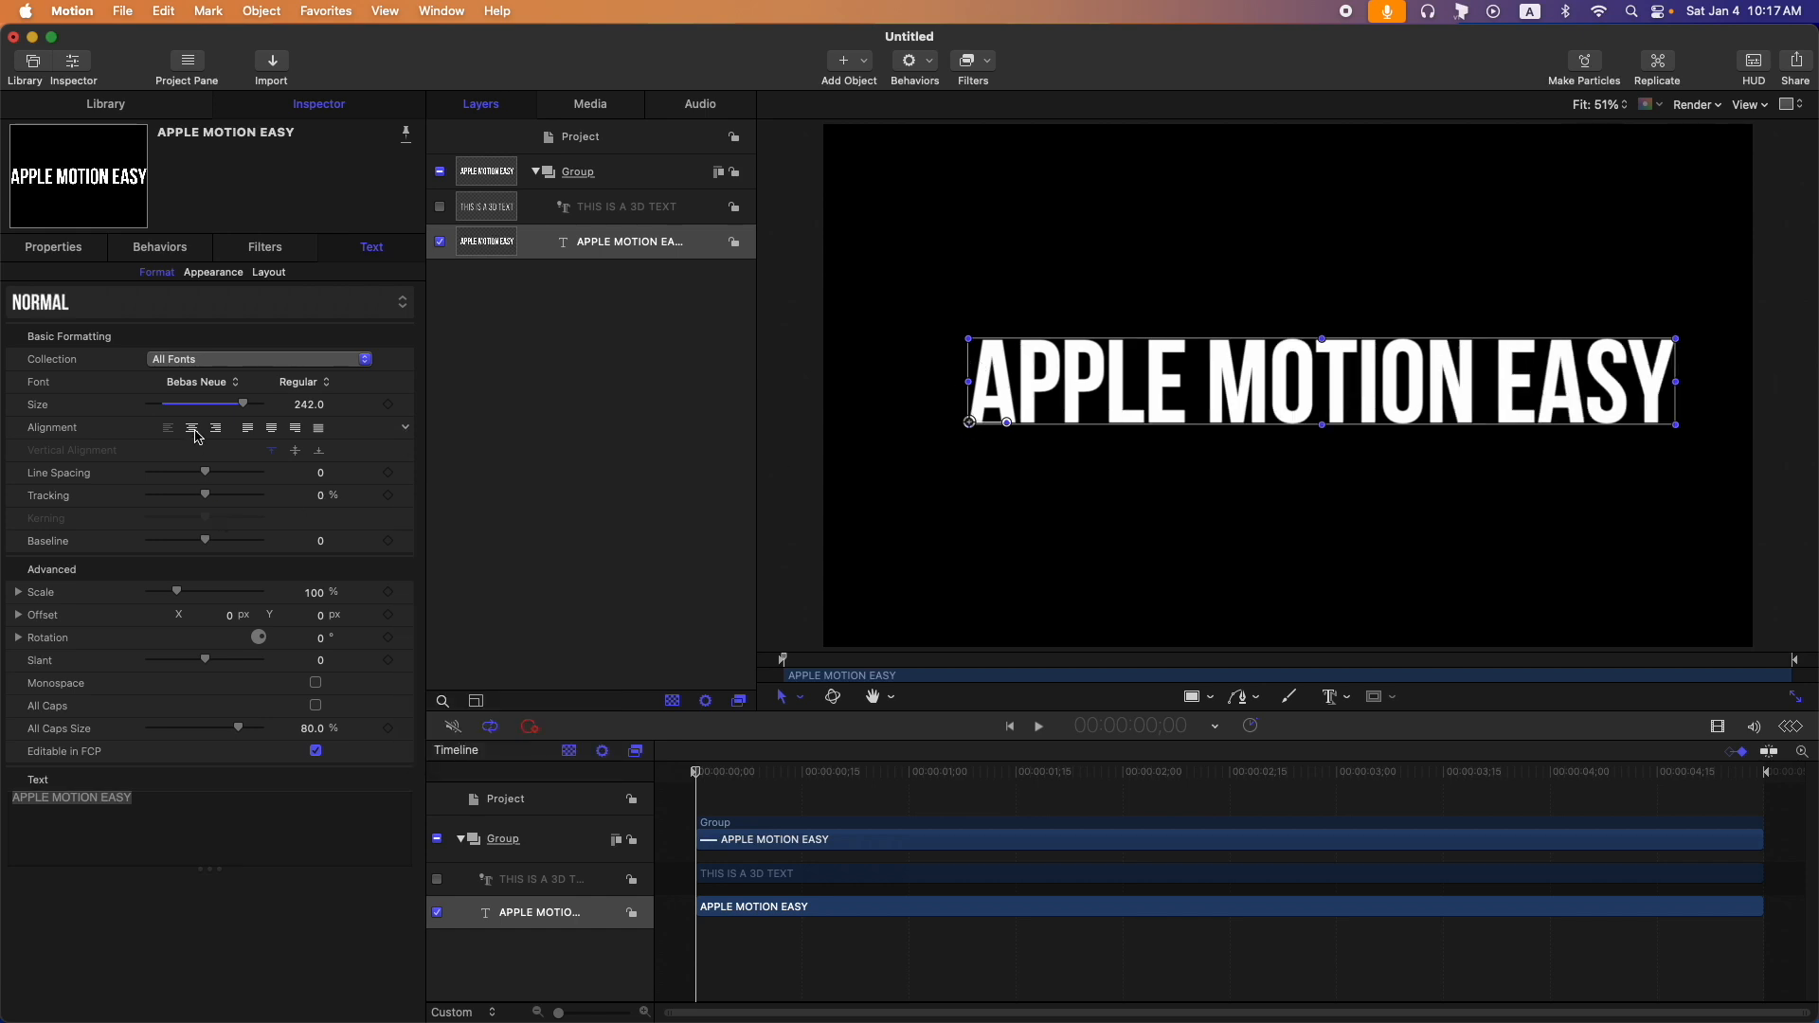
Centre-align the title, and test its tracking at 35.09% before resetting that parameter.
left_click(194, 432)
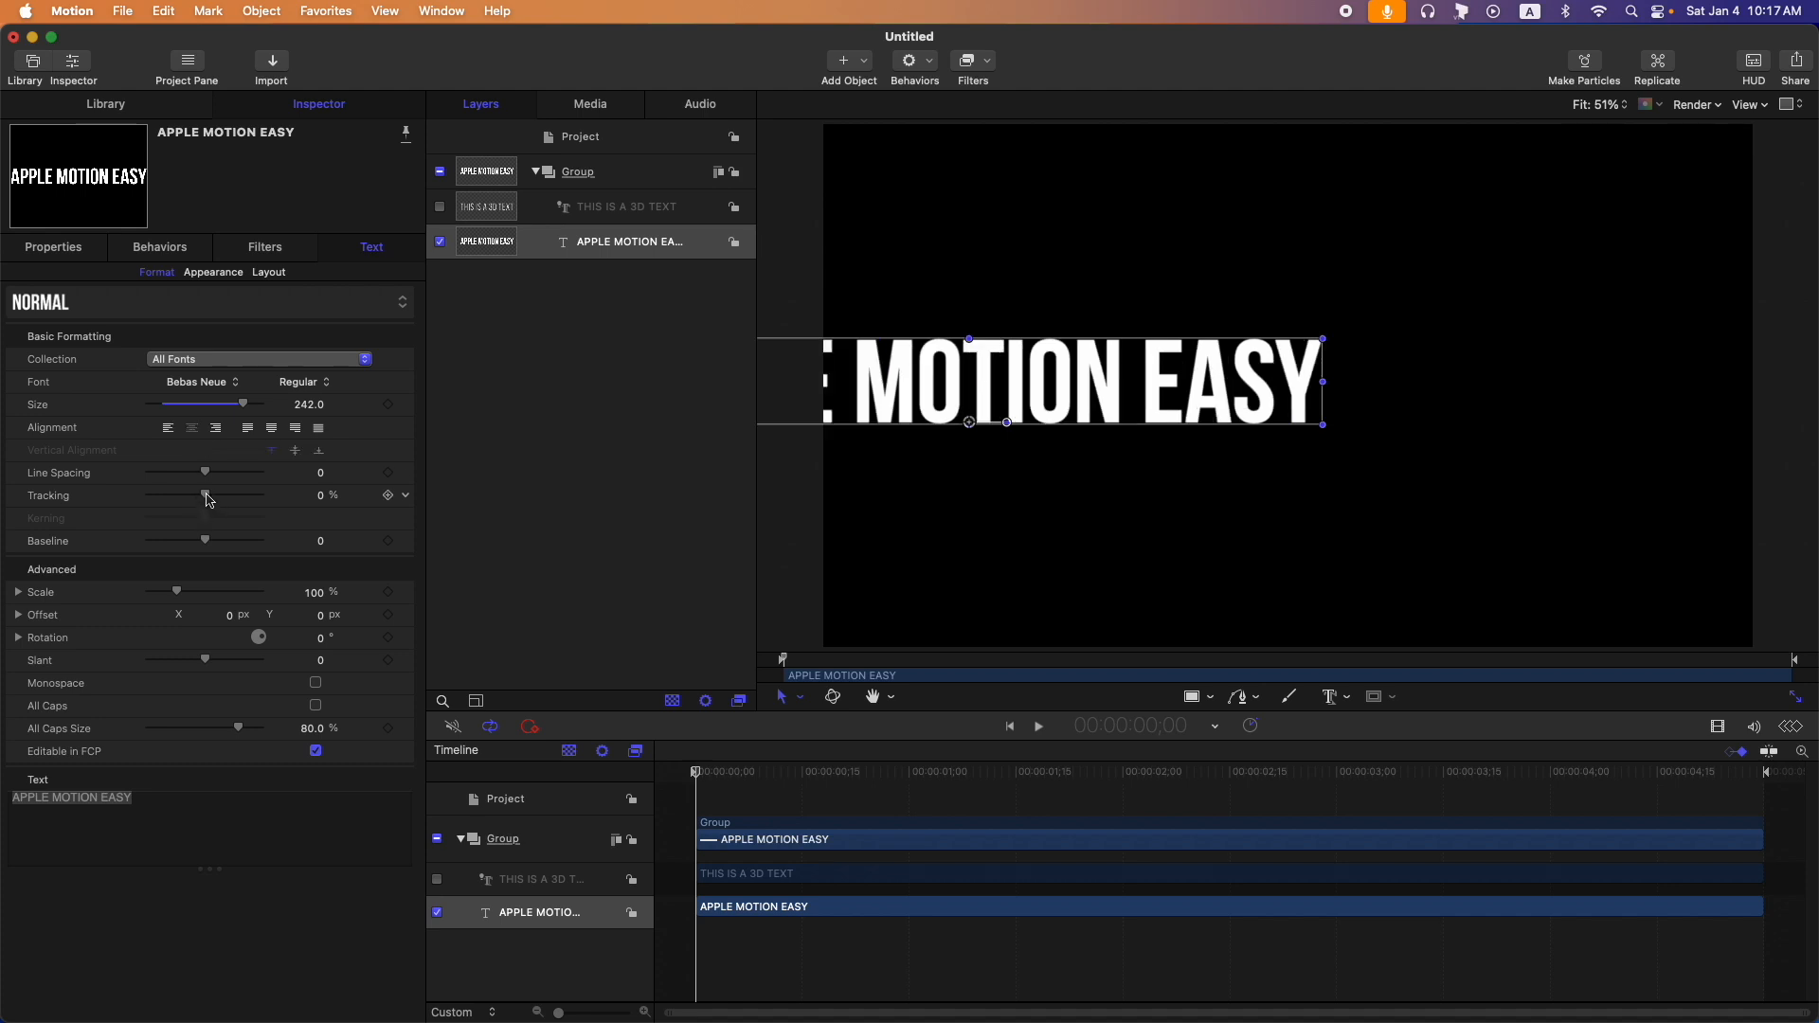
left_click_drag(209, 501, 226, 499)
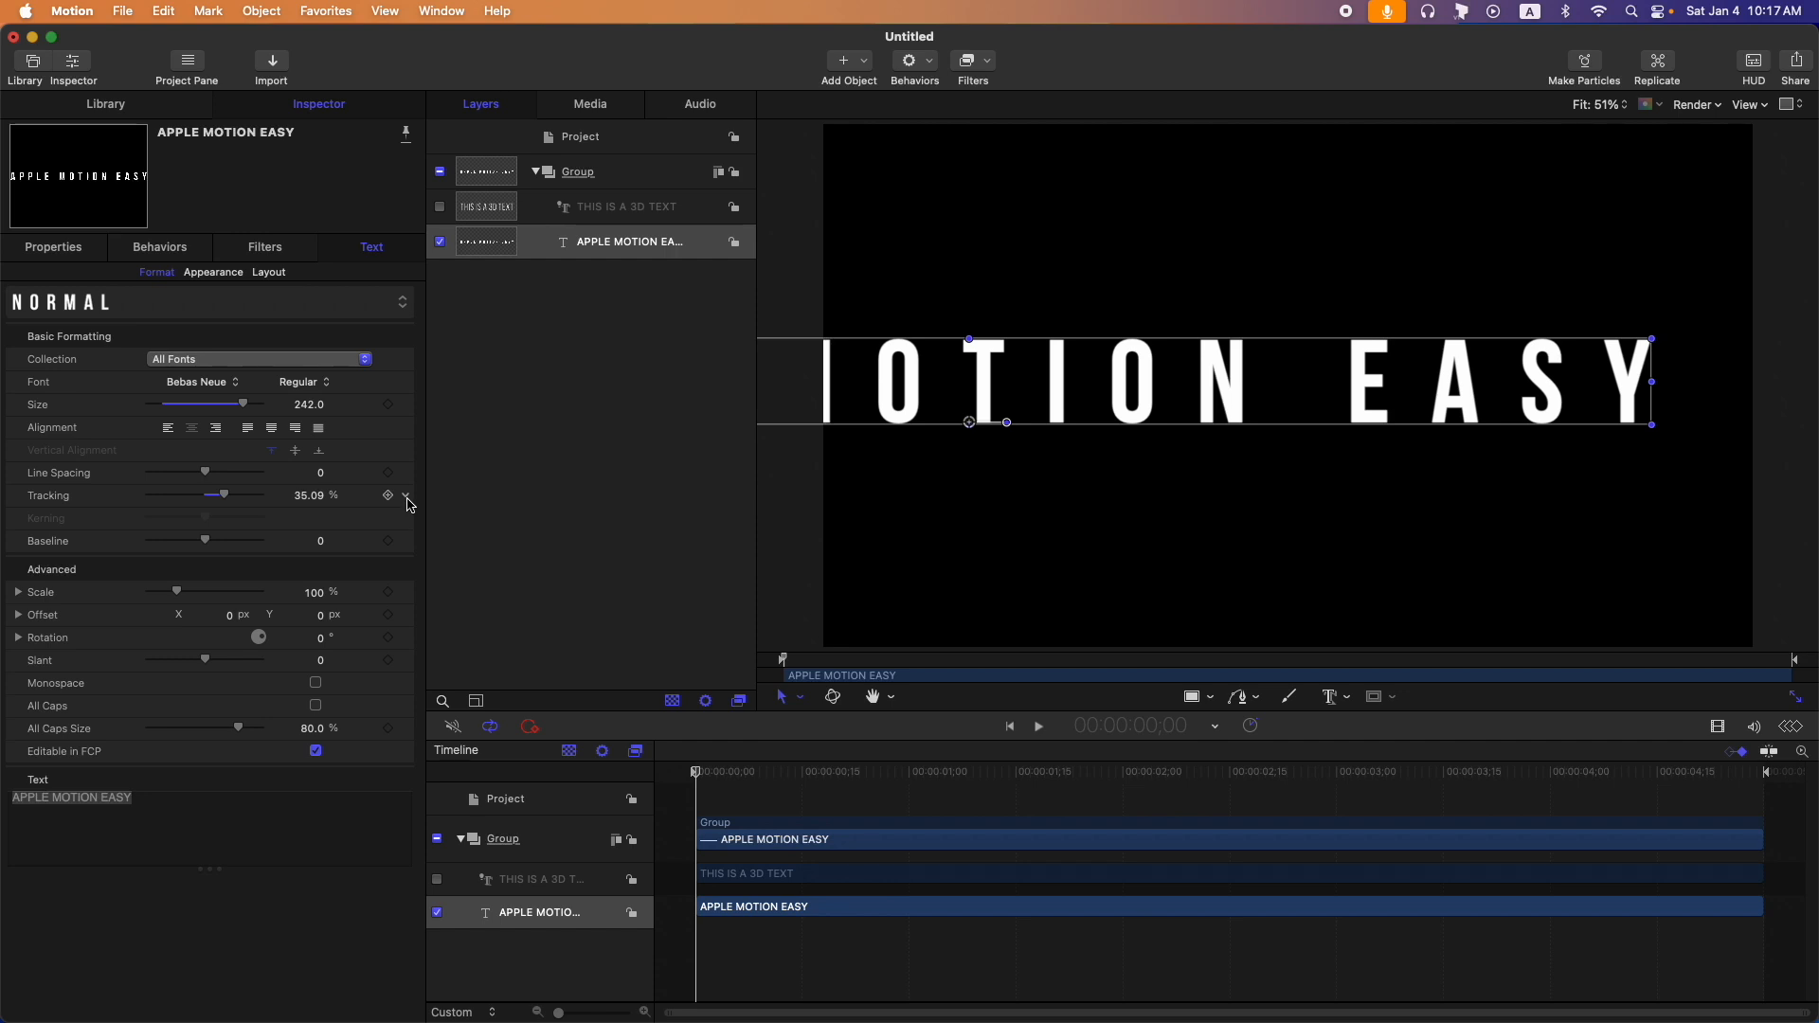
left_click(406, 497)
left_click(449, 511)
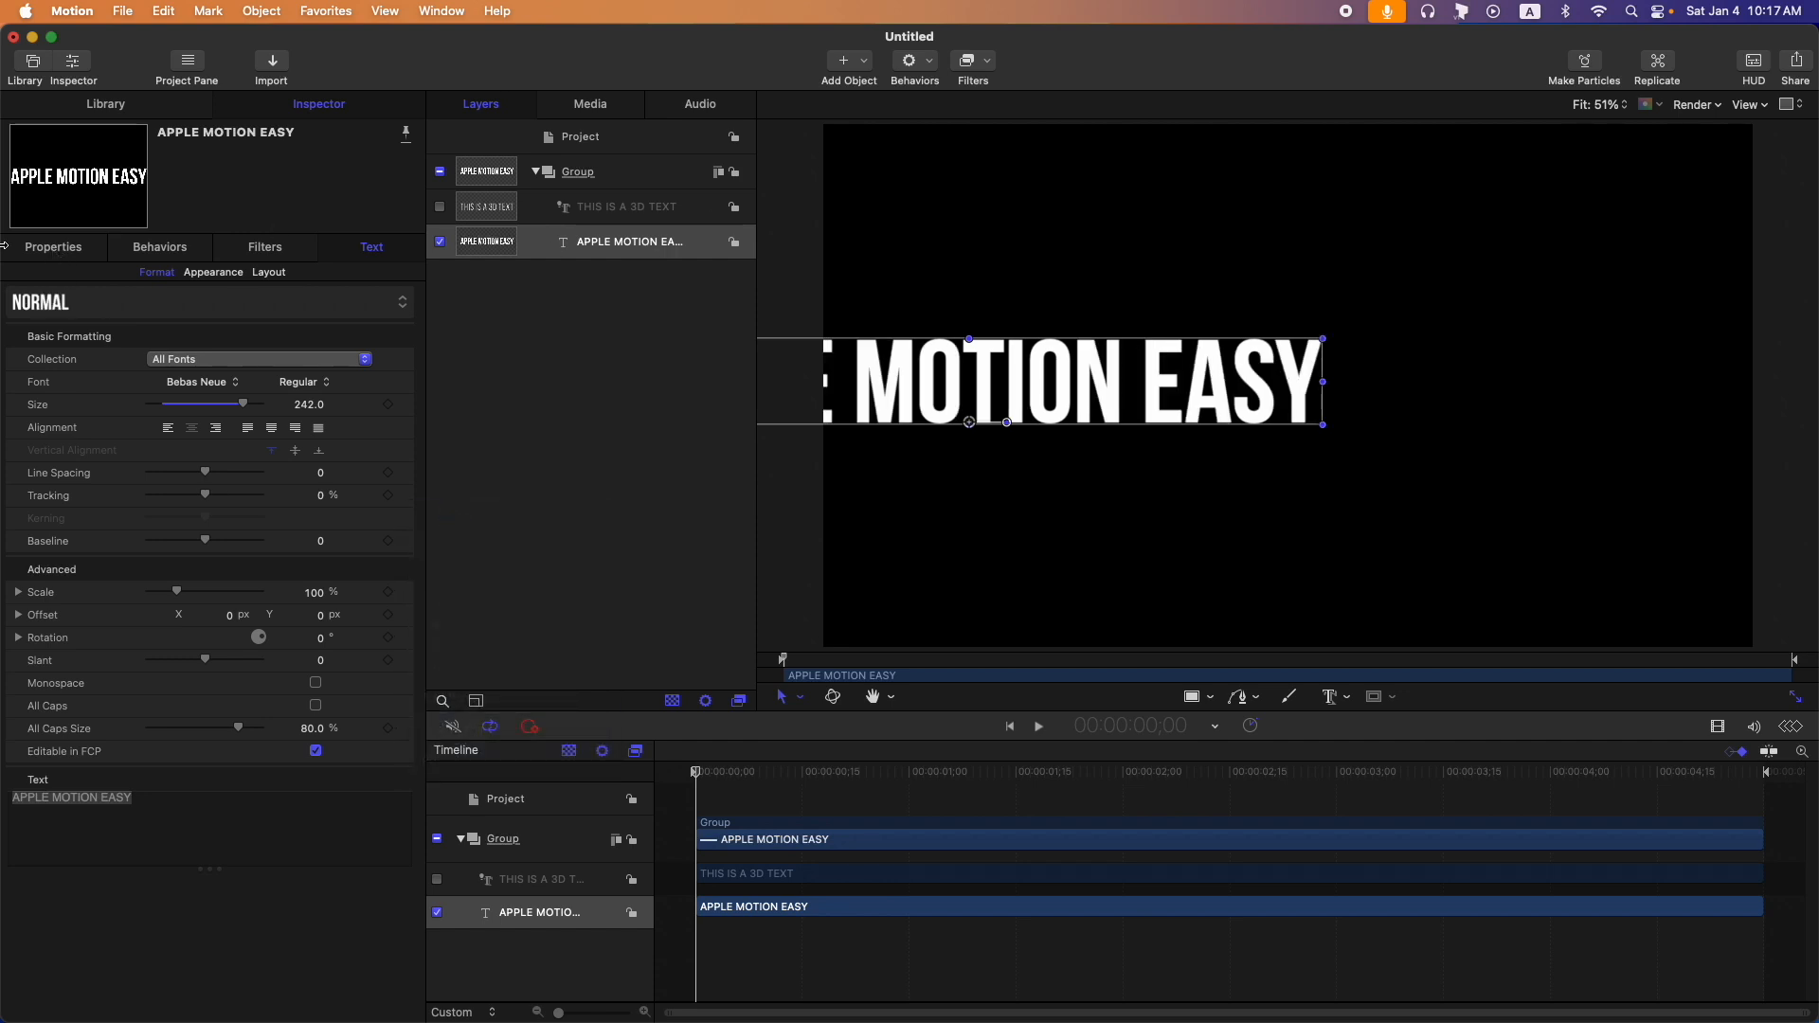
Reset the title's Position parameter so the text sits at the origin of the canvas.
left_click(55, 249)
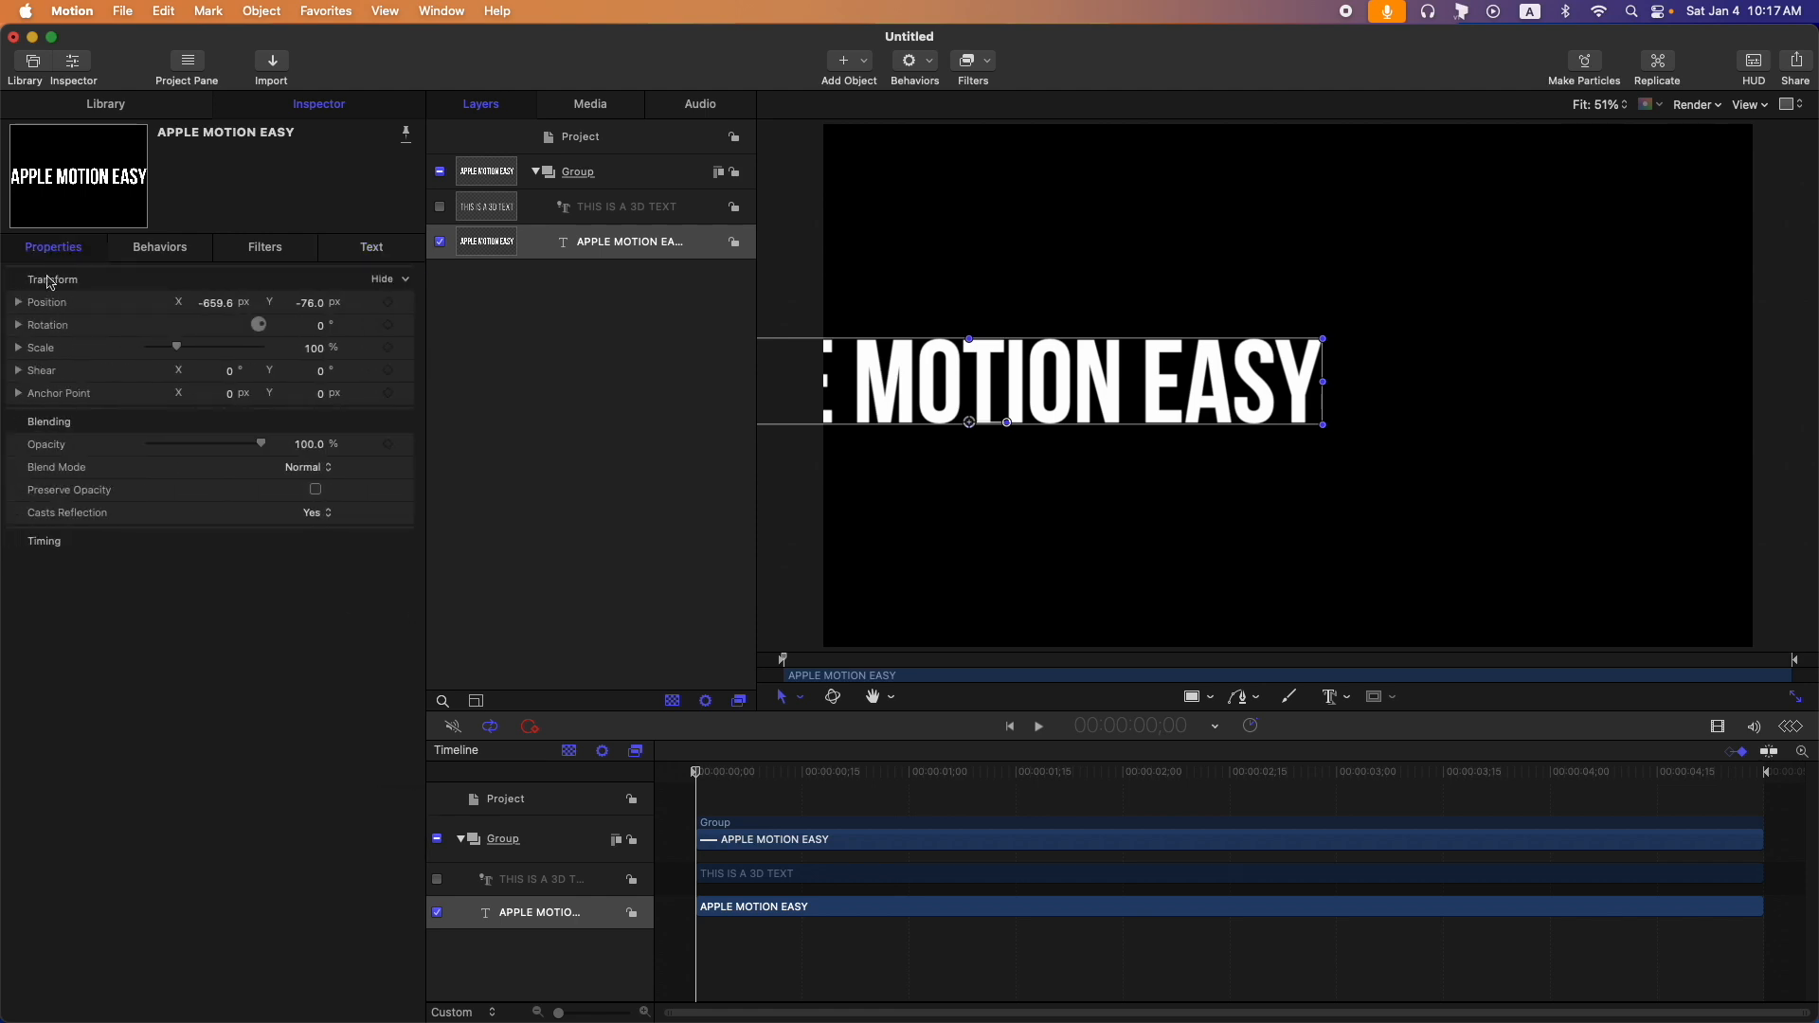
left_click(406, 308)
left_click(437, 311)
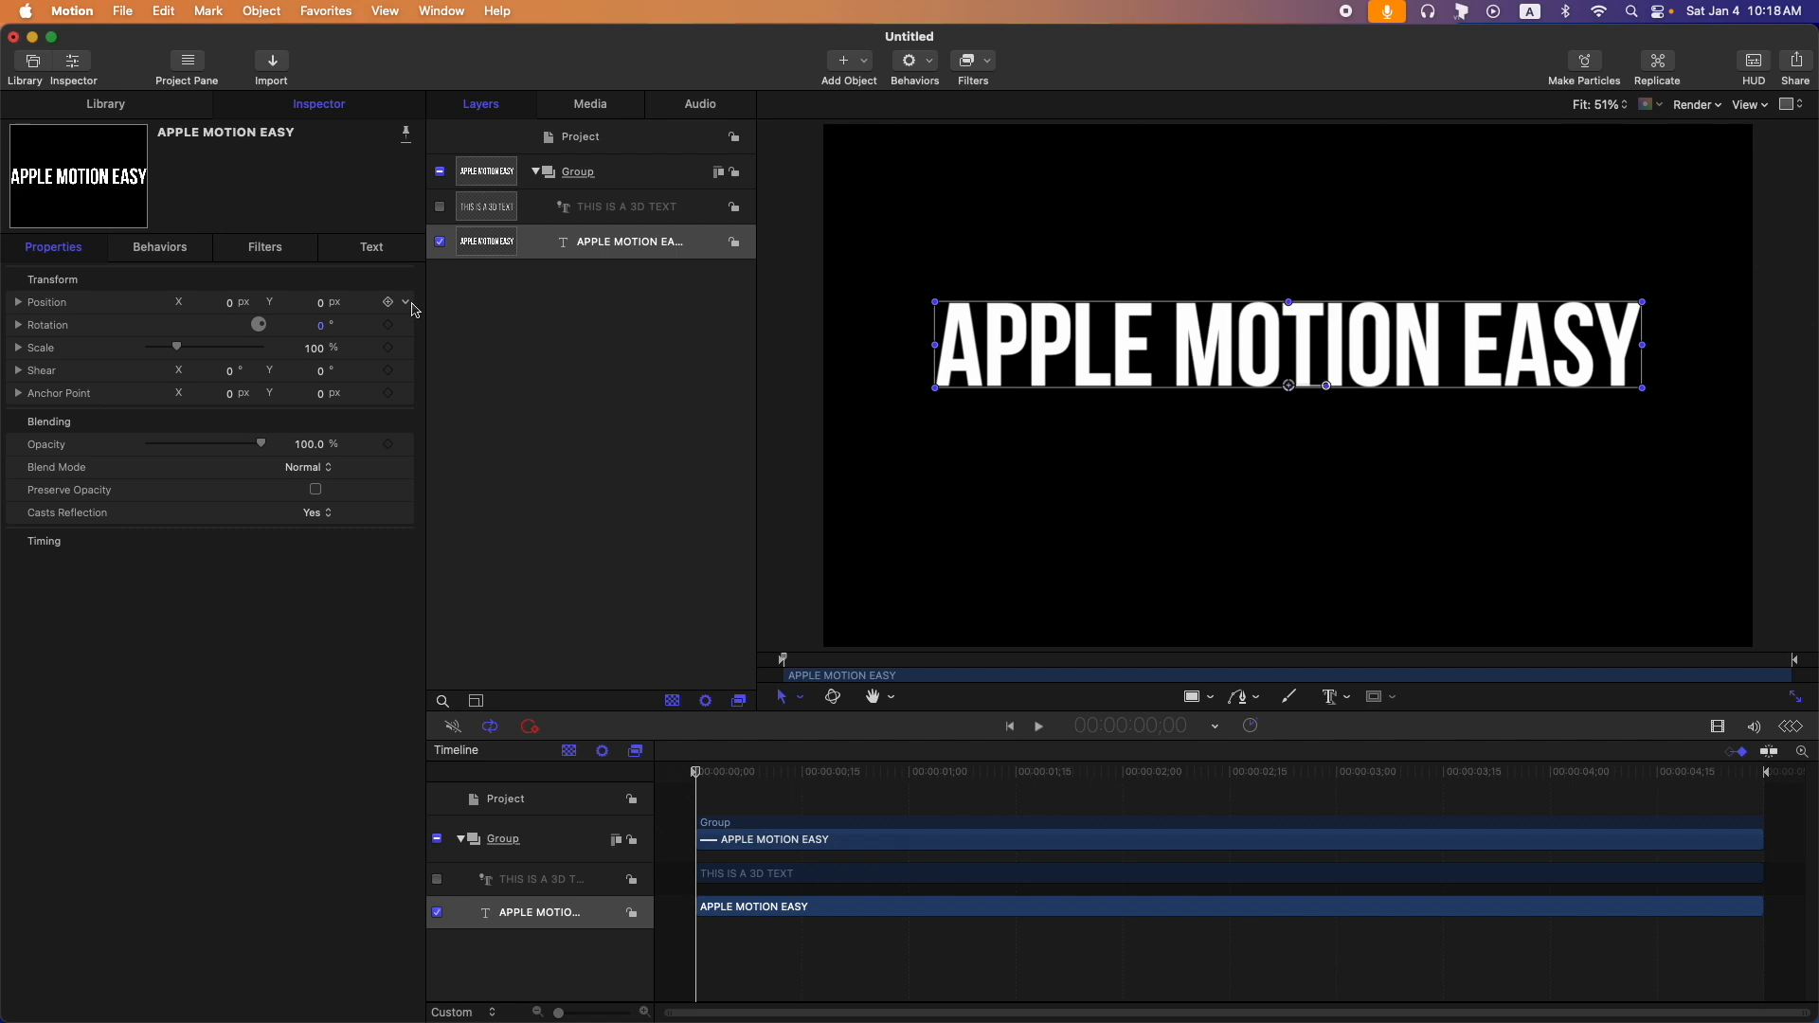
Add a second line reading "ANOTHER LINE OF TEXT" to the title's text and select that line.
left_click(371, 246)
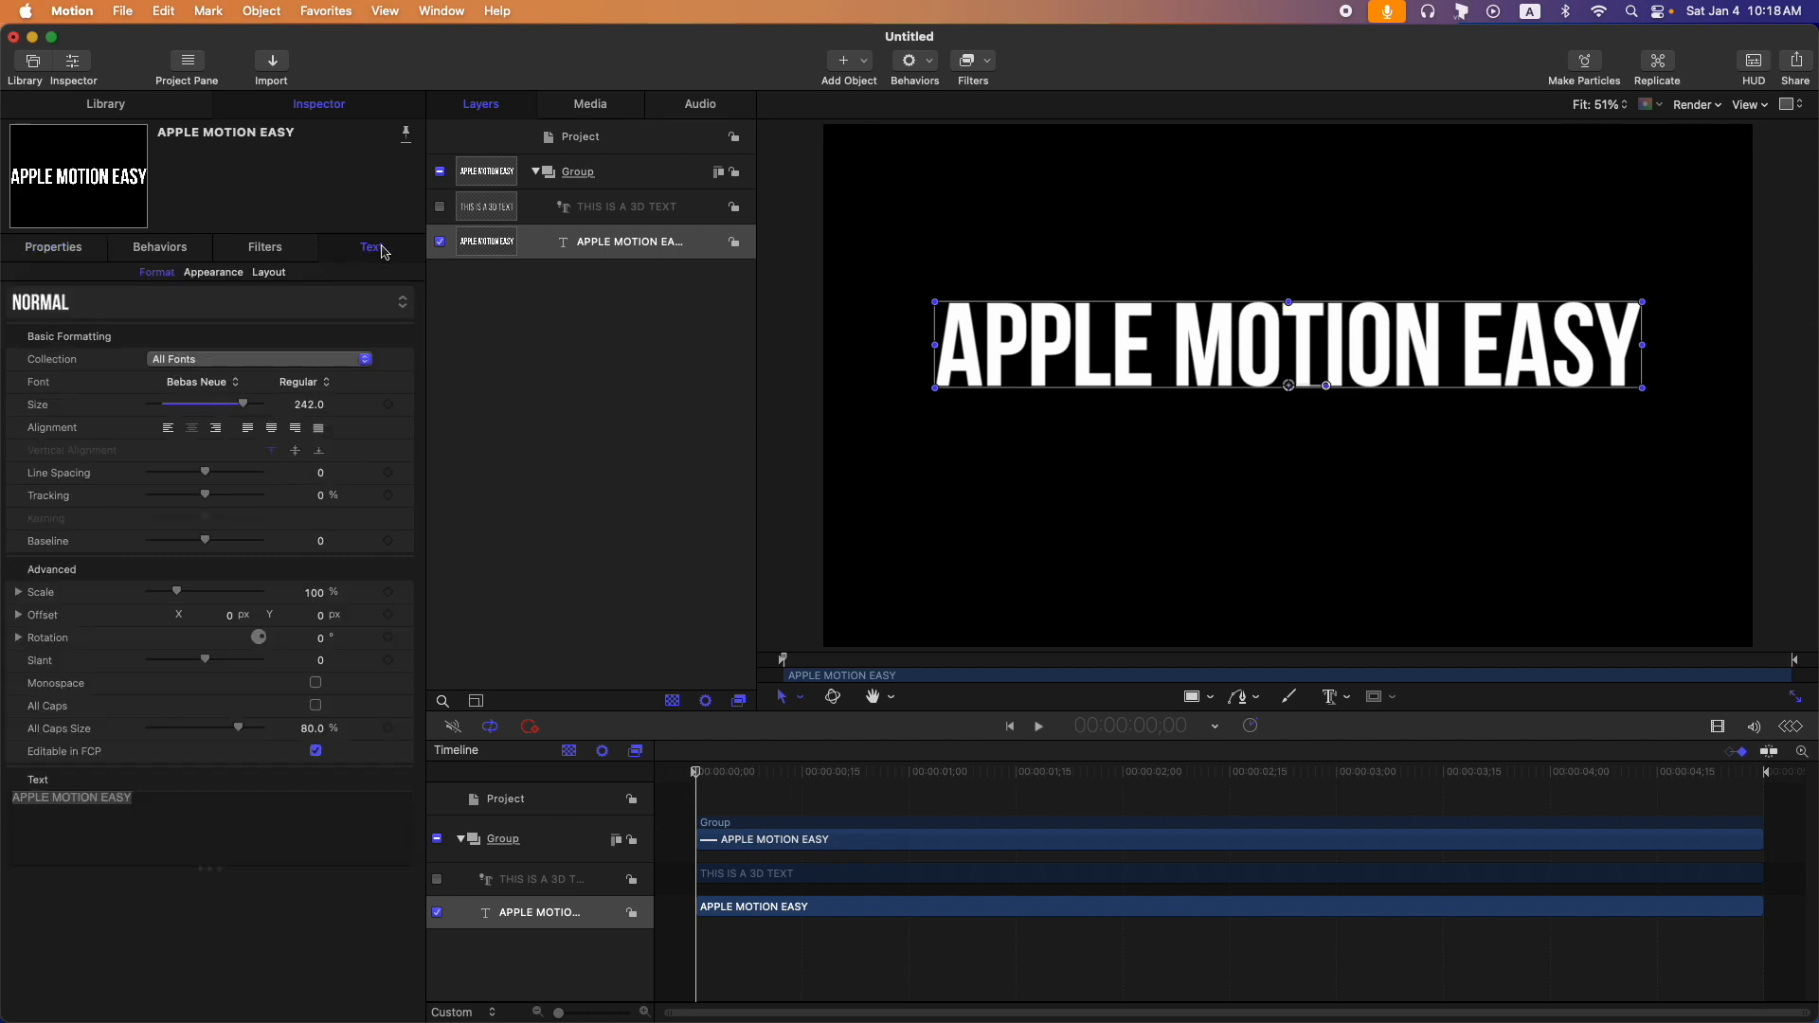
left_click(218, 833)
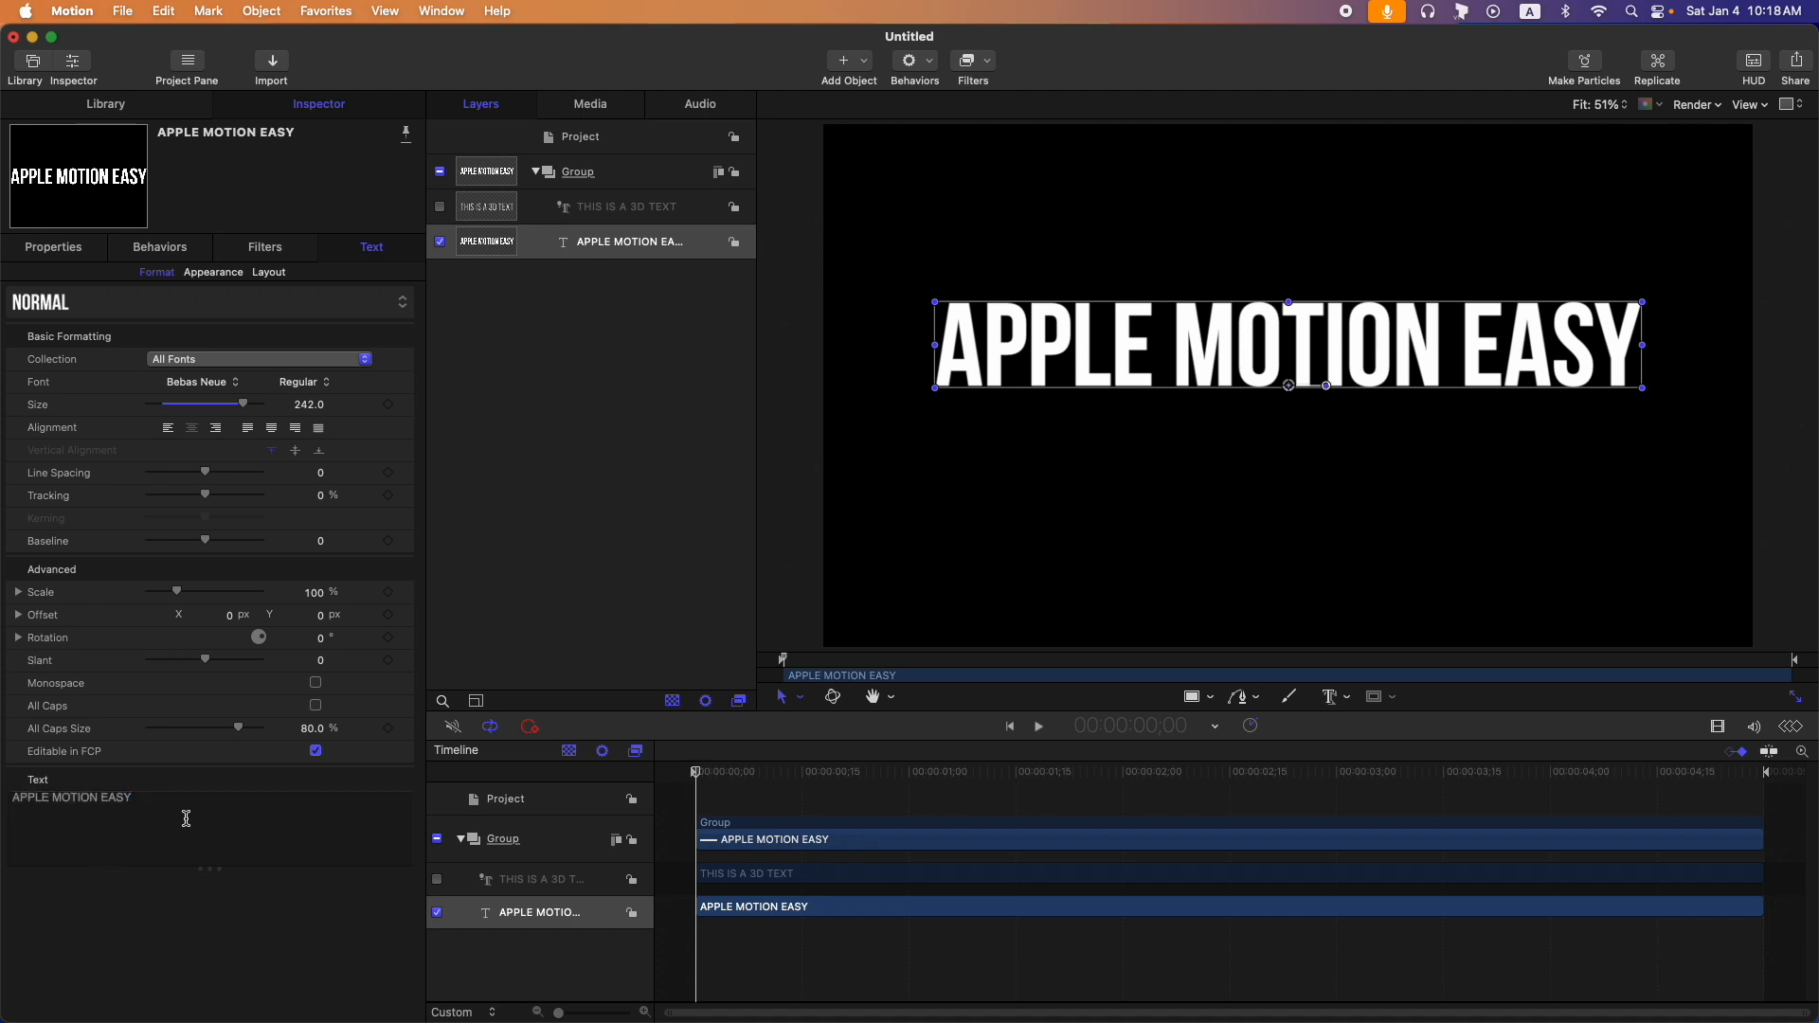
key("Return")
type("ANOTHER LINE OF TEX")
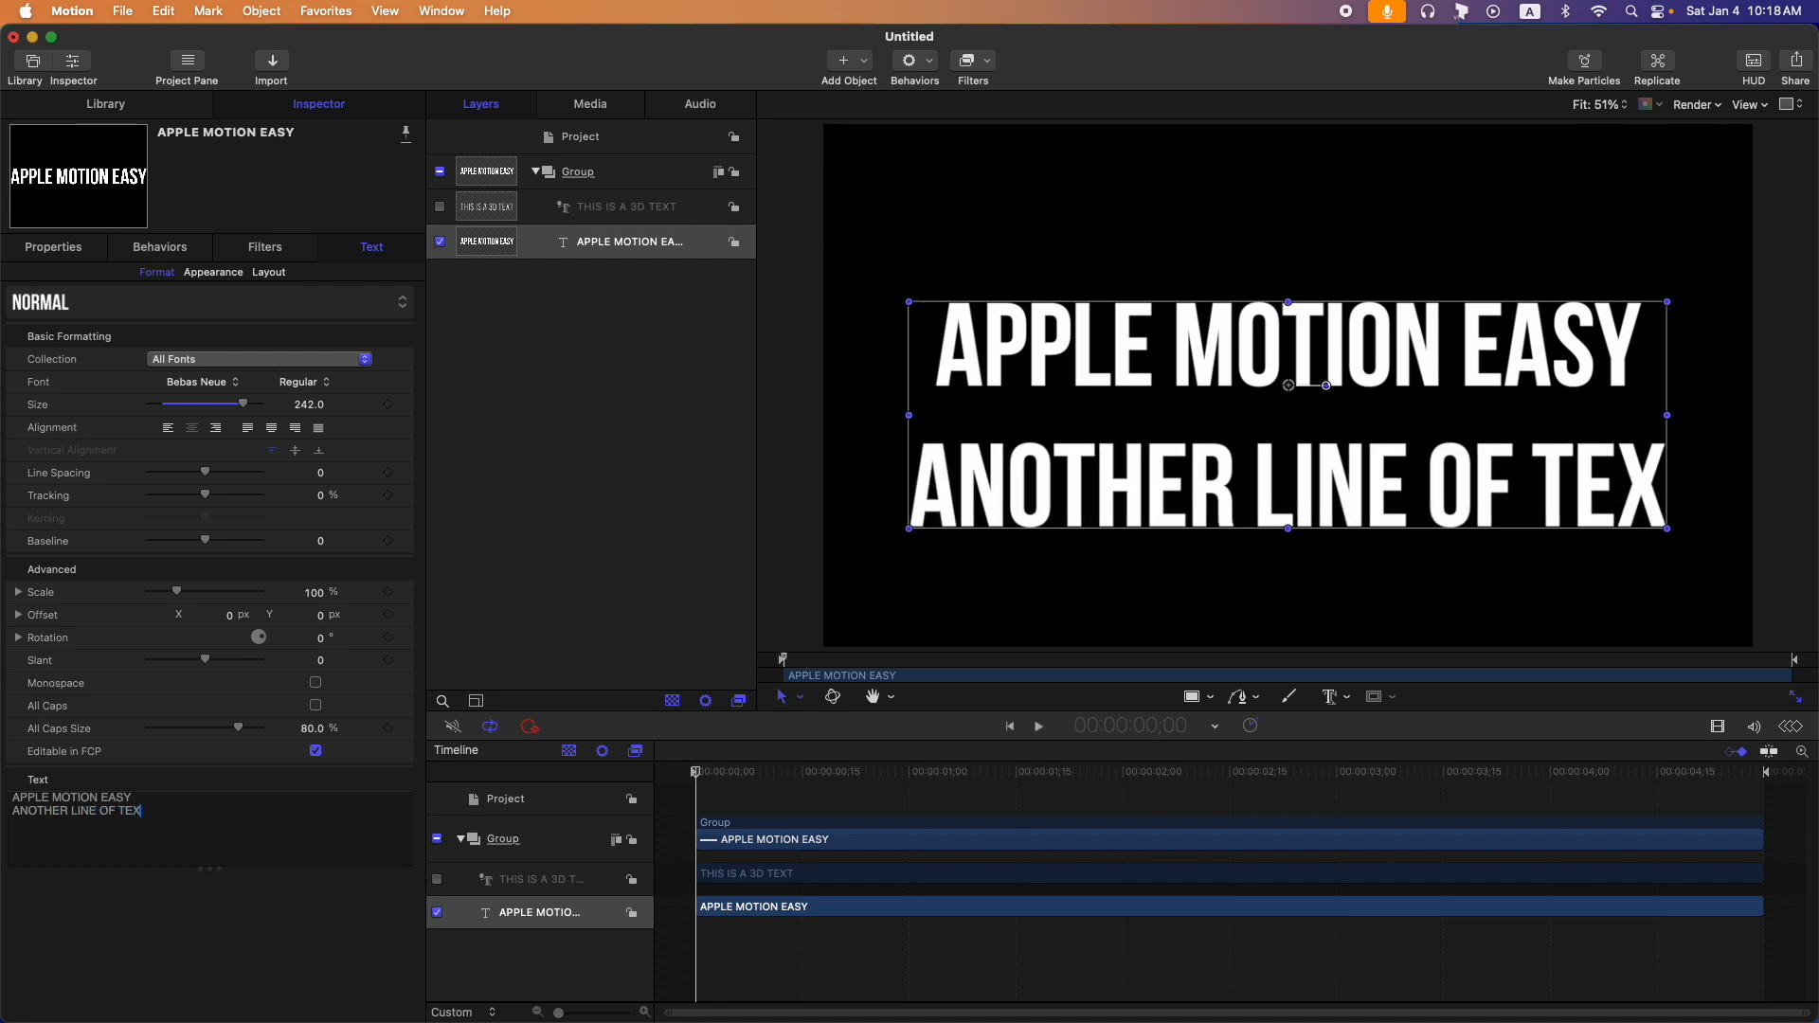
type("T")
key("shift+super+Left")
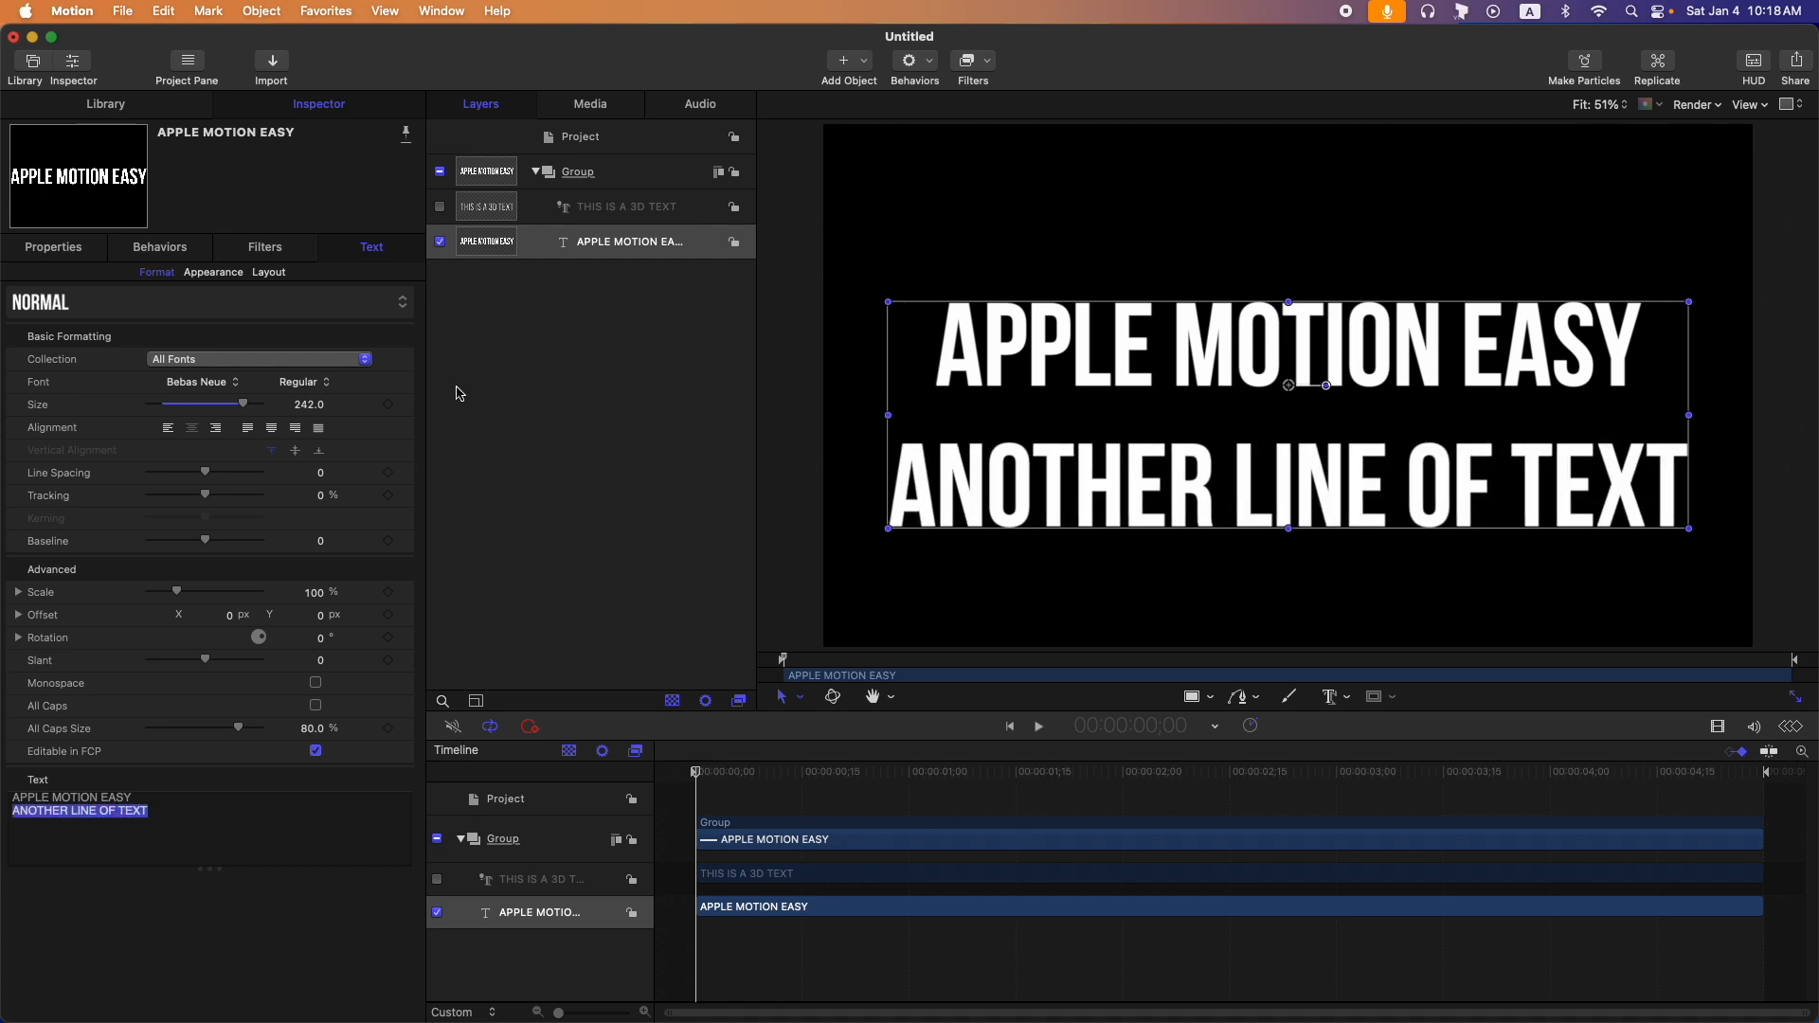
In the title's appearance settings, test the red outline and turn it off, and enable Glow and Drop Shadow.
left_click(214, 273)
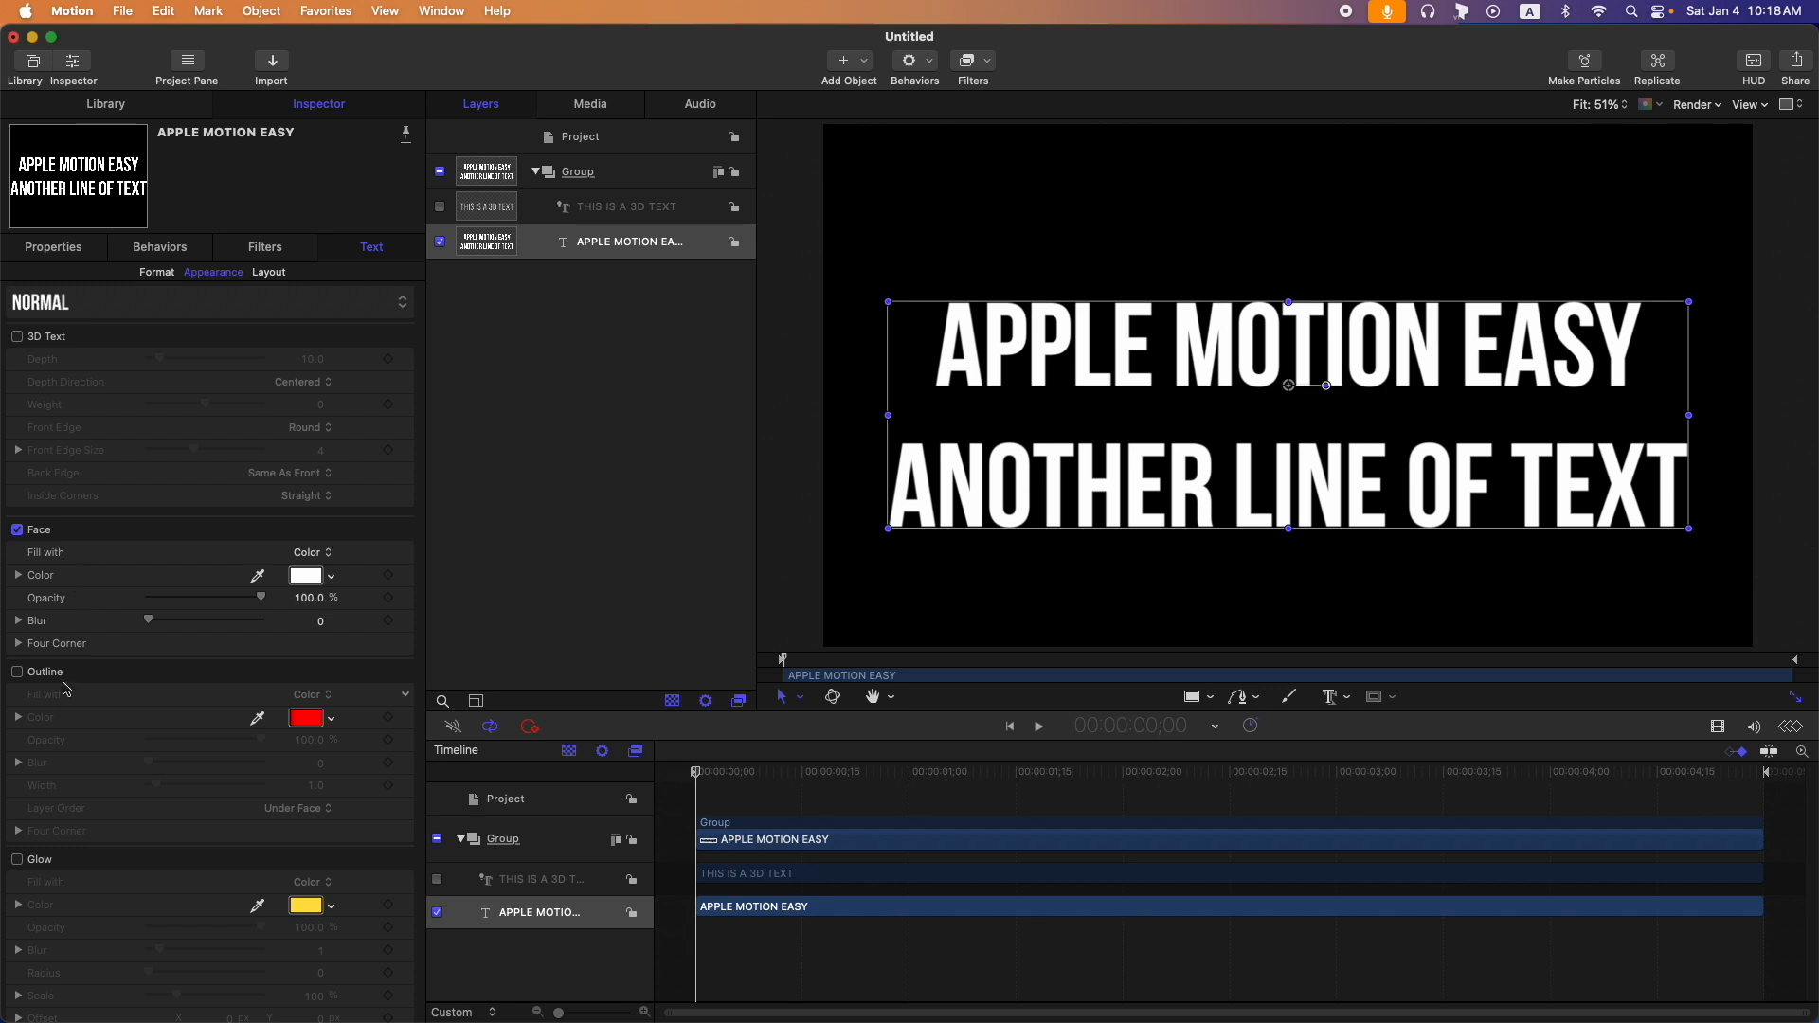
scroll(66, 689, "down", 3)
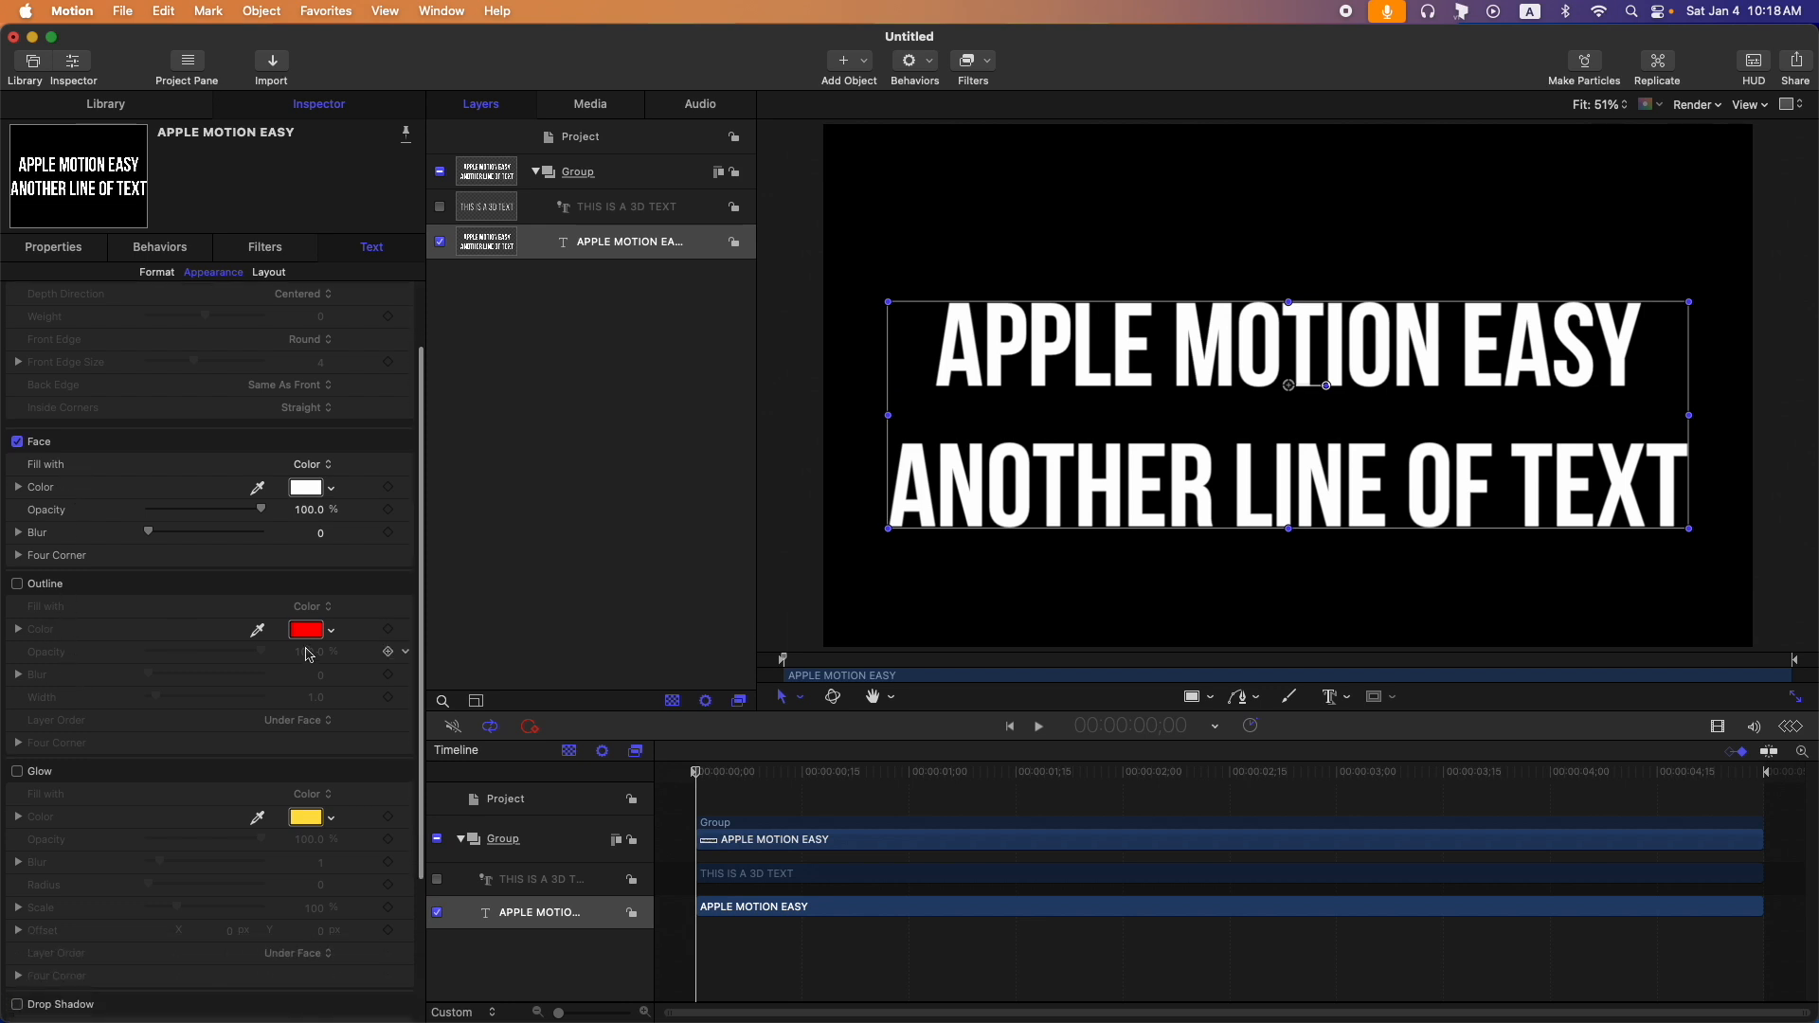
left_click(17, 584)
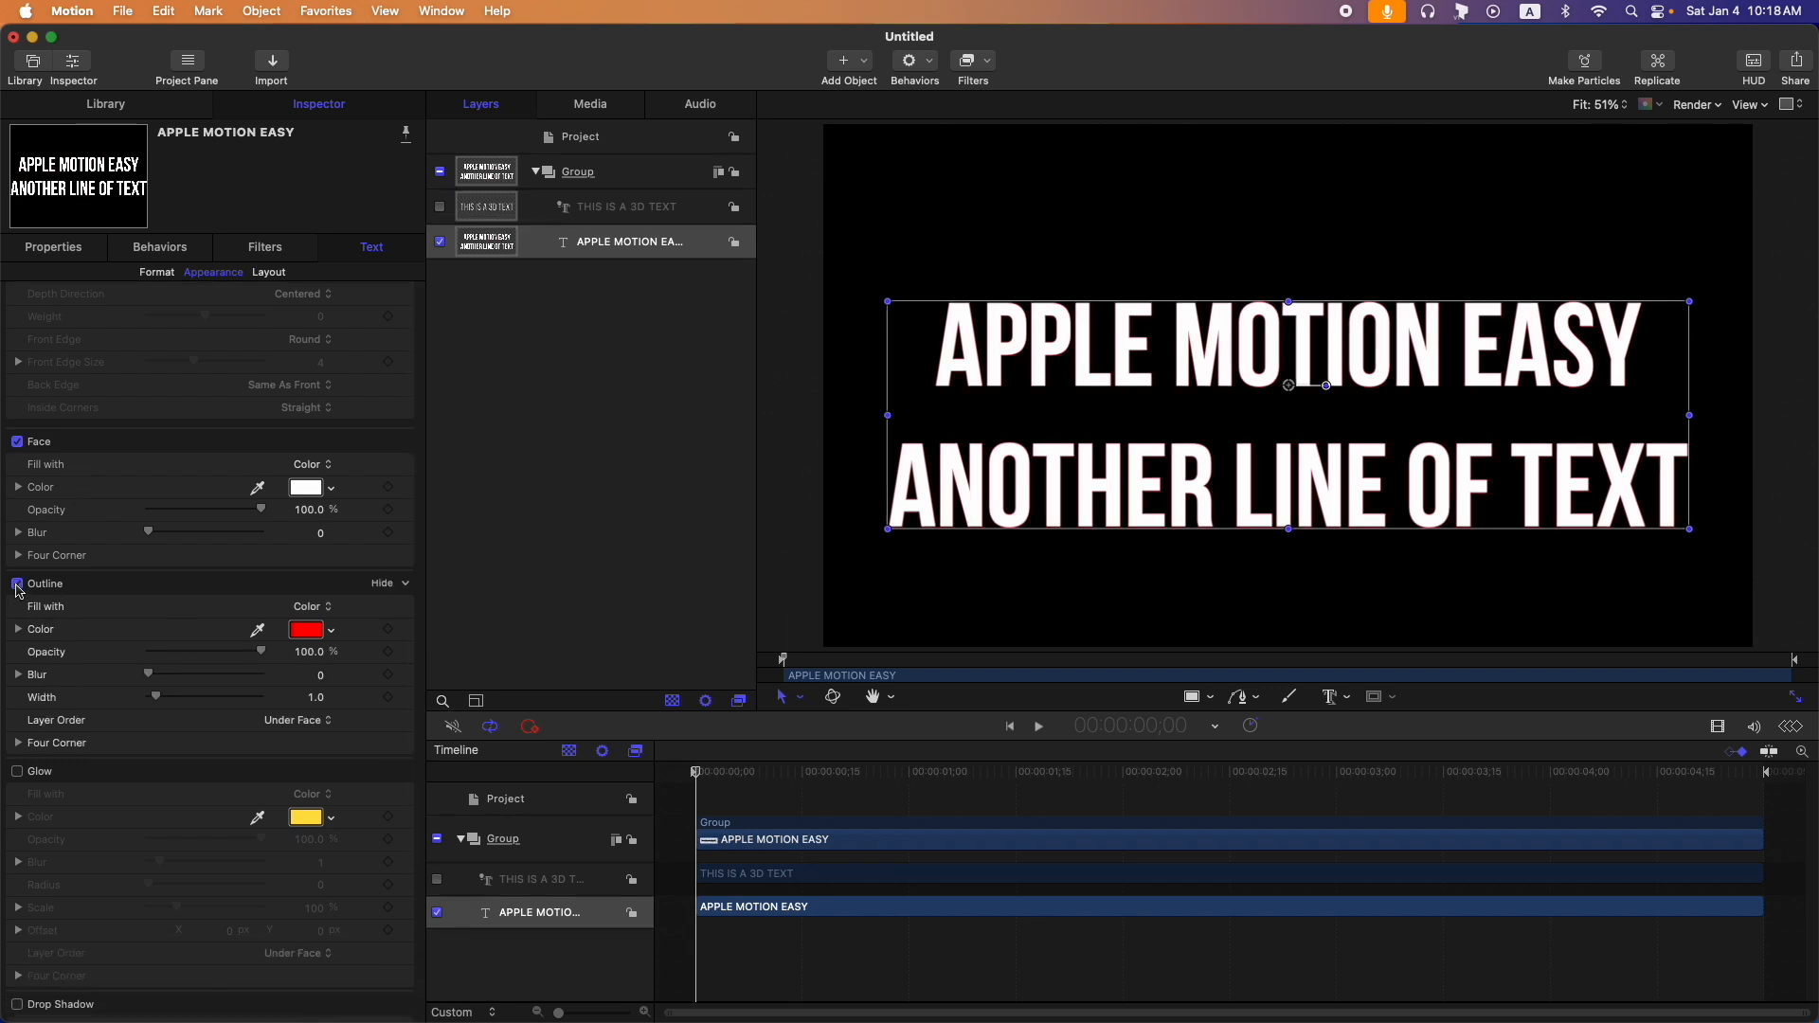
left_click(17, 584)
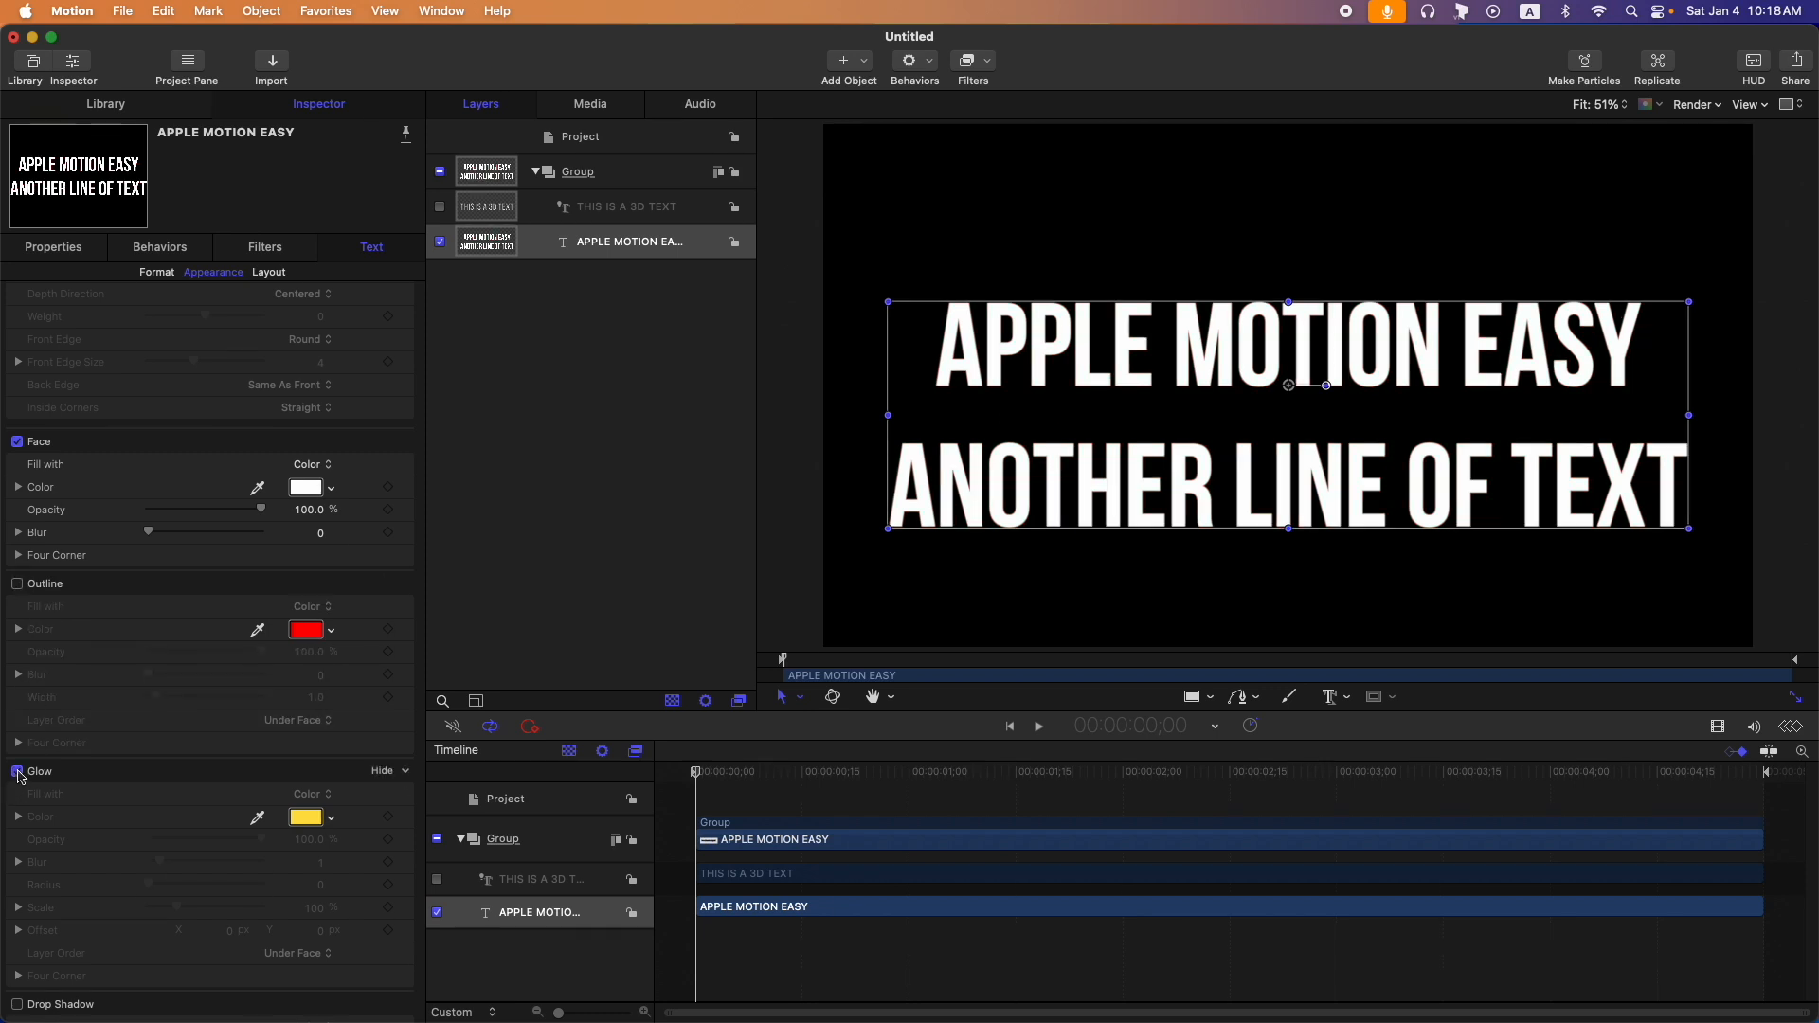
scroll(19, 796, "down", 5)
left_click(18, 815)
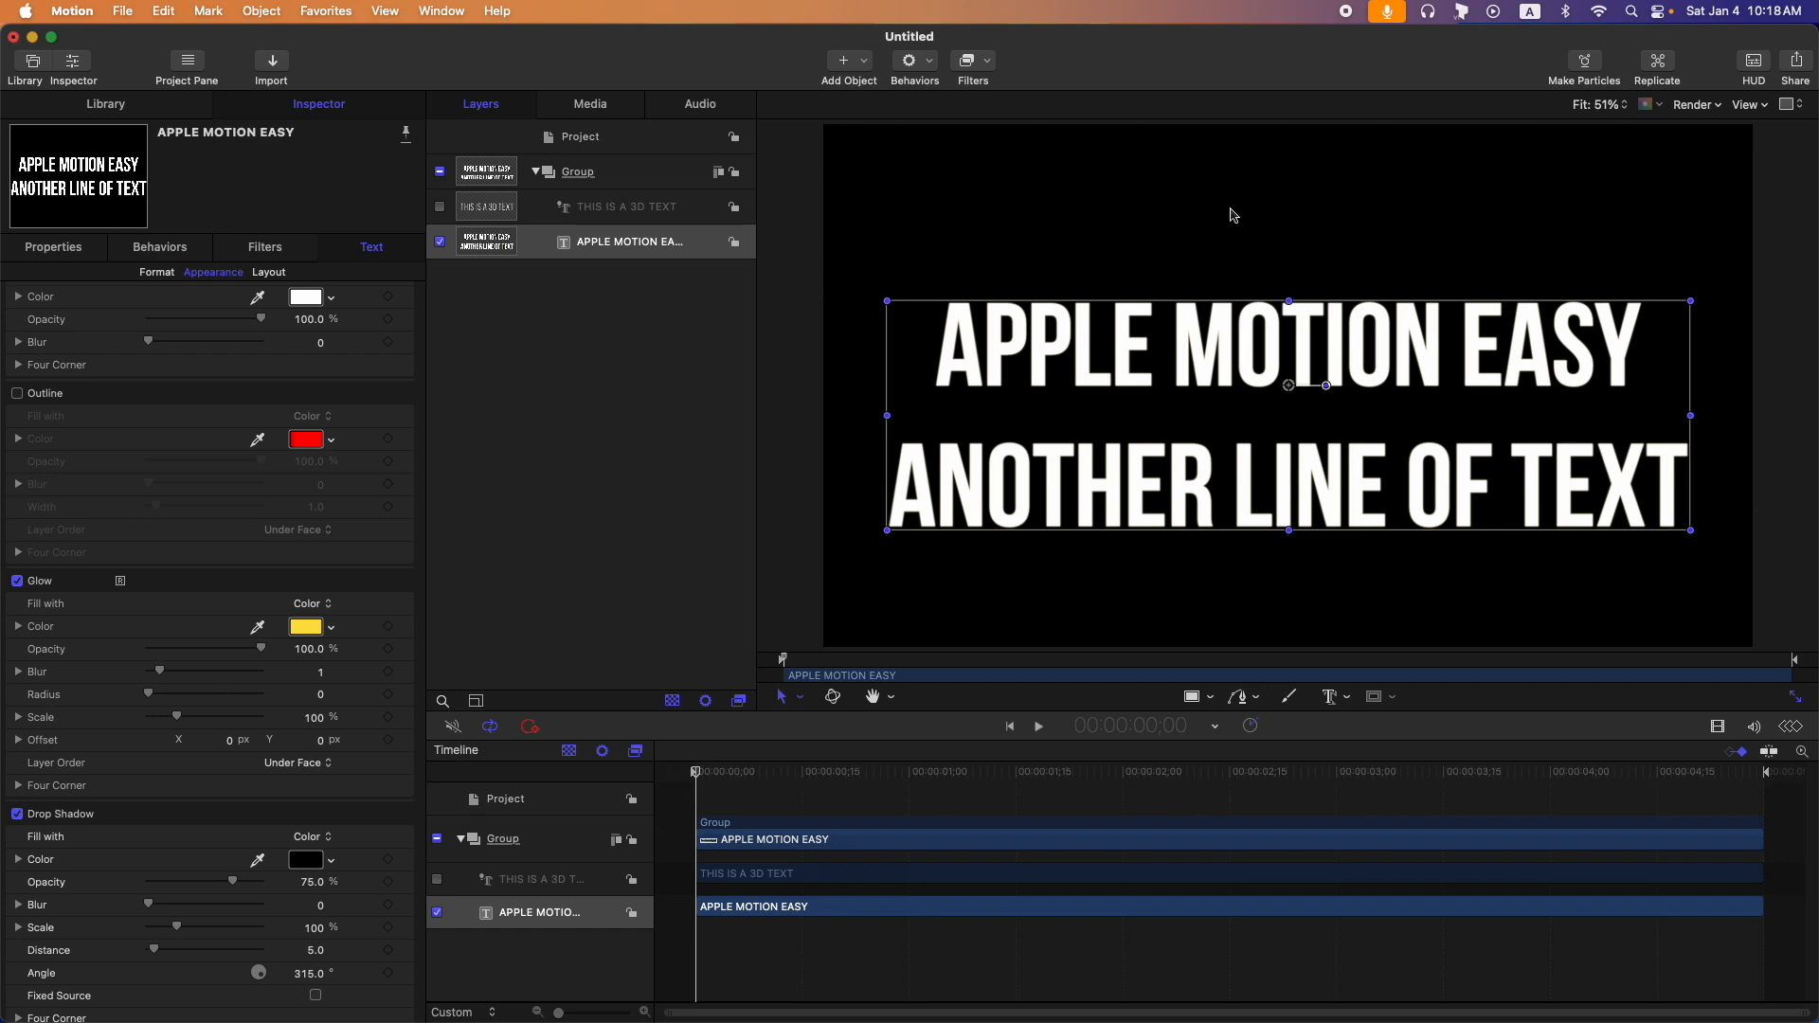
Test 3D Text on the title over a transparent canvas background, turn it off, and restore the black background.
key("shift+t")
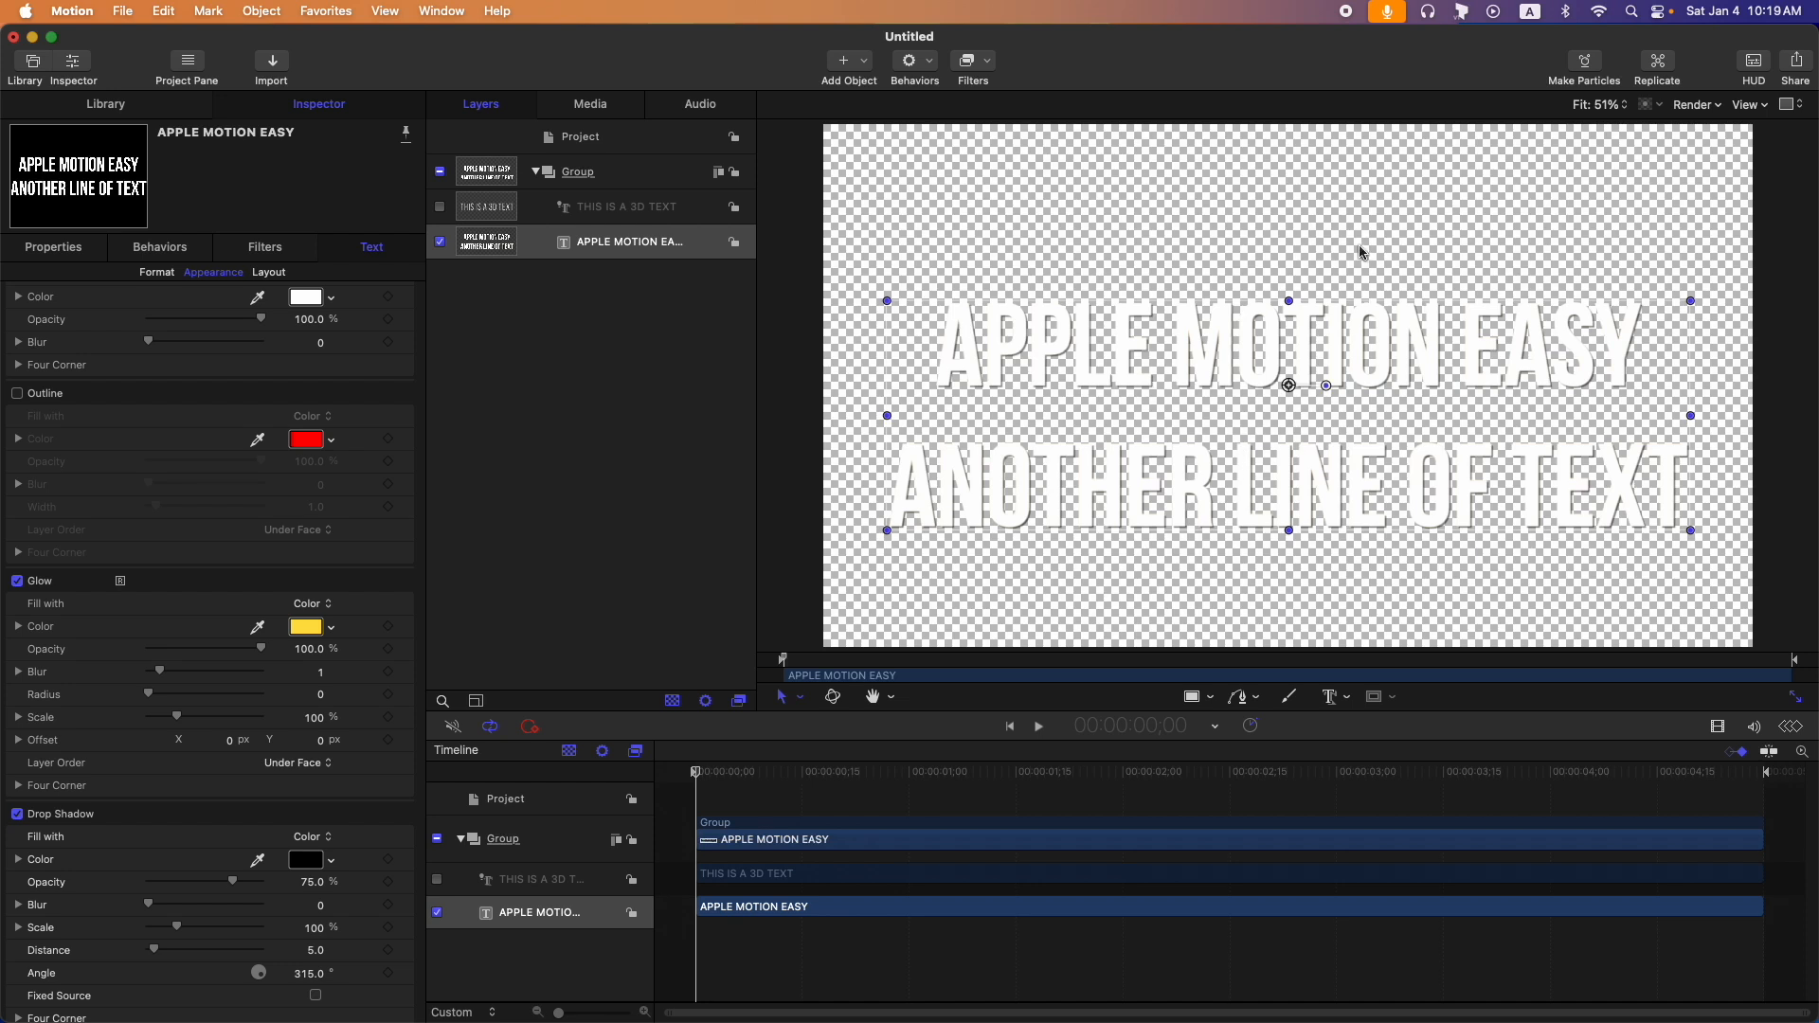
scroll(49, 414, "up", 5)
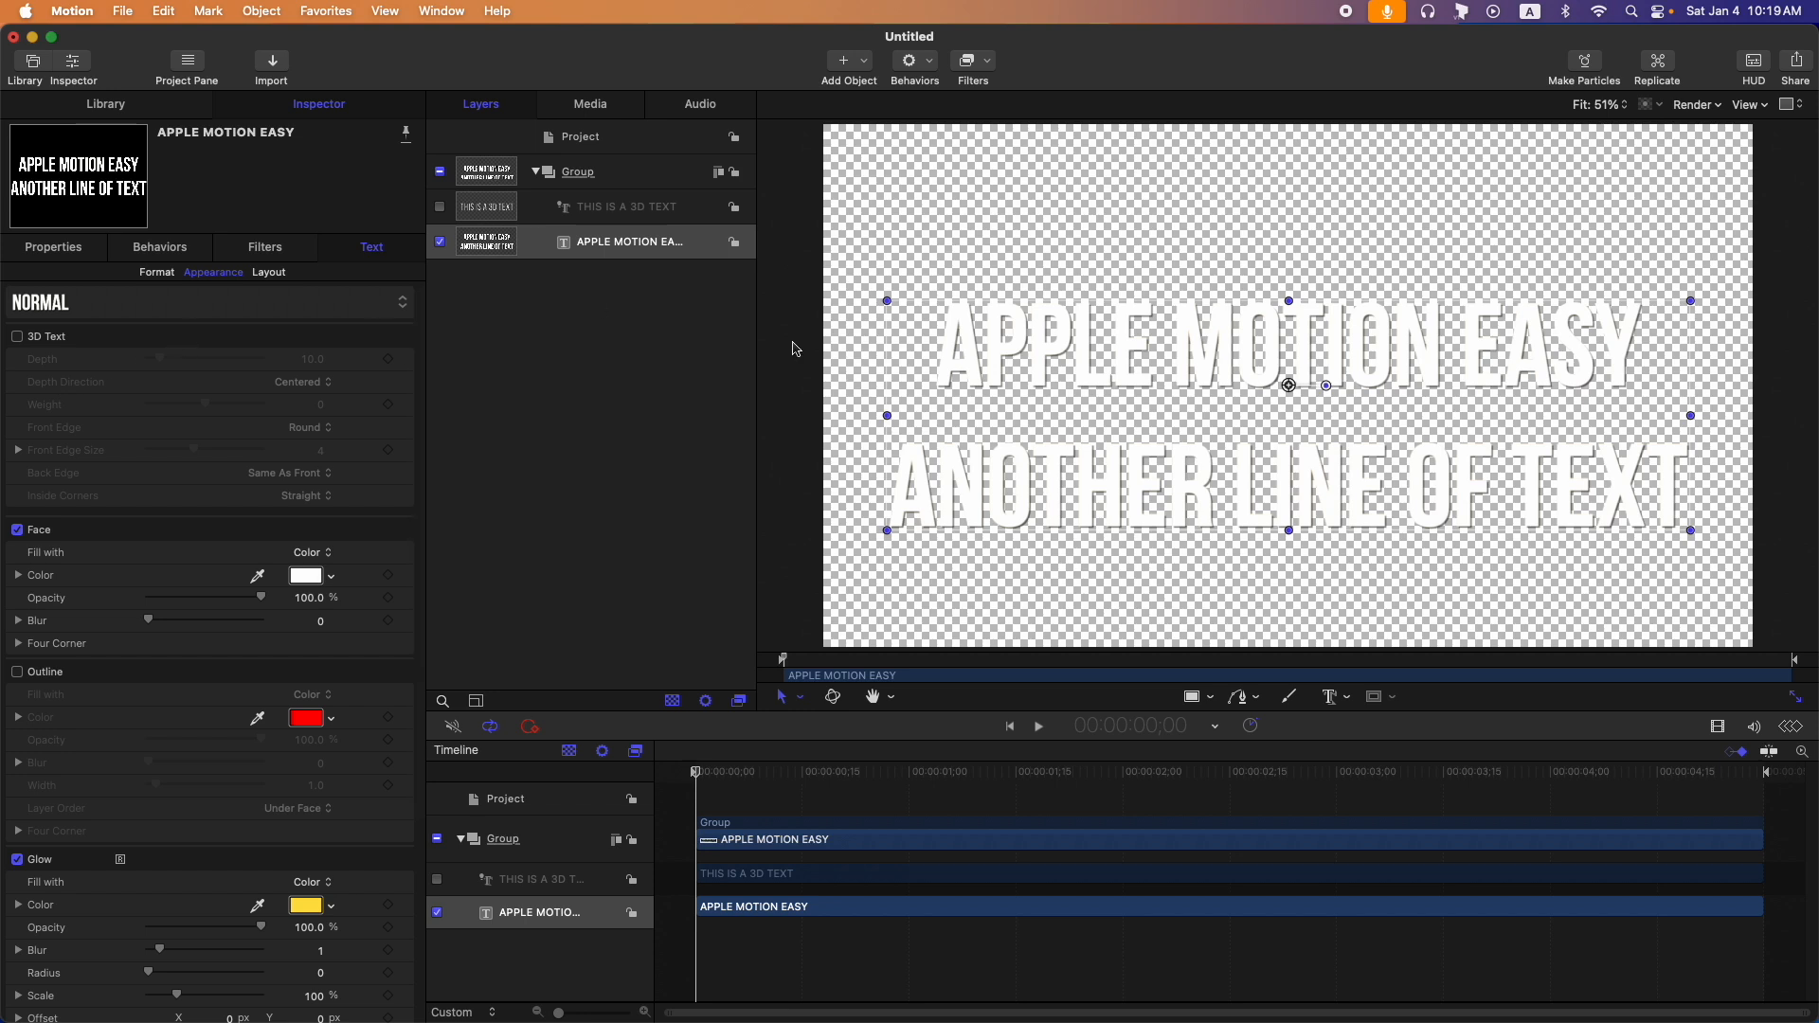
left_click(18, 338)
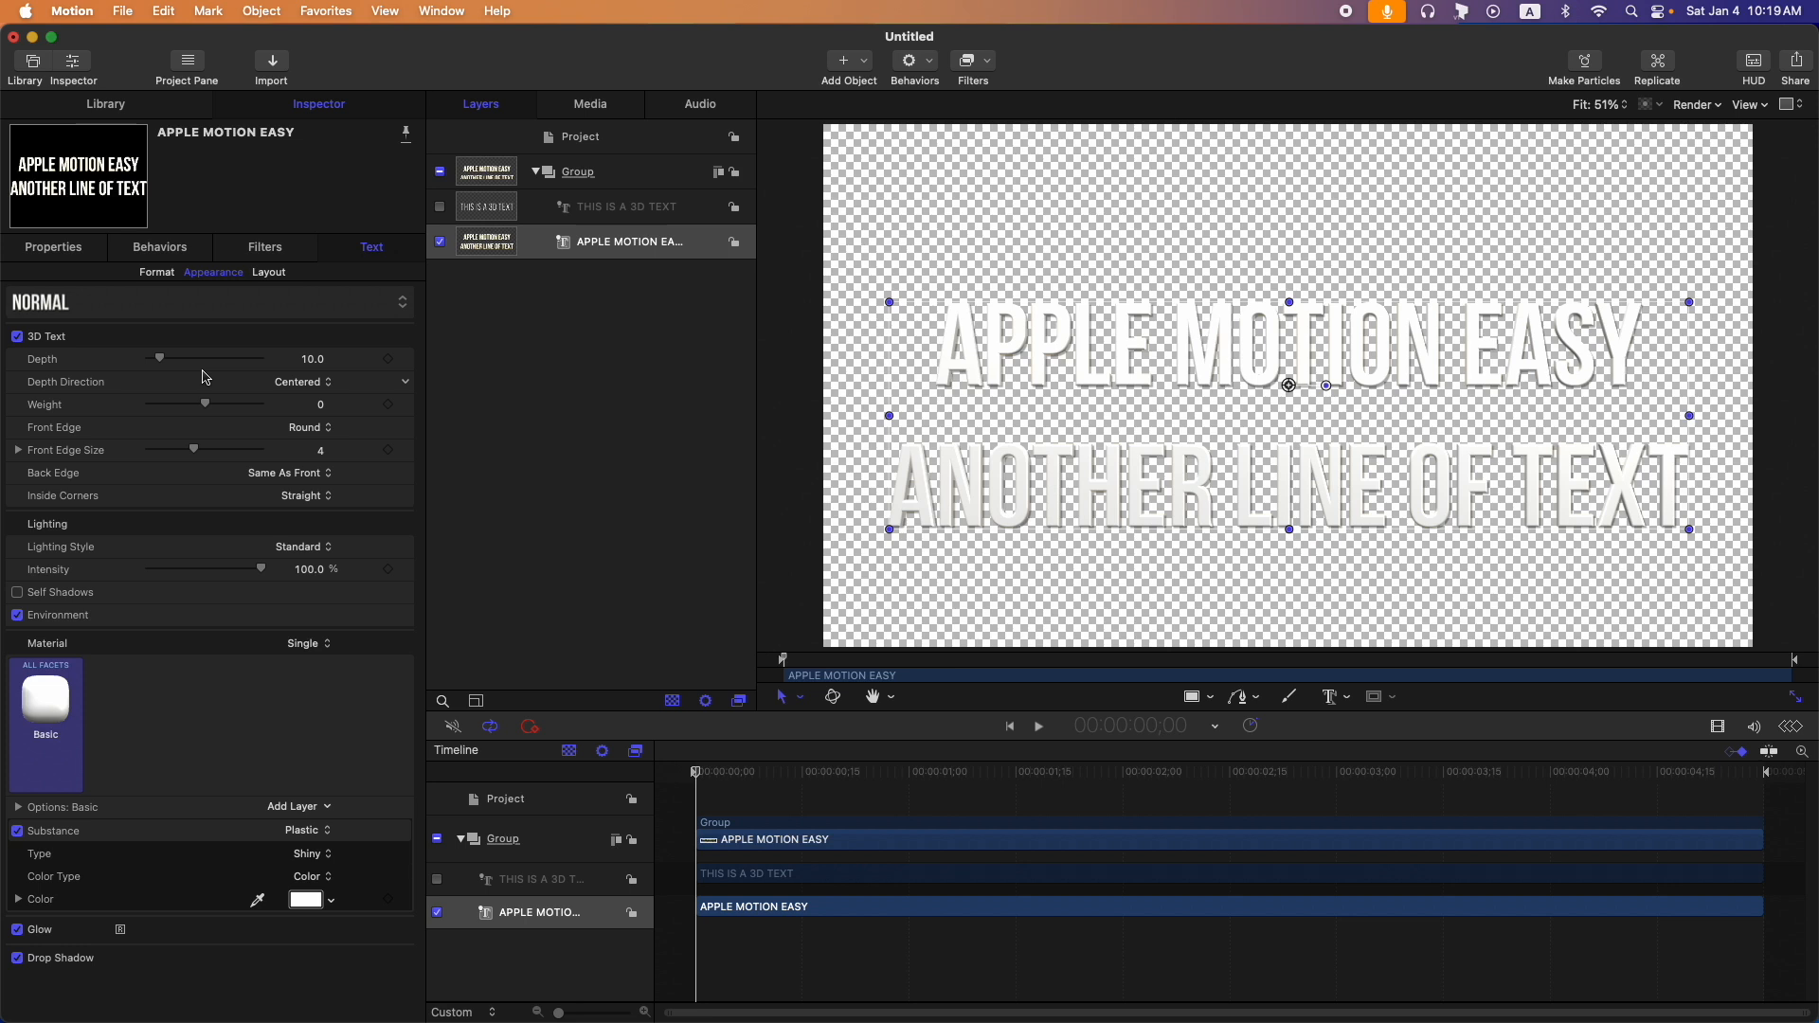
left_click(17, 336)
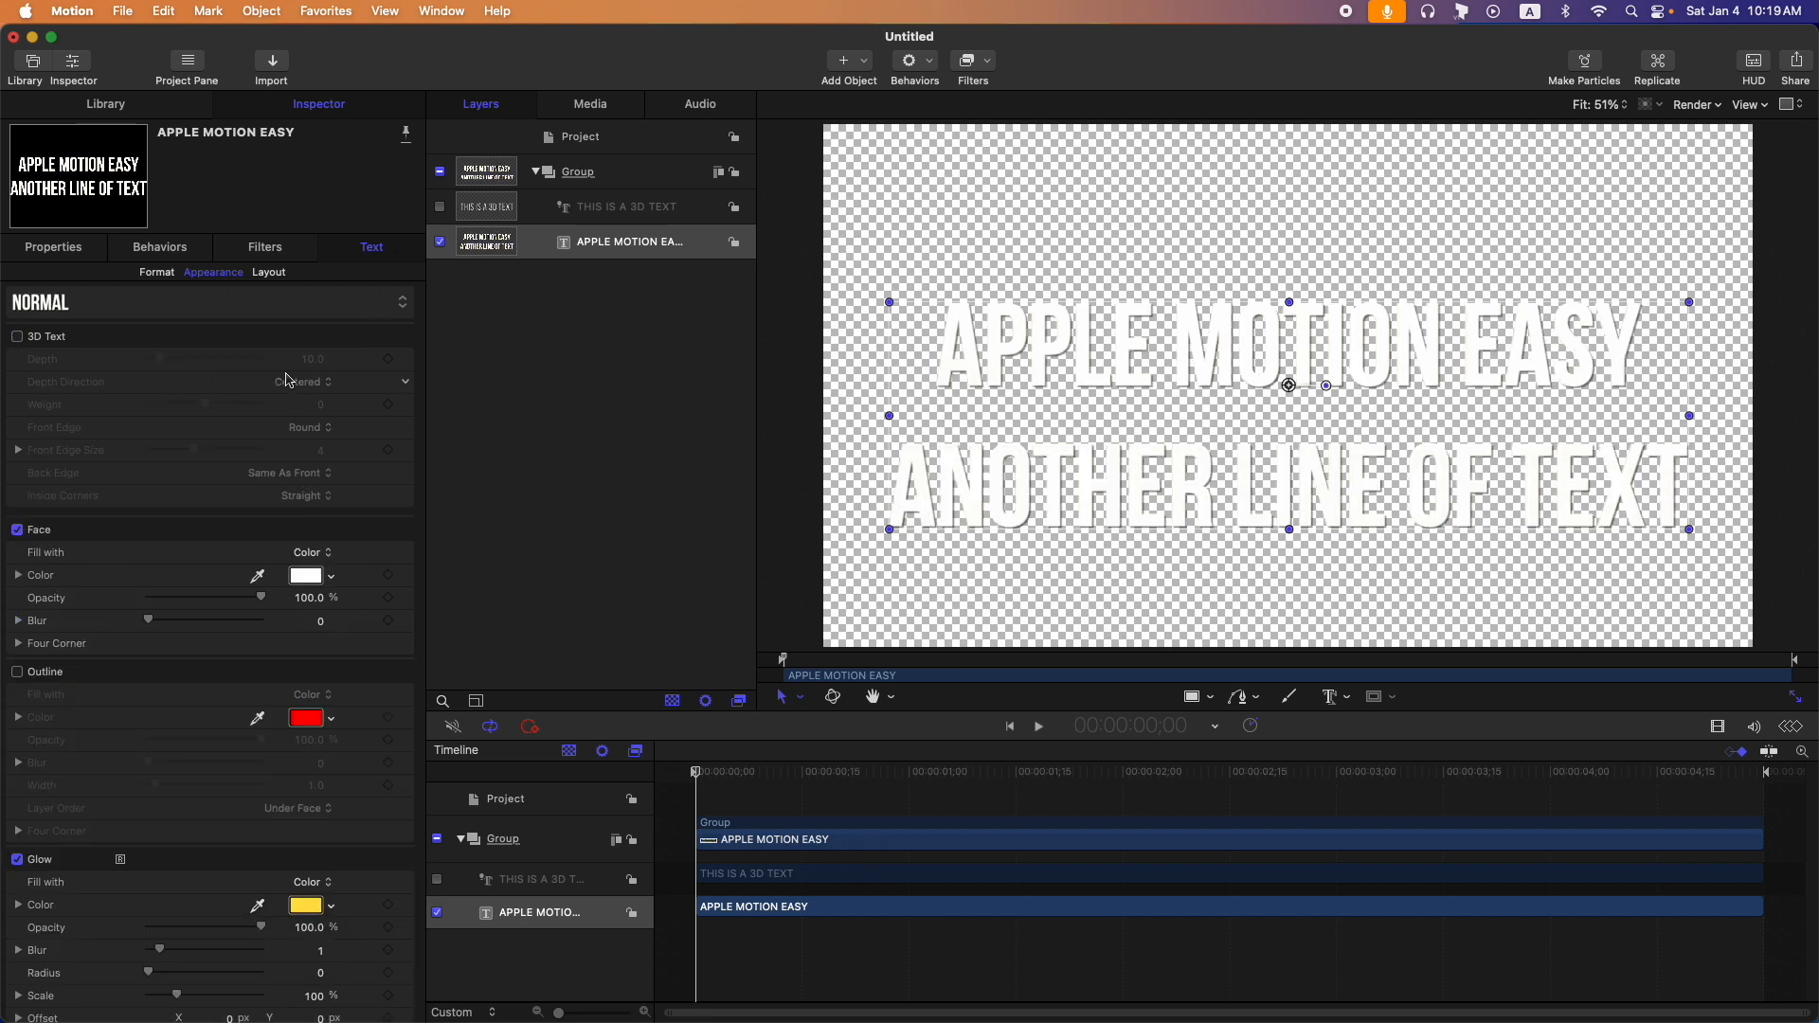
key("shift+c")
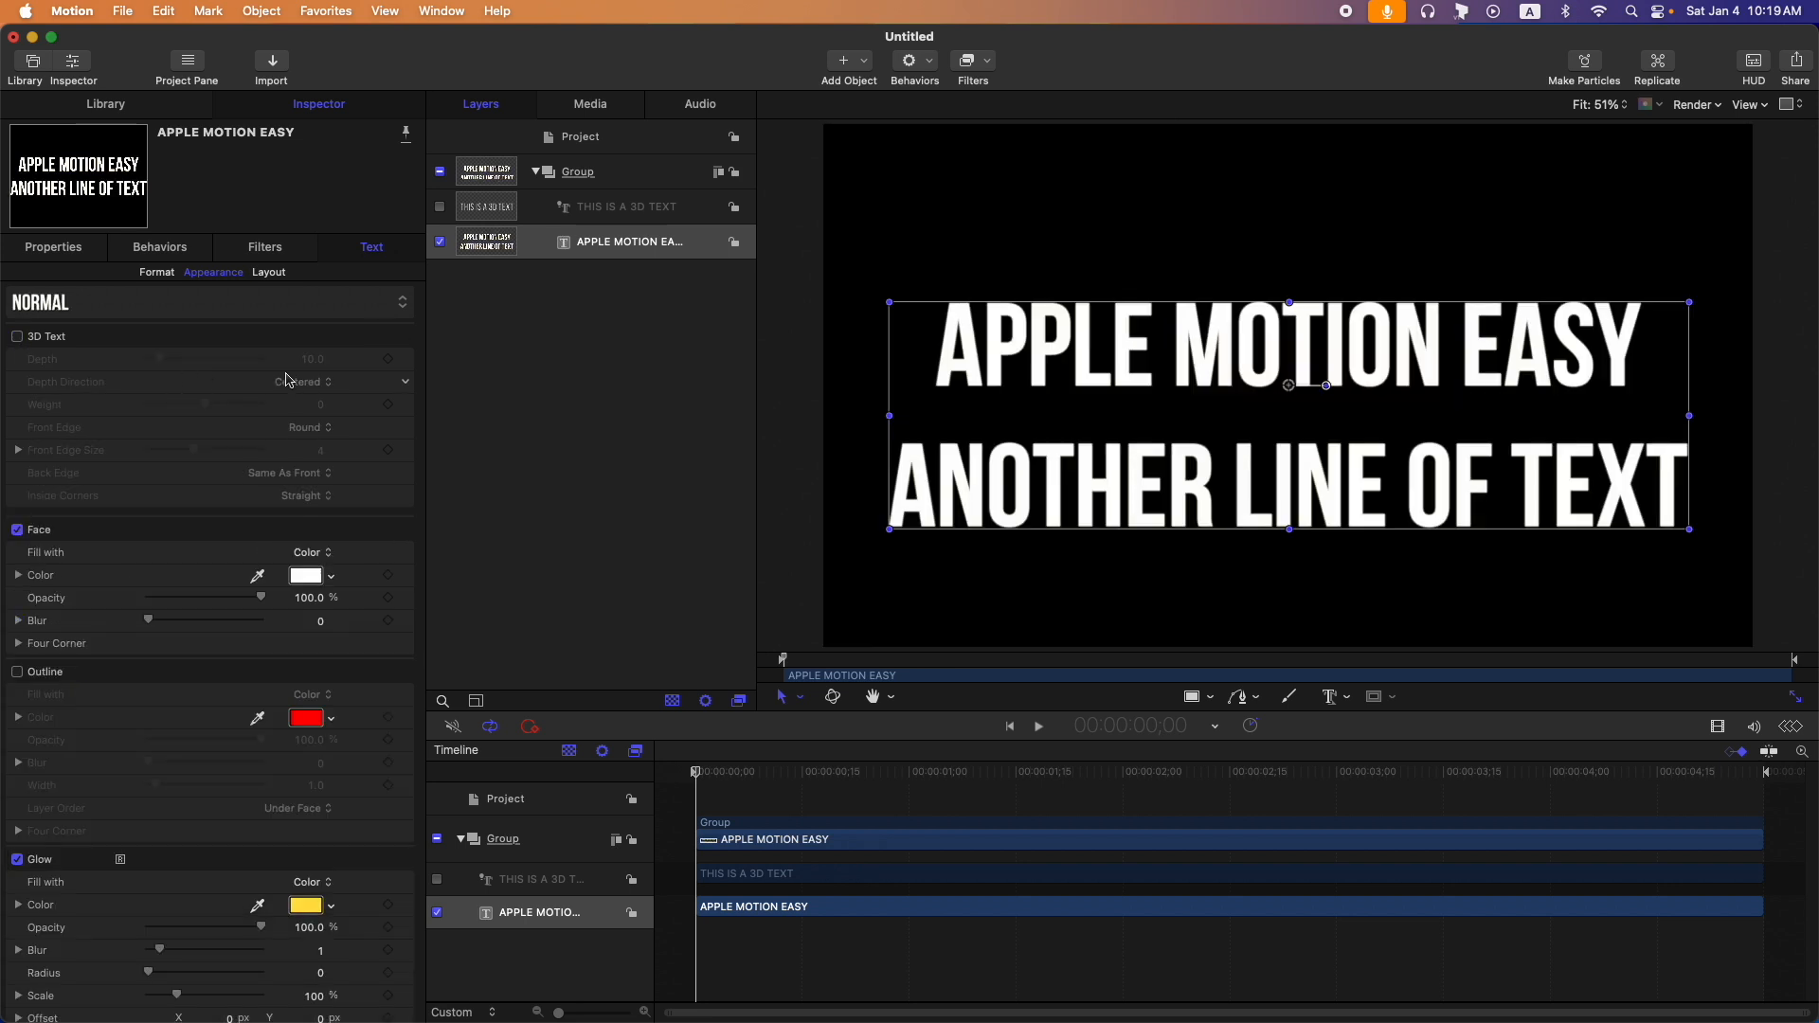
In the title's layout settings, try the Paragraph and Path layout methods and return to Type.
left_click(270, 273)
mouse_move(276, 301)
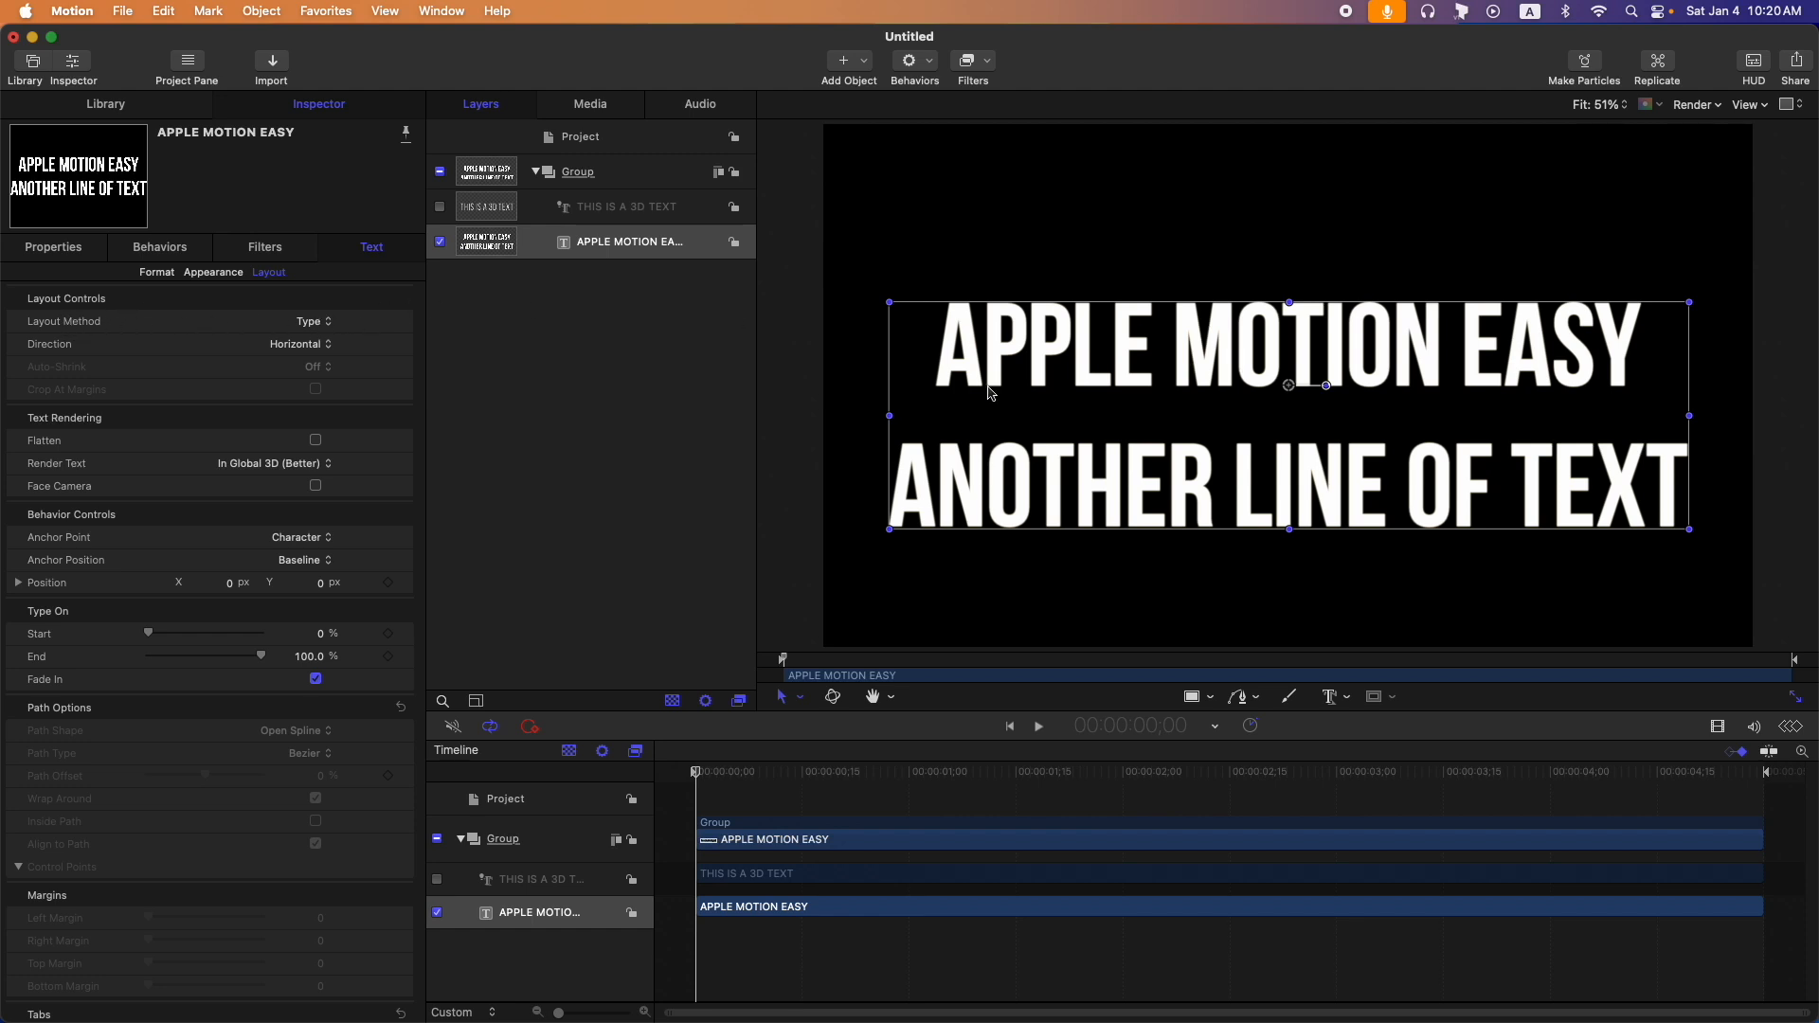
left_click(314, 323)
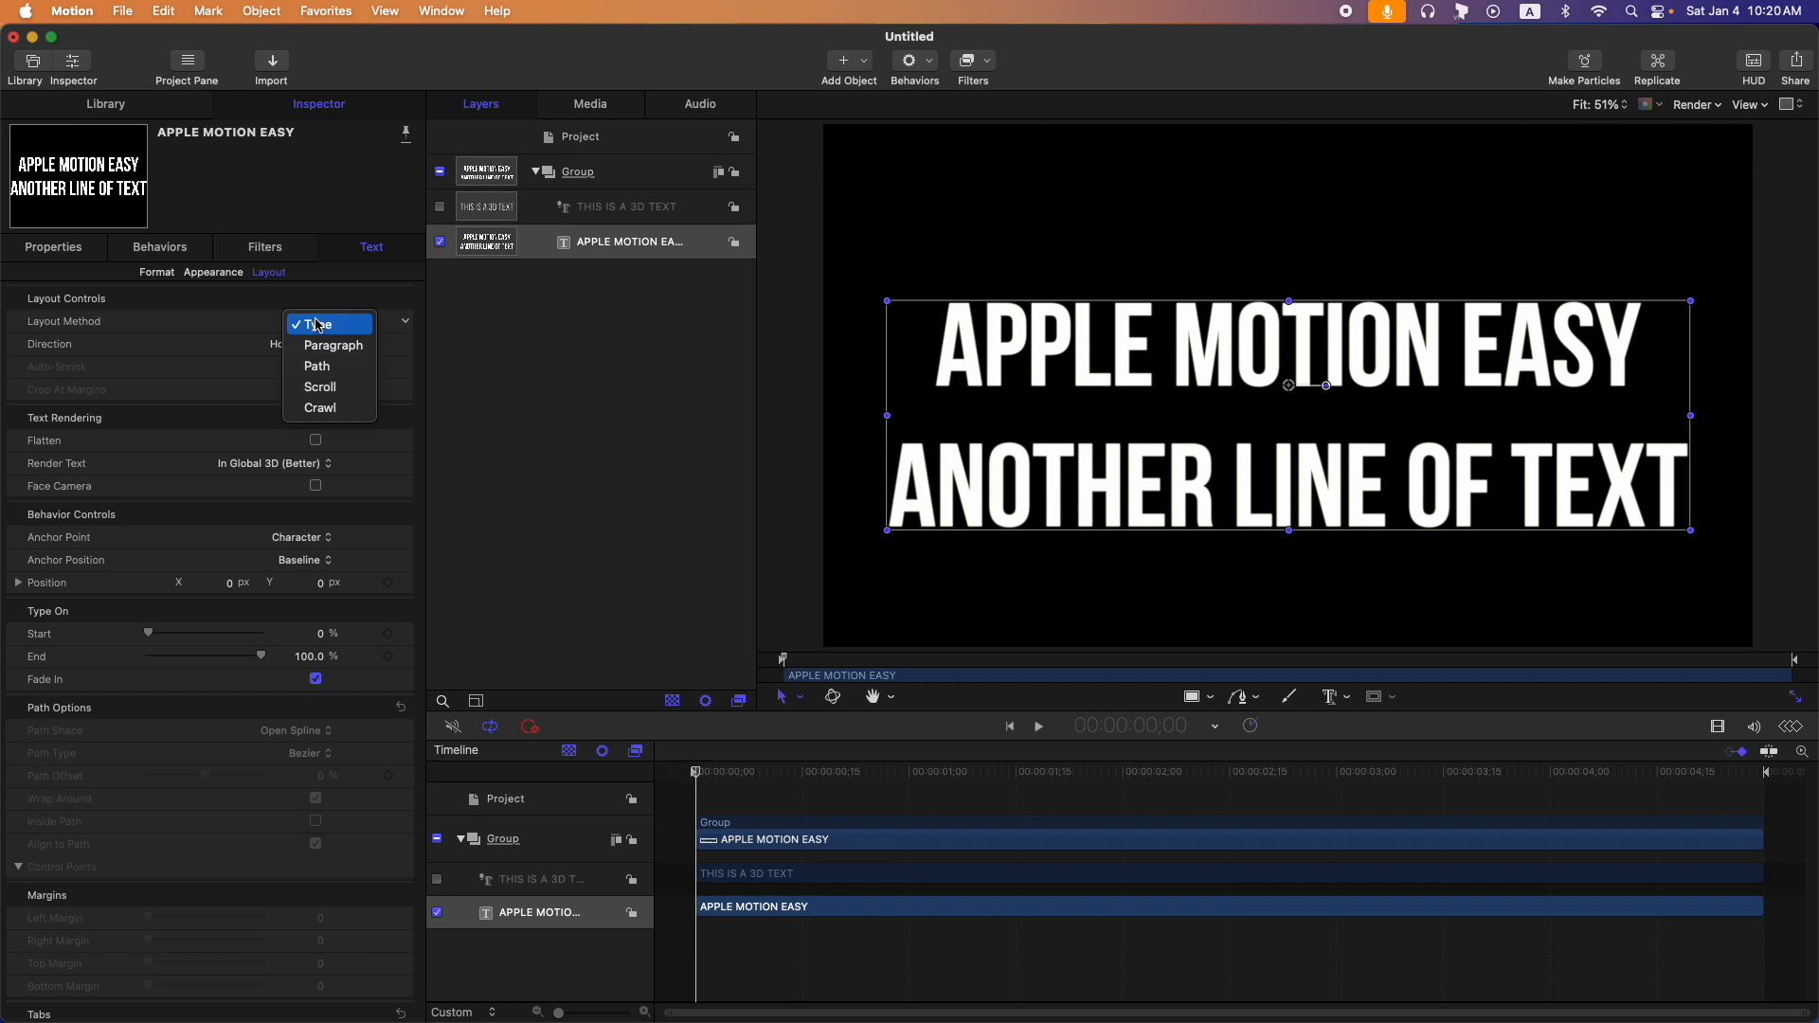
left_click(332, 345)
left_click(303, 323)
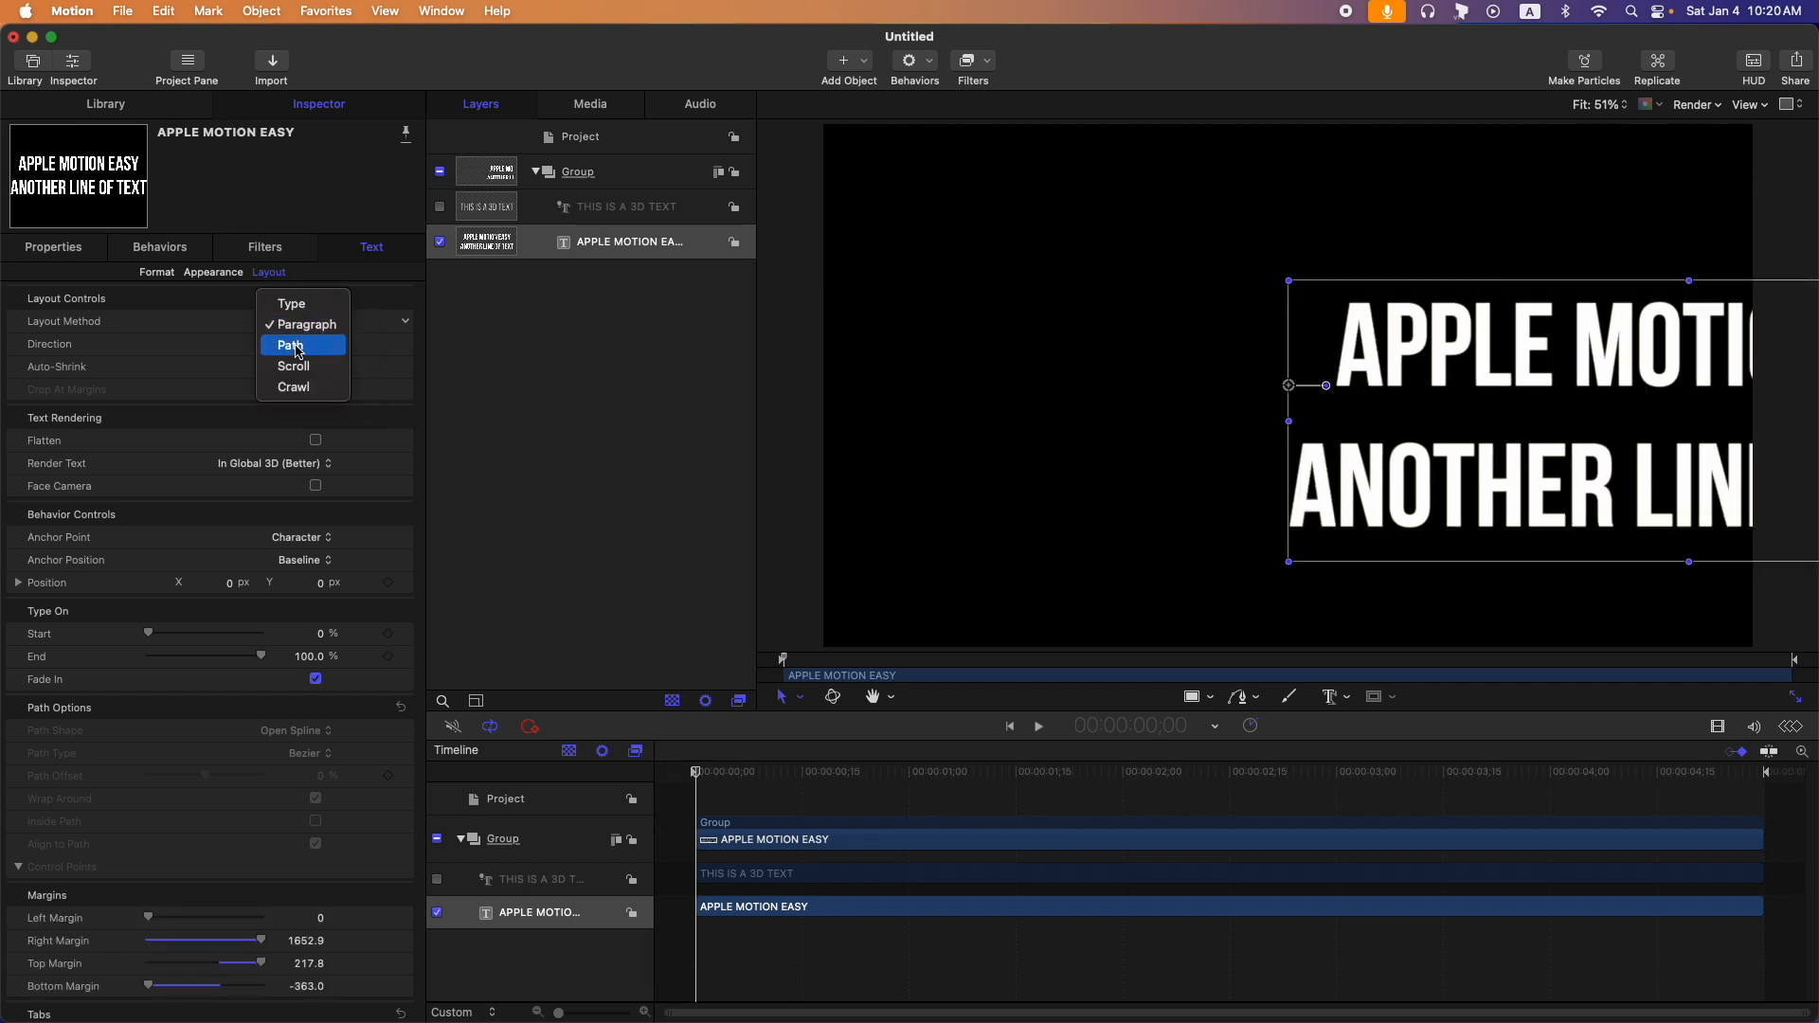
left_click(314, 347)
left_click(317, 322)
left_click(505, 338)
left_click(311, 324)
left_click(321, 282)
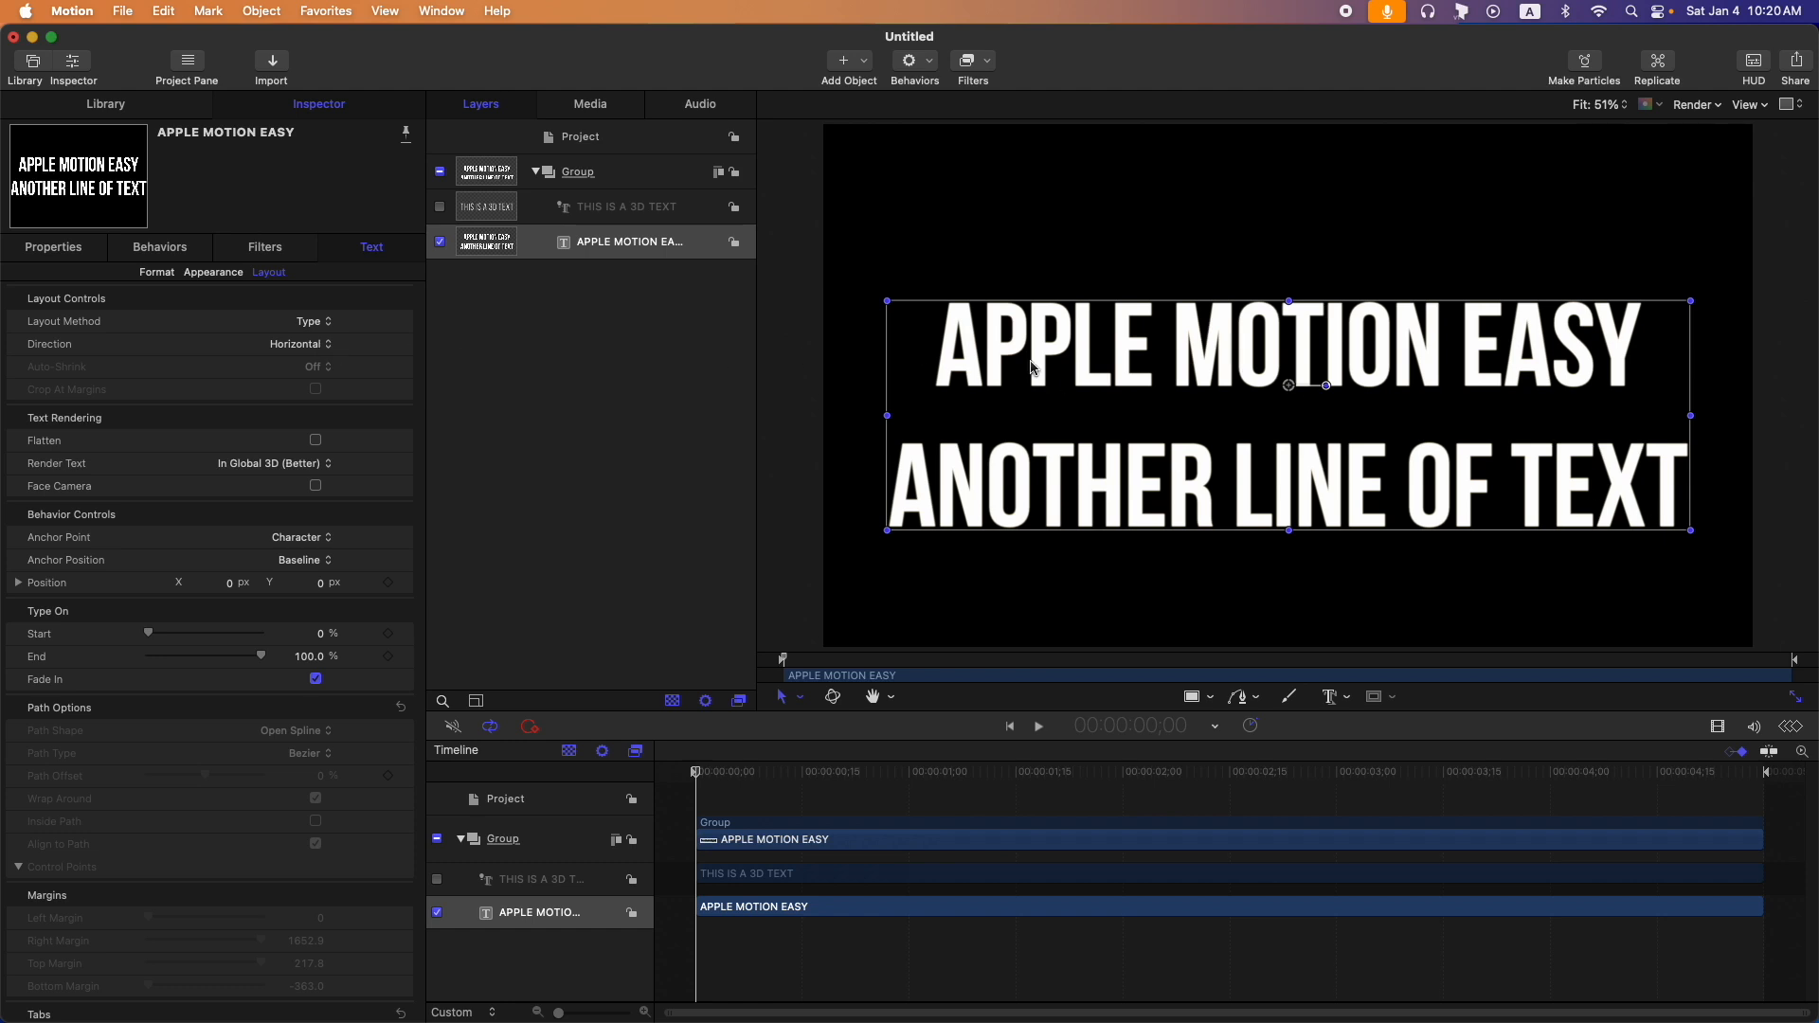
Test the Vertical text direction on the title and set it back to Horizontal.
left_click(334, 347)
left_click(327, 370)
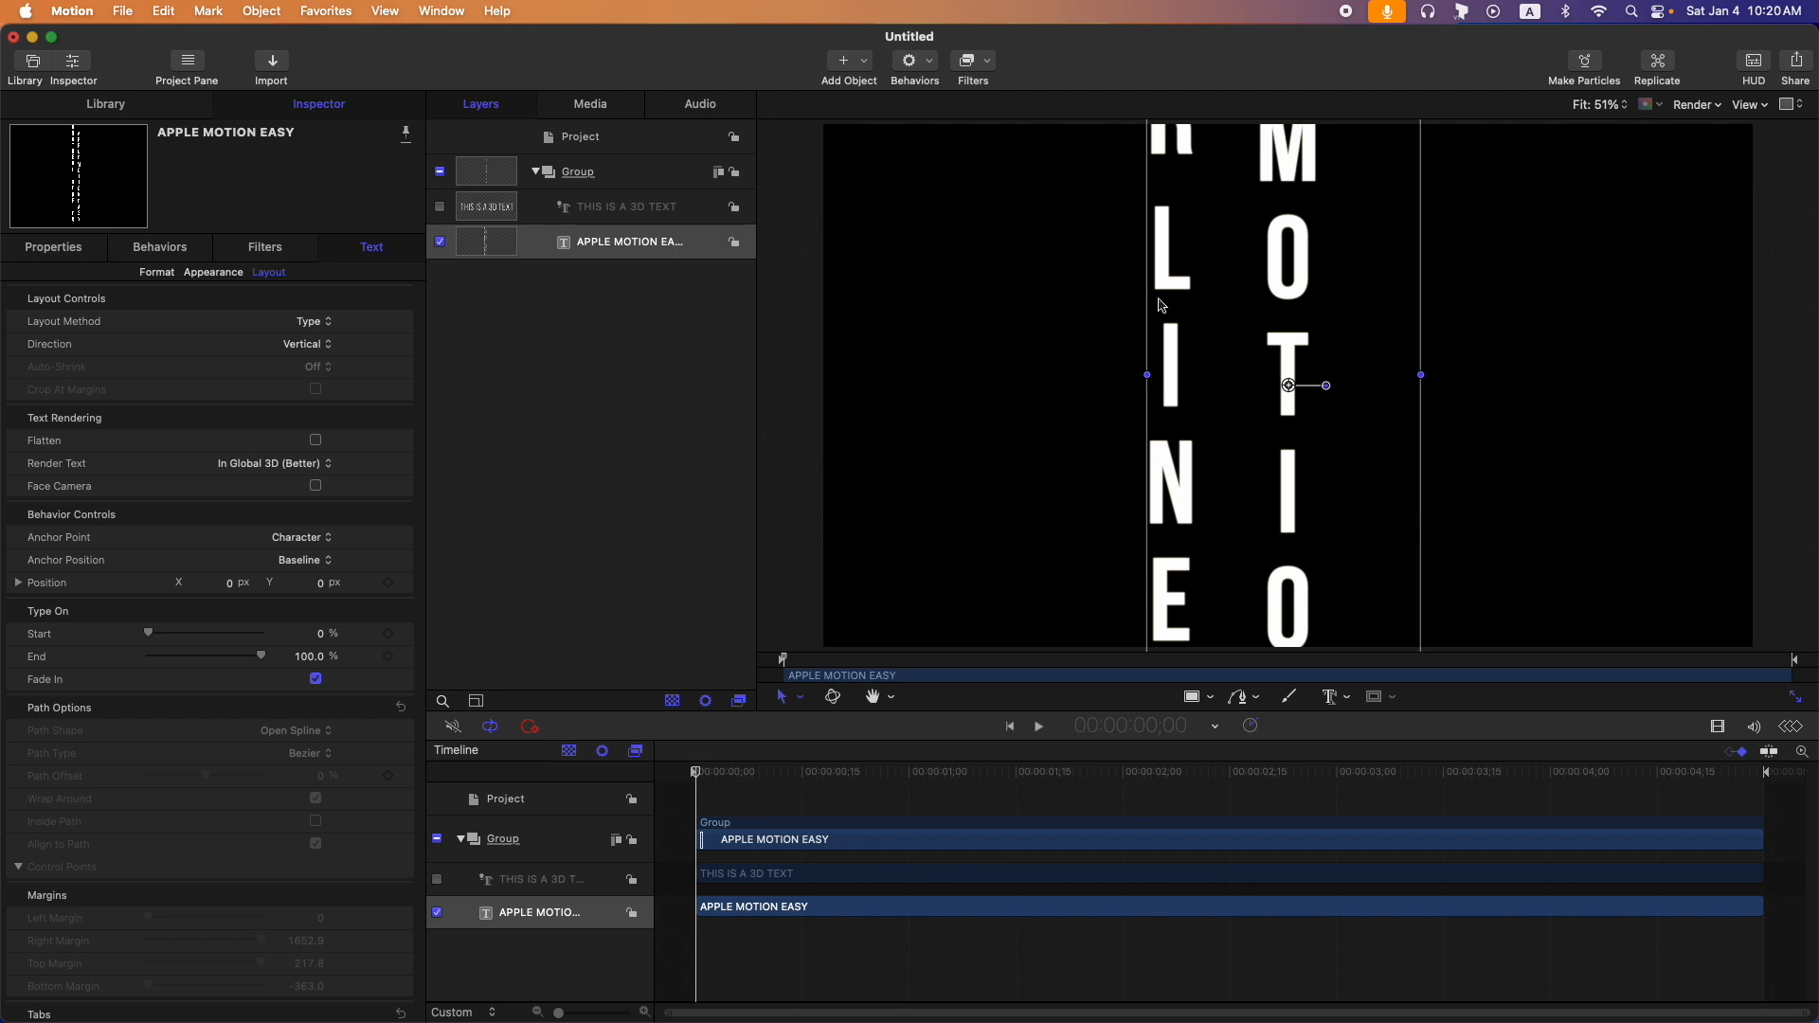
left_click(327, 346)
left_click(333, 332)
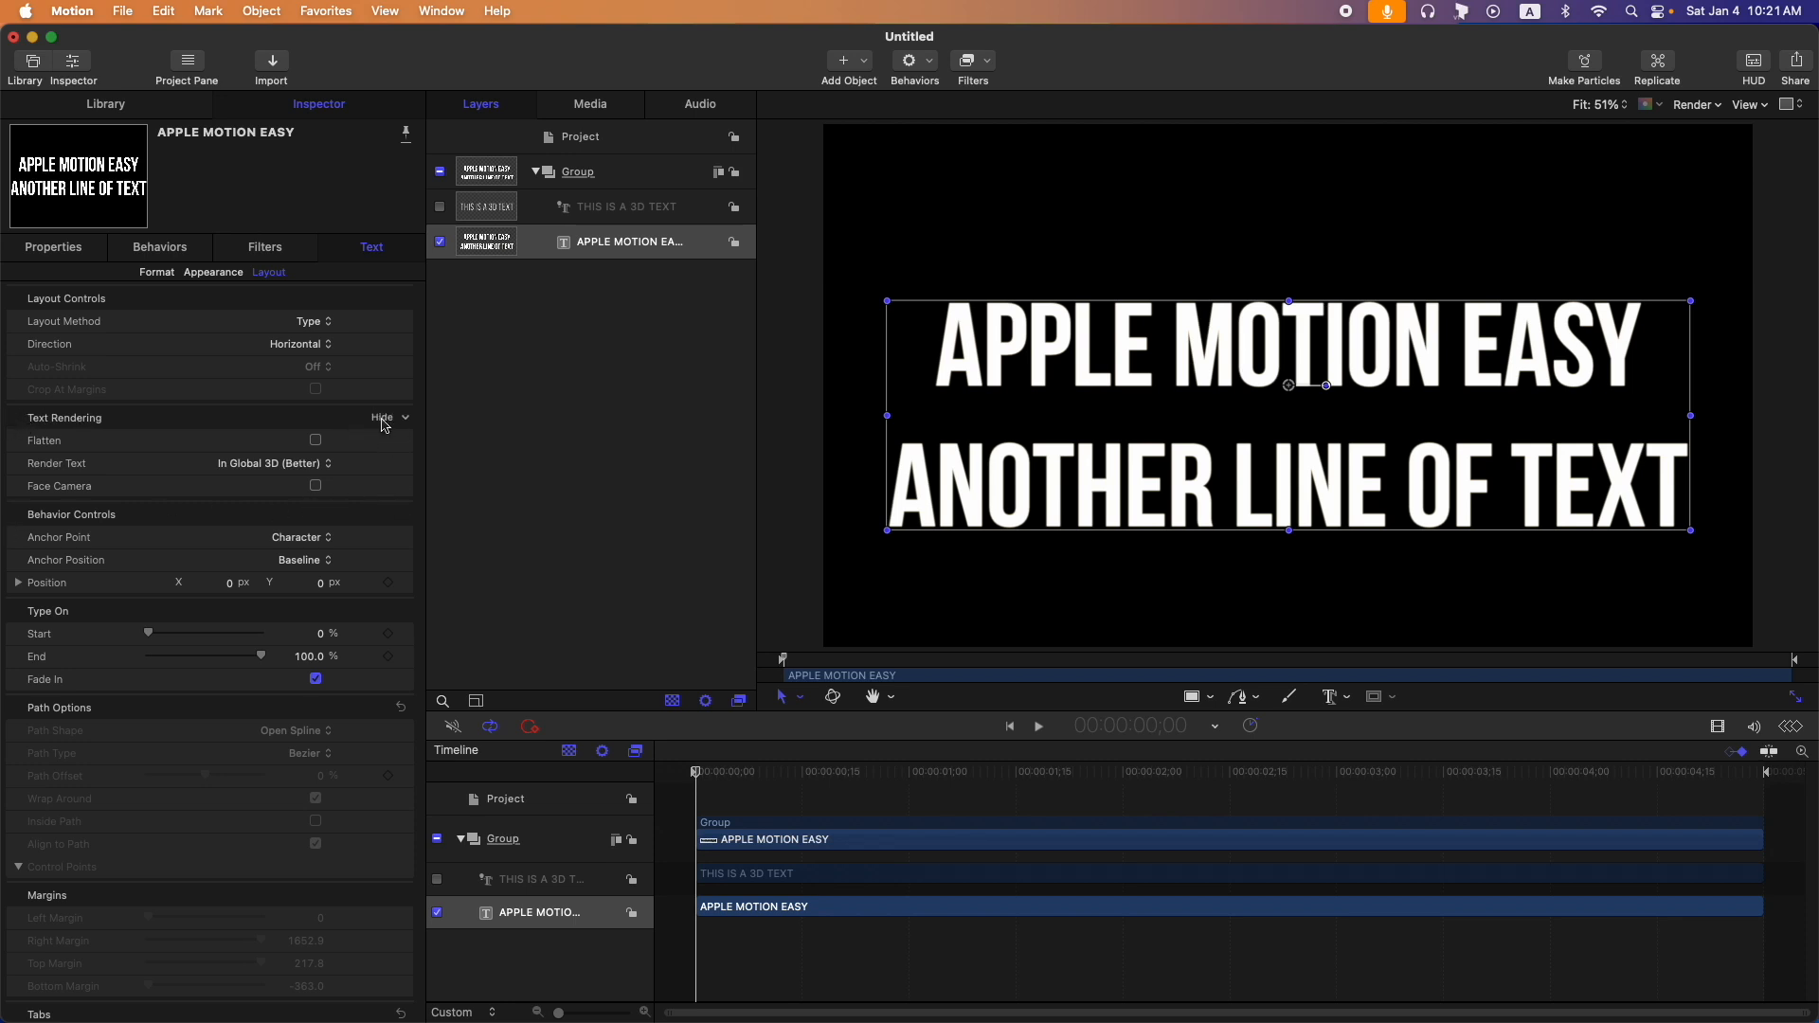
Collapse the Text Rendering settings, test Type On with End at 0%, restore it to 100%, and try the Start value.
left_click(383, 420)
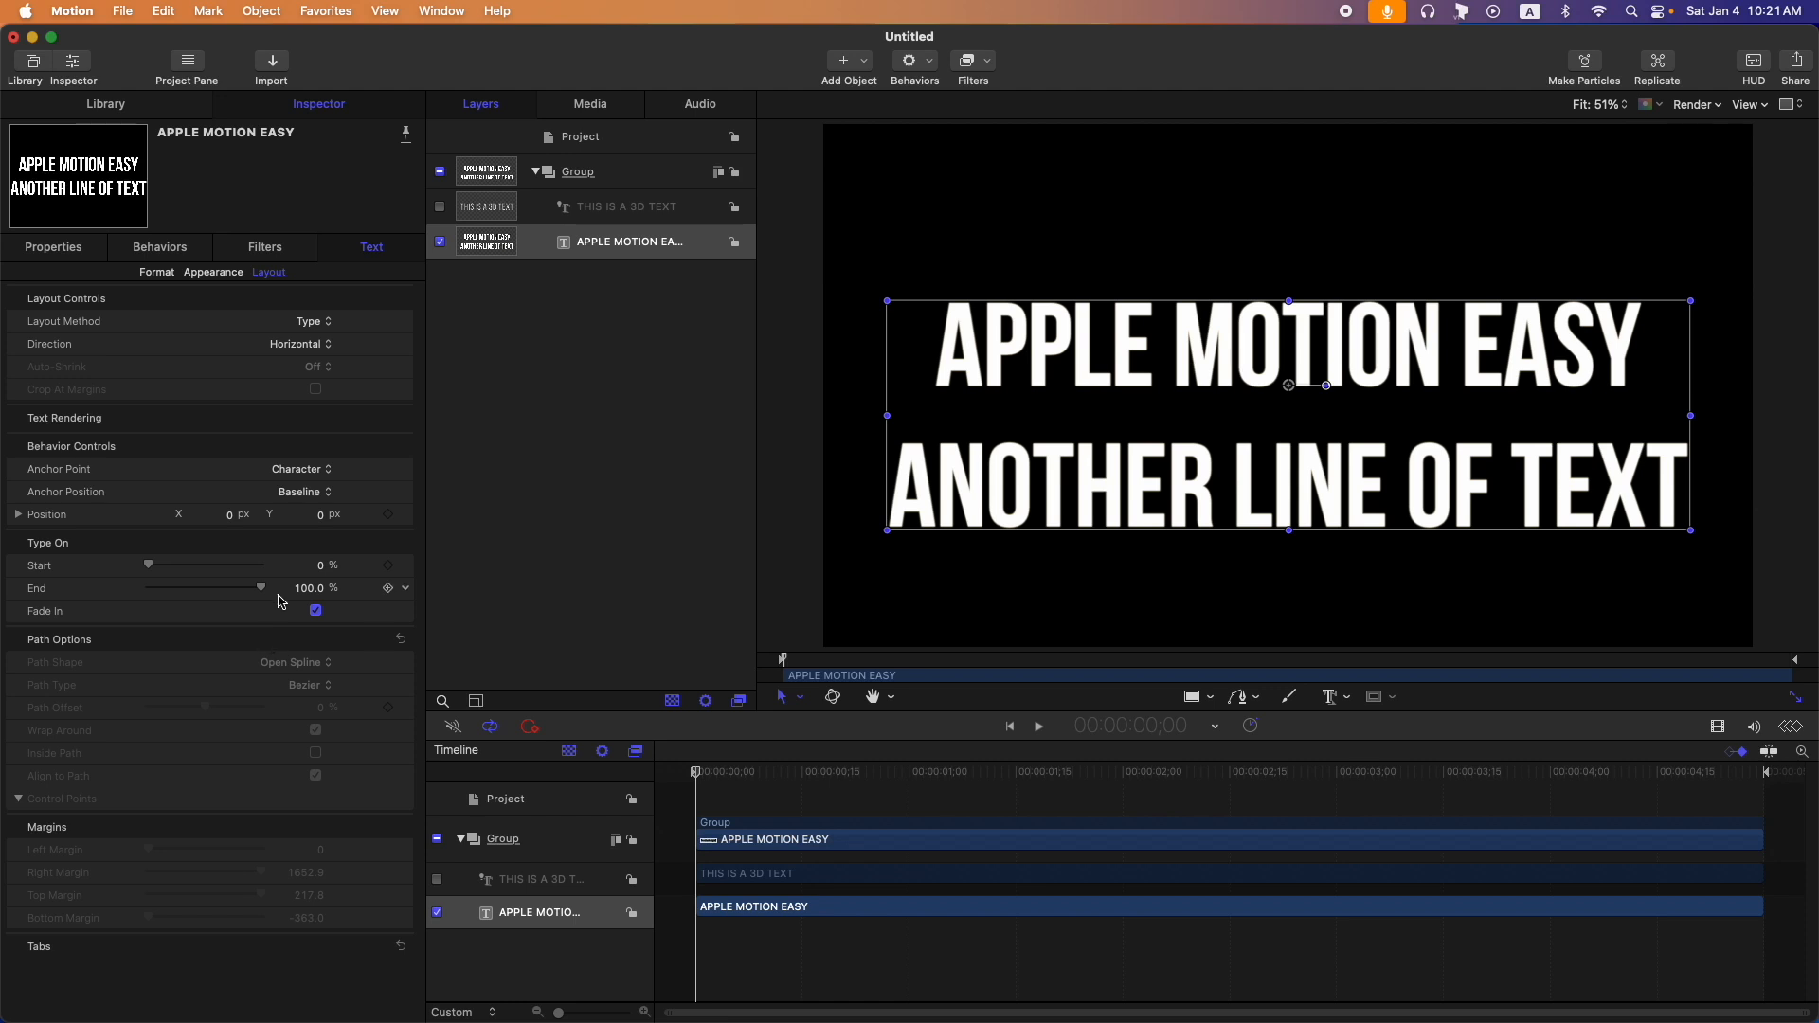
left_click_drag(261, 588, 151, 595)
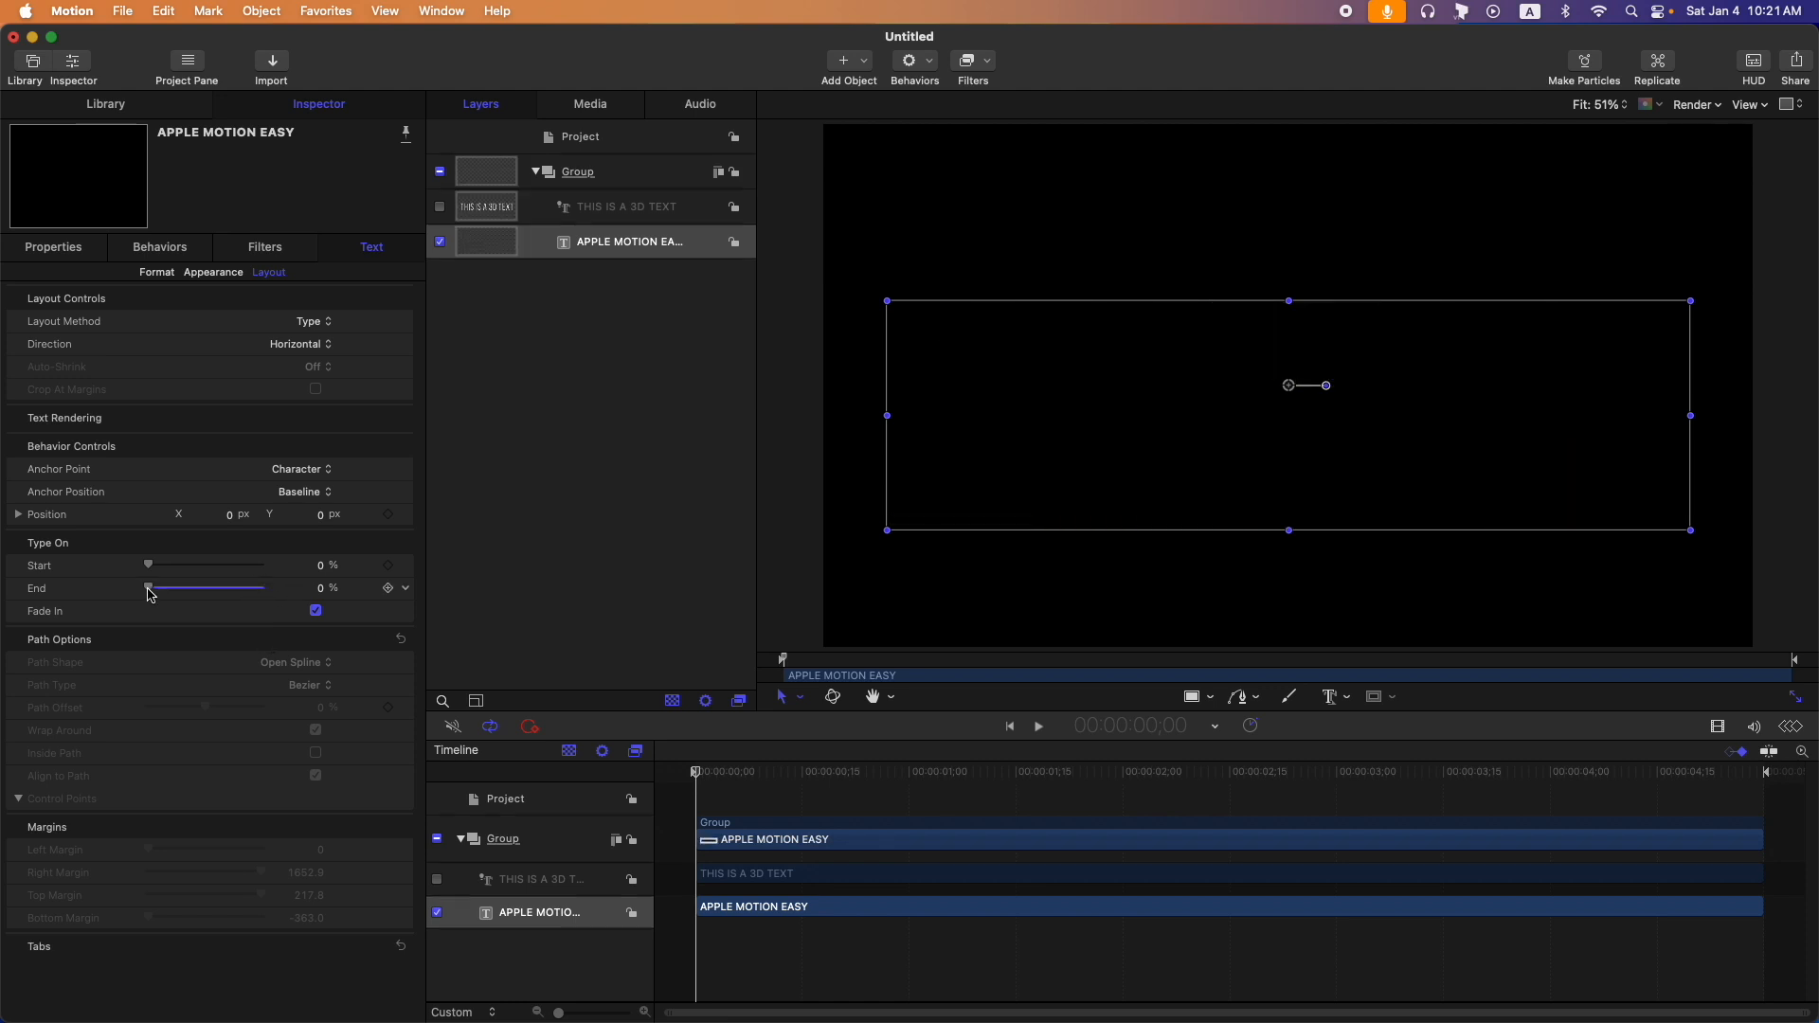
left_click_drag(149, 594, 270, 584)
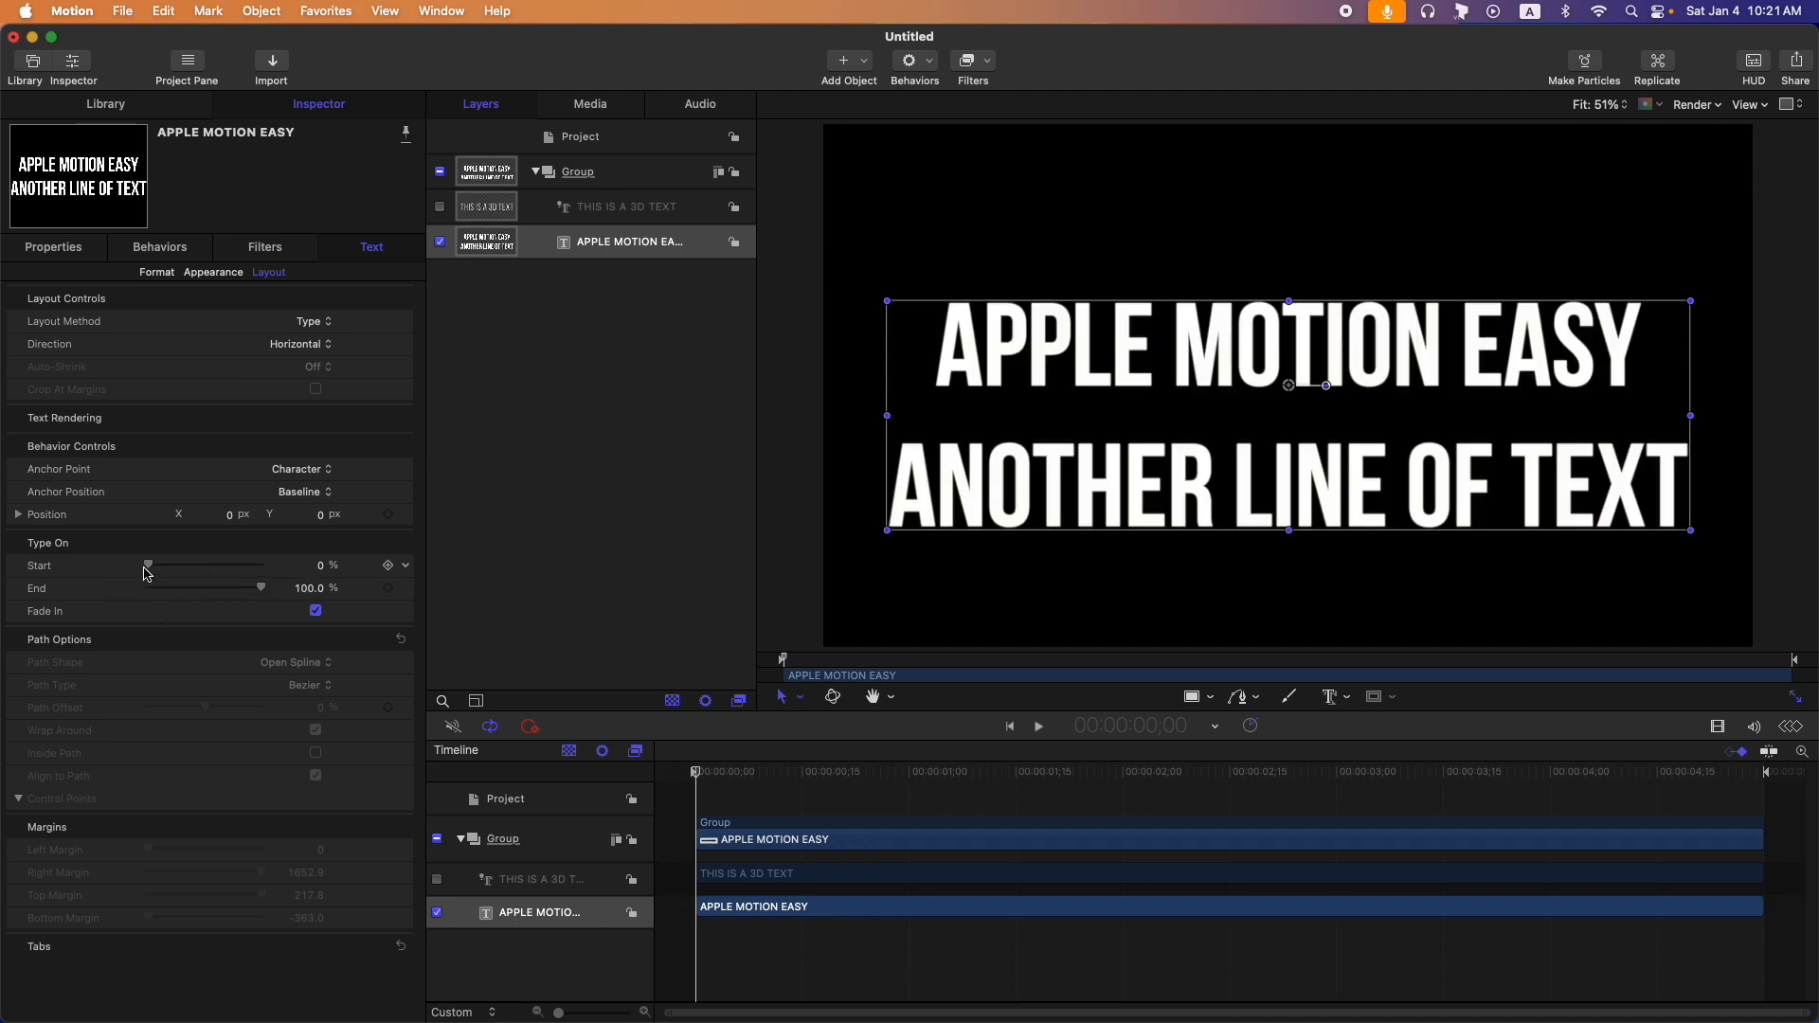
mouse_move(149, 569)
left_mouse_down()
mouse_move(279, 570)
mouse_move(142, 580)
left_mouse_up()
Hide the APPLE MOTION EASY layer, draw a text box about 1784 by 520 across the upper canvas, and paste the practice paragraph.
left_click(440, 241)
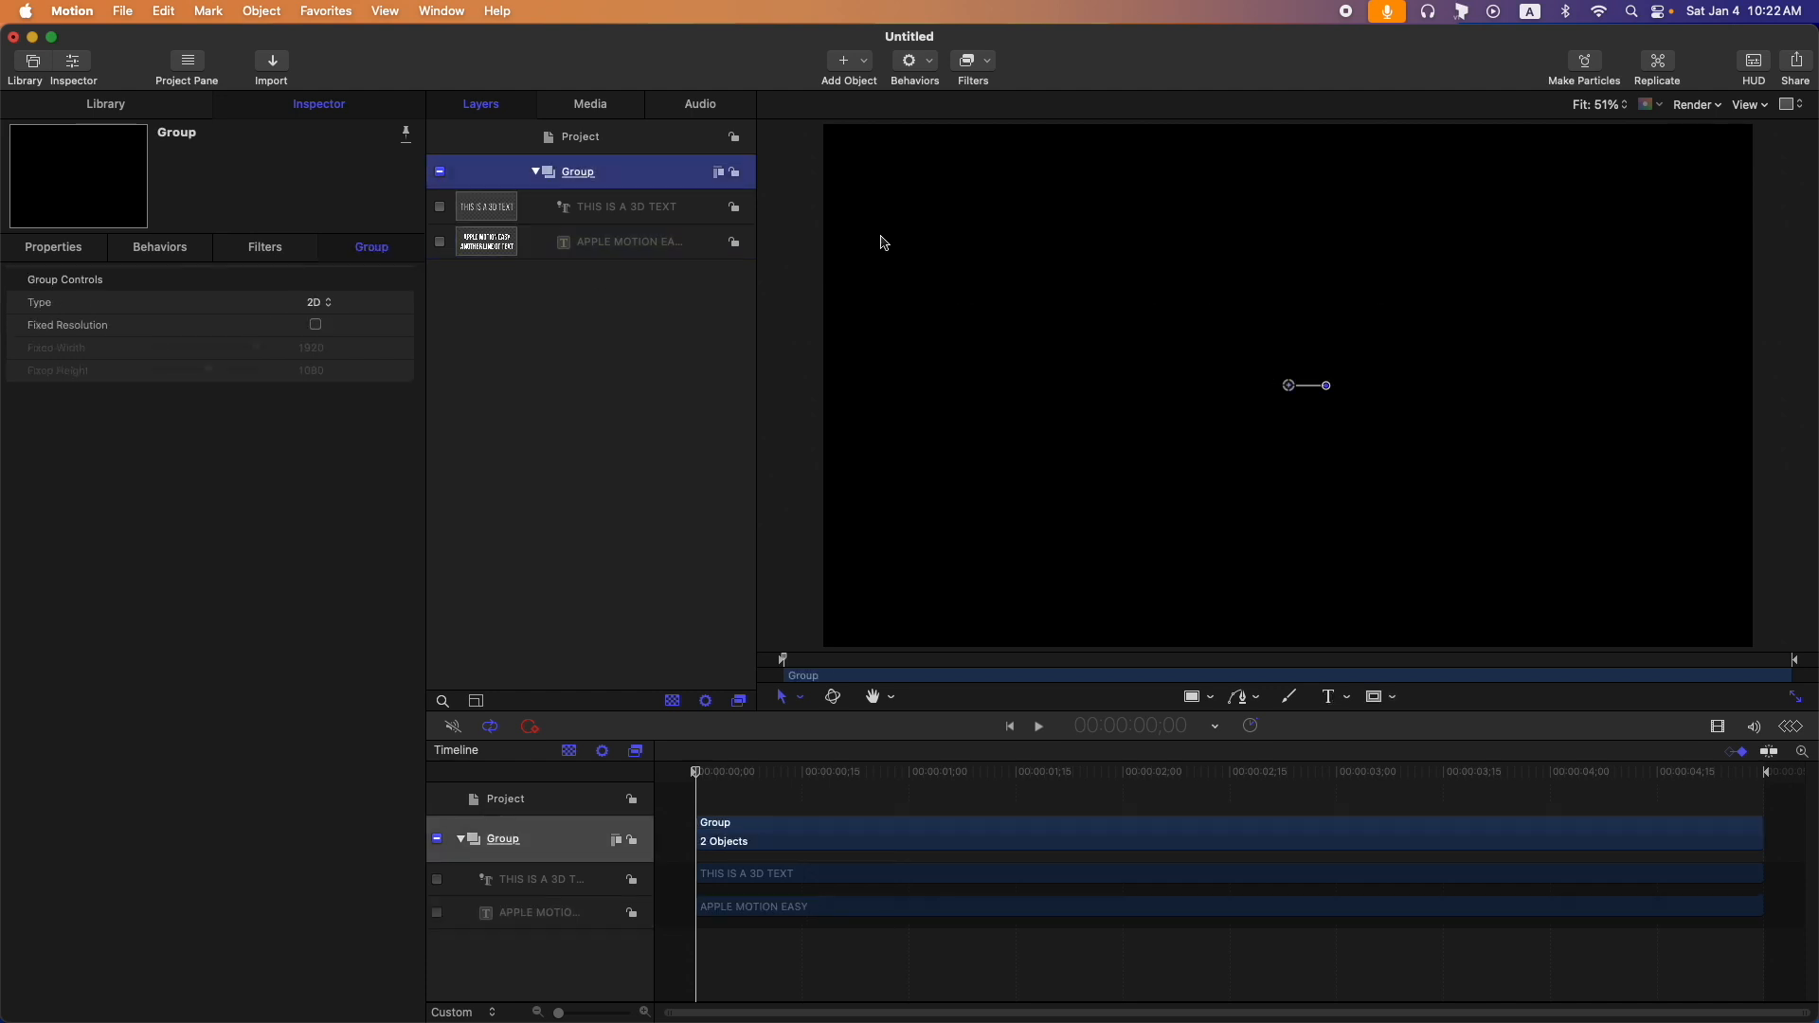
key("t")
left_click_drag(861, 154, 1725, 409)
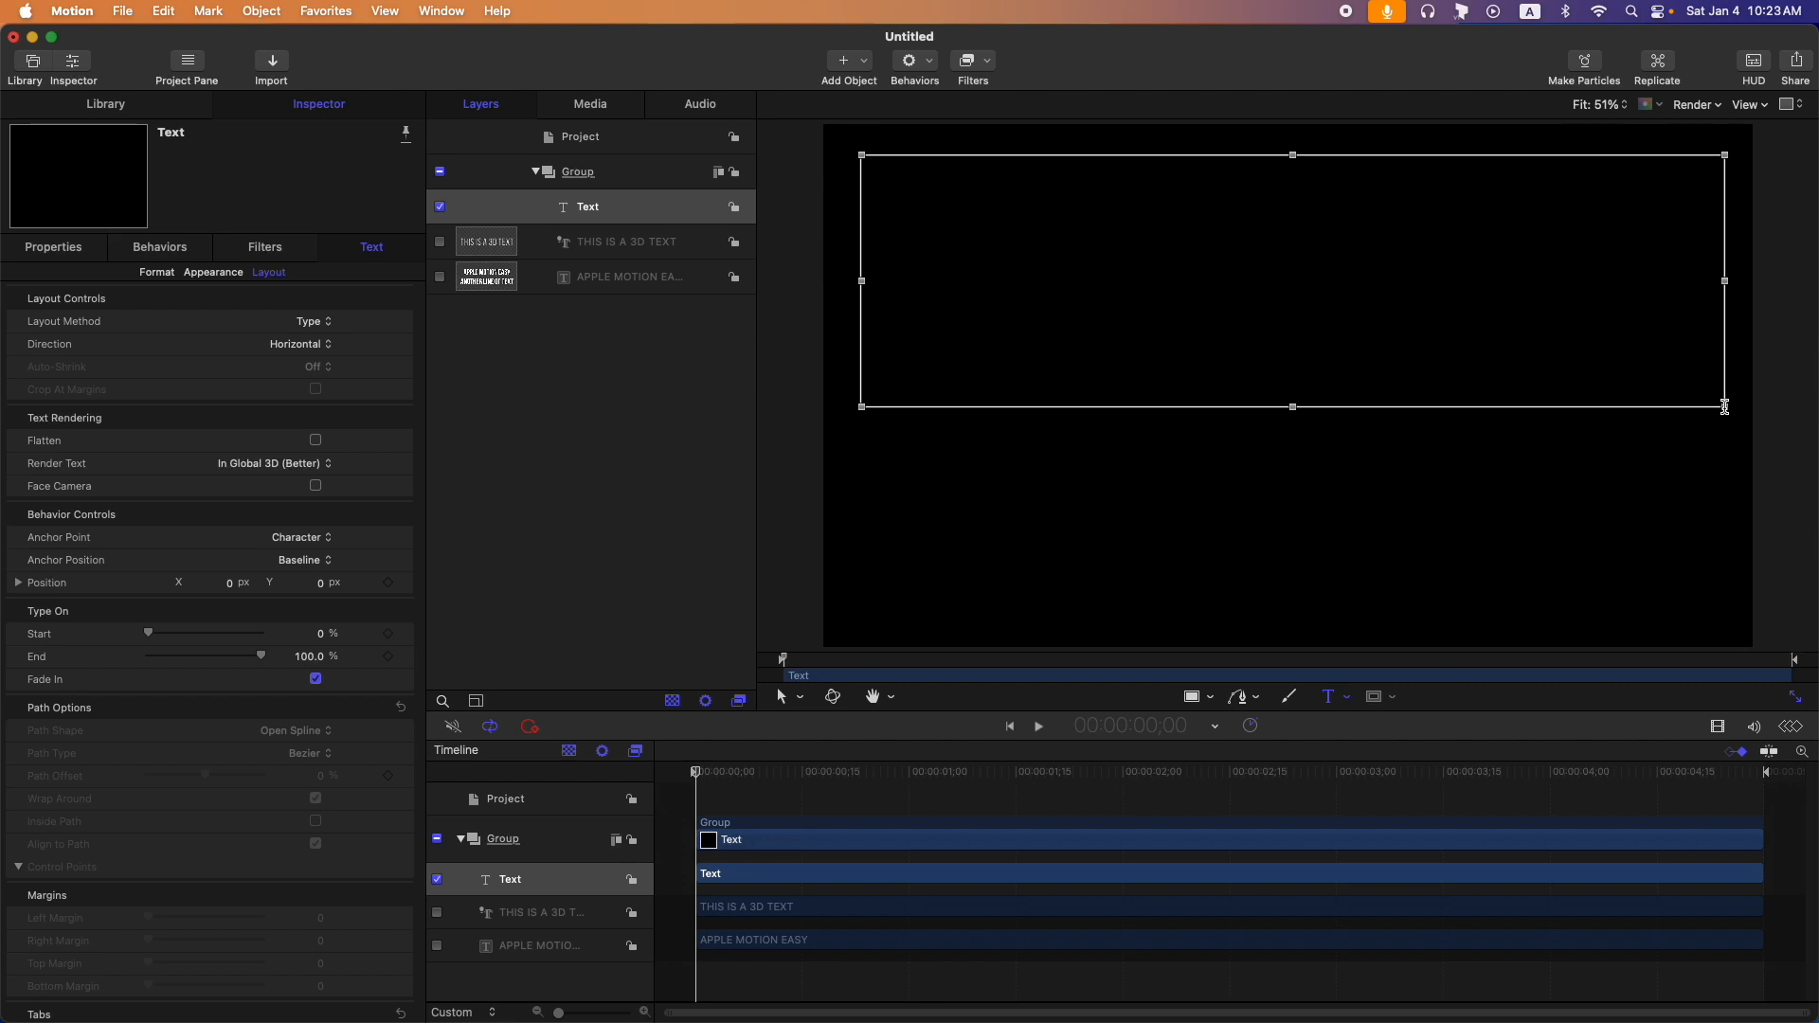
left_click_drag(1725, 408, 1725, 407)
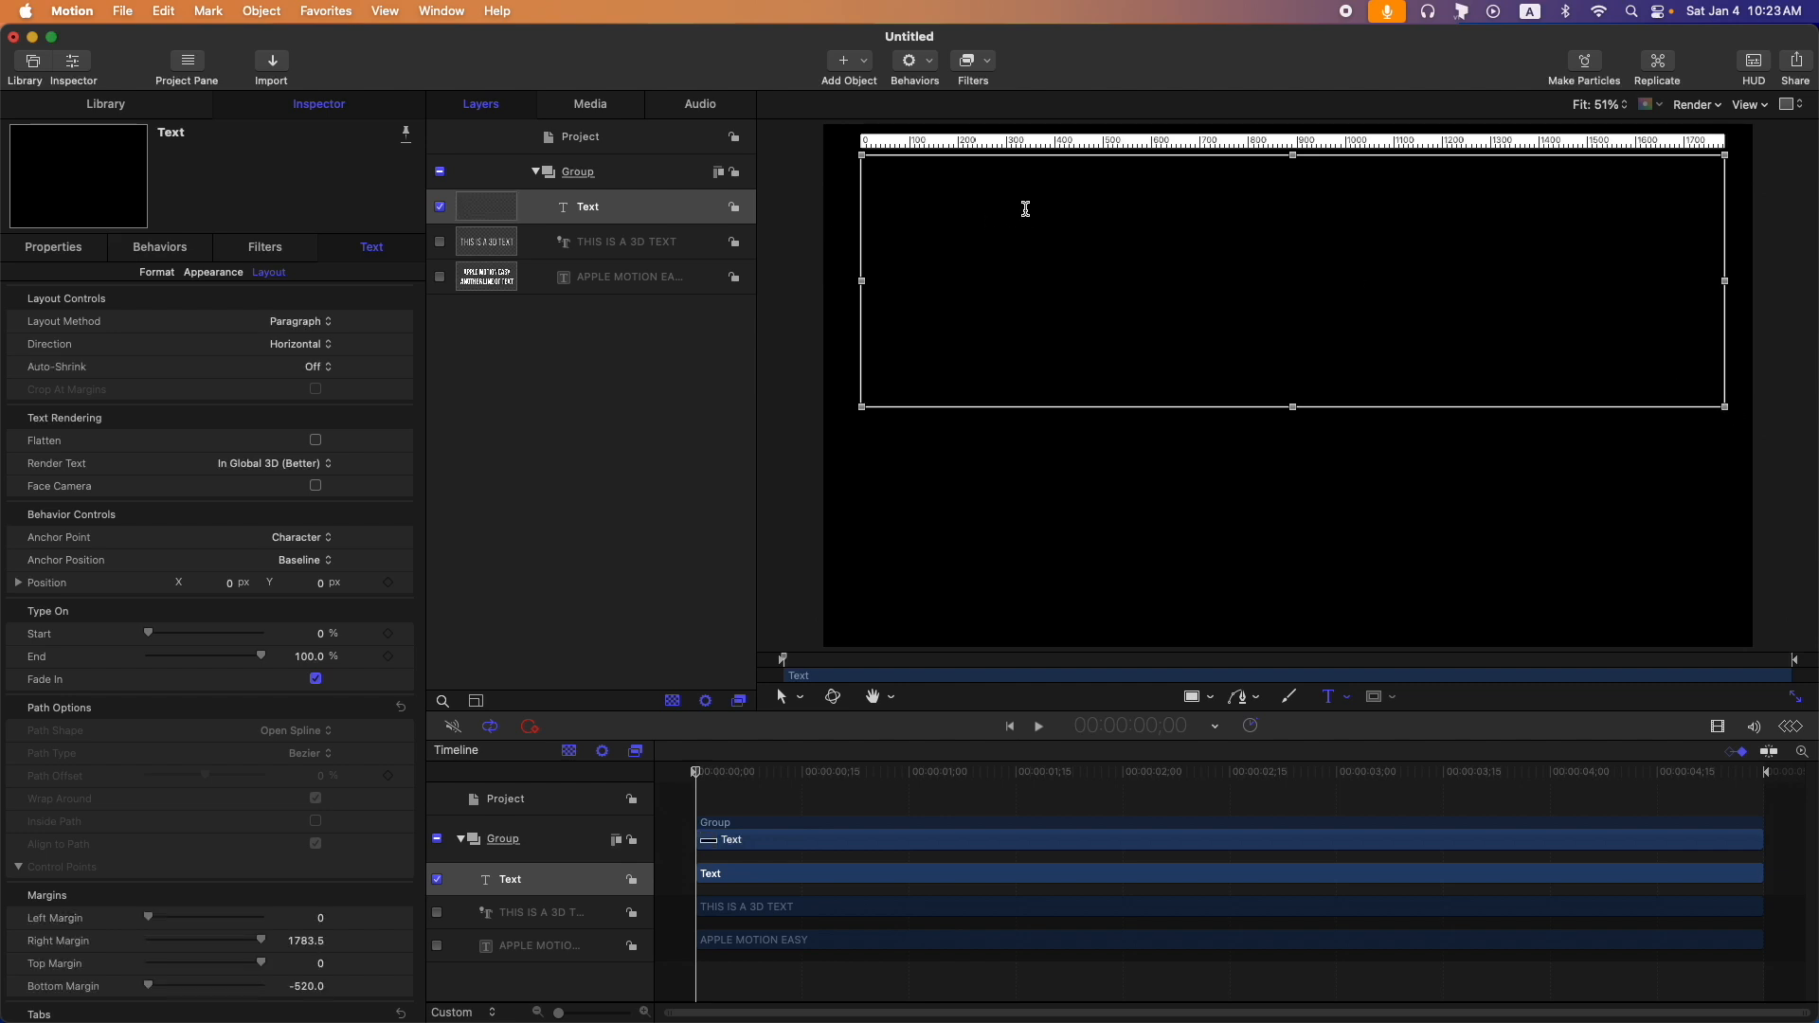
key("super+v")
scroll(327, 817, "down", 3)
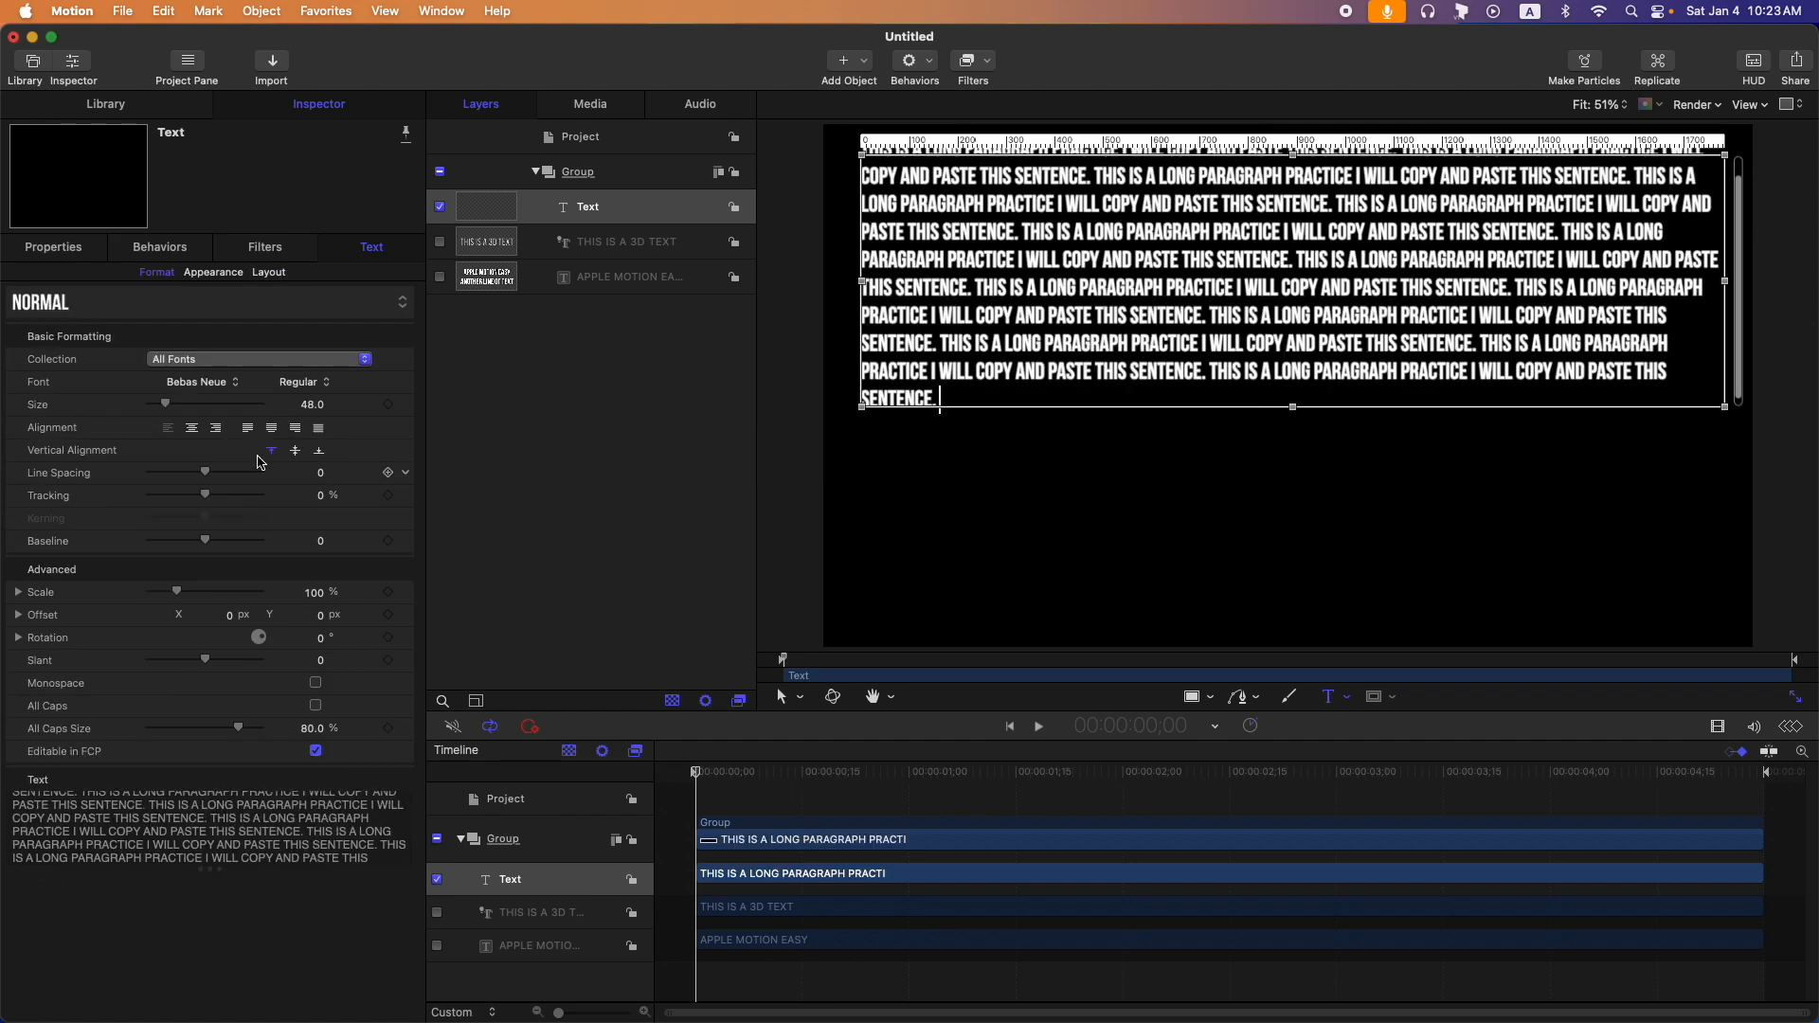
Review the new text's available layout methods and keep Paragraph selected.
left_click(269, 273)
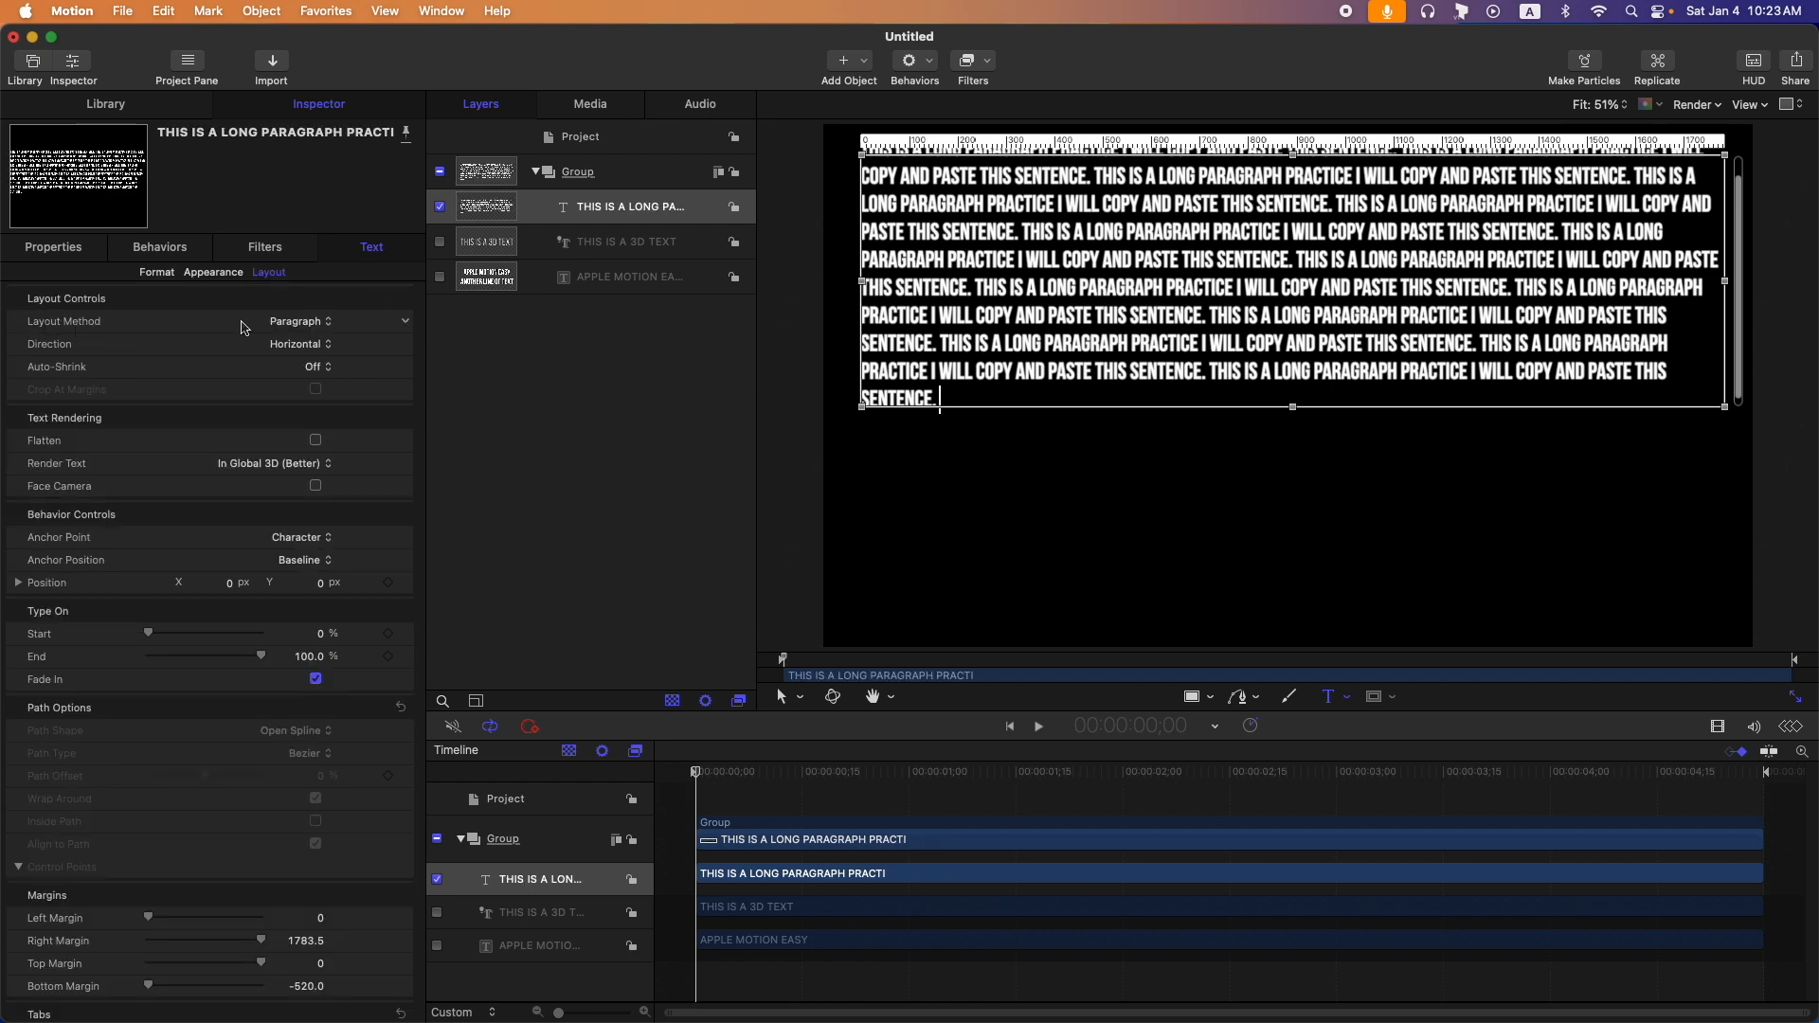
left_click(301, 325)
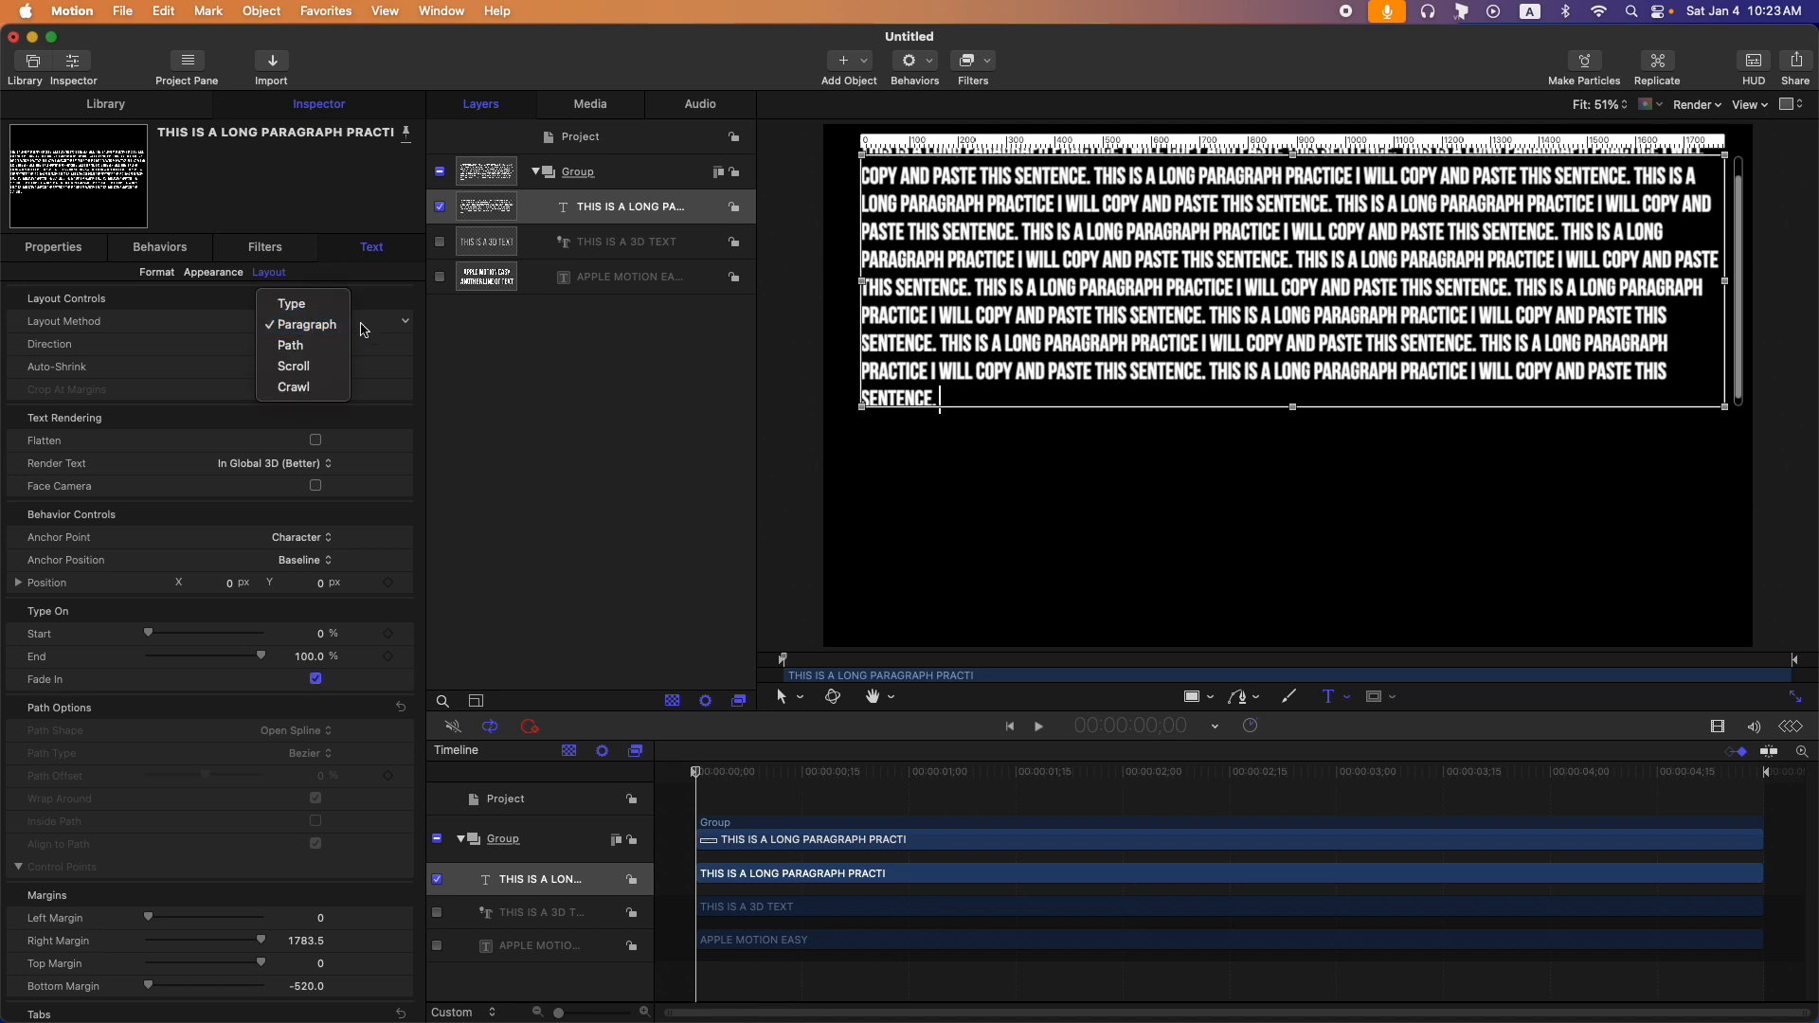
left_click(339, 327)
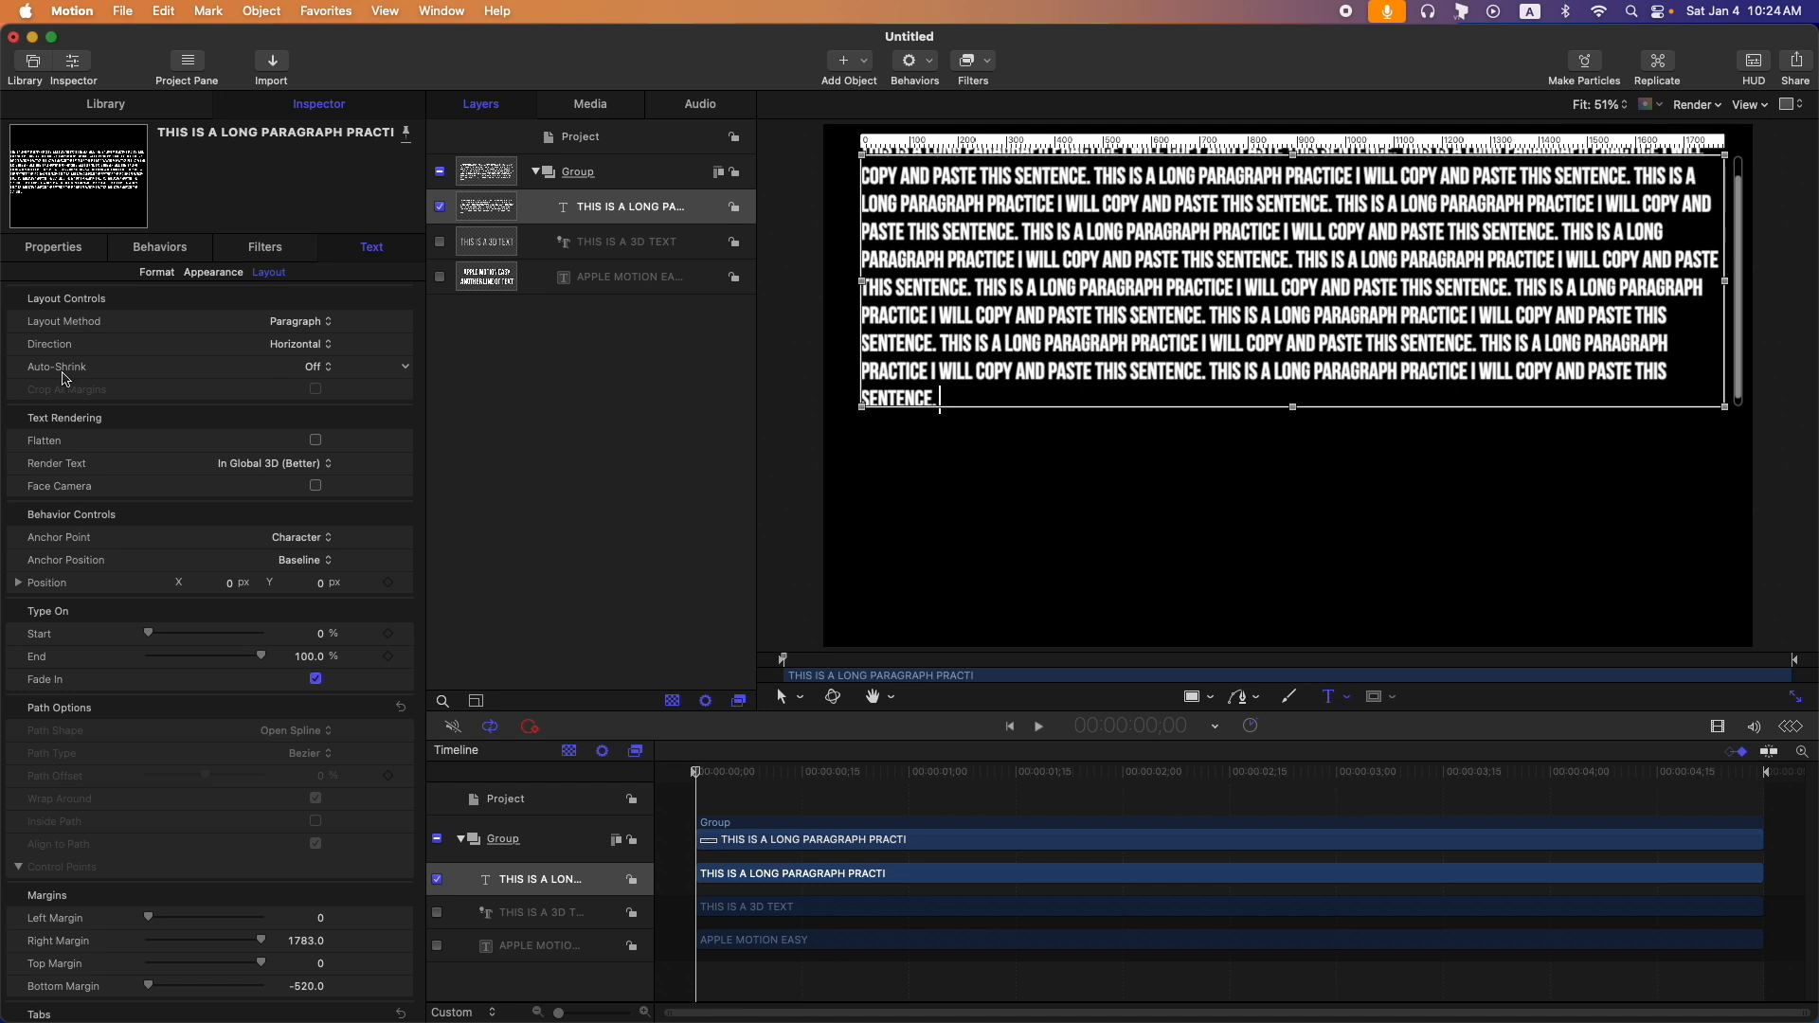
Test the paragraph's Auto-Shrink options from Left and Right through Top and Bottom Stretch and To All Margins, and return it to Off.
left_click(327, 368)
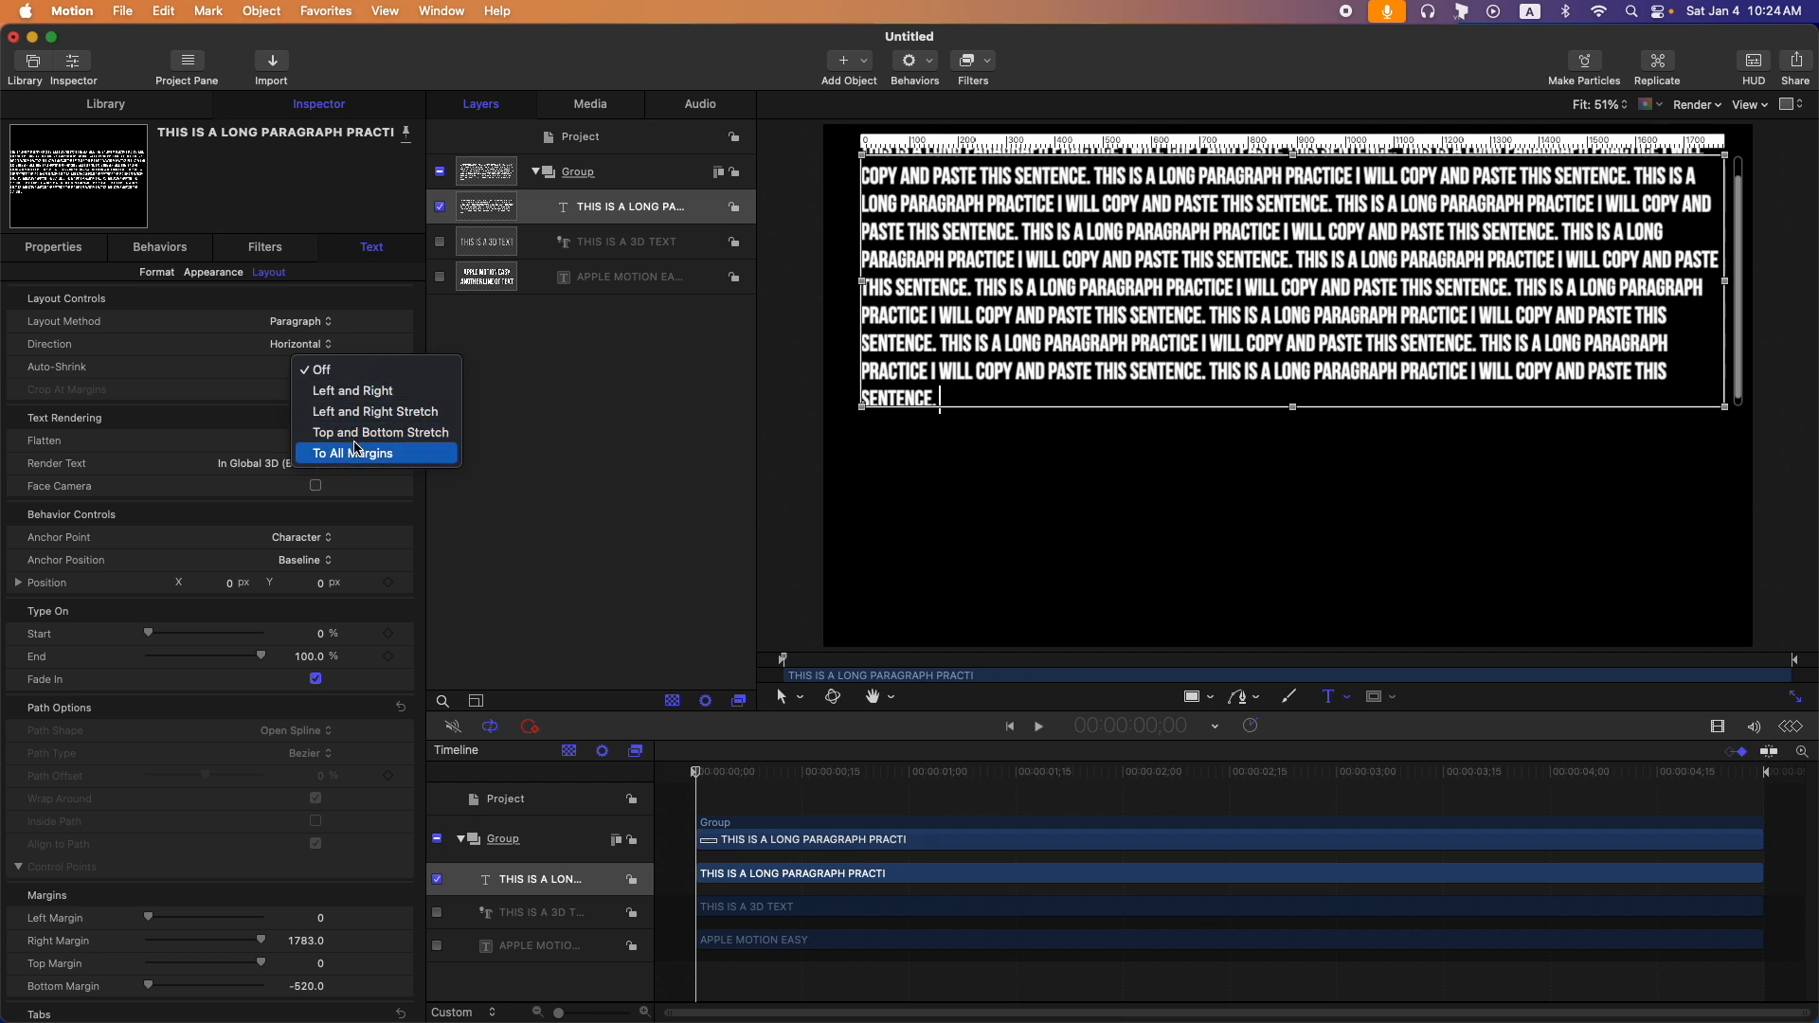
left_click(371, 396)
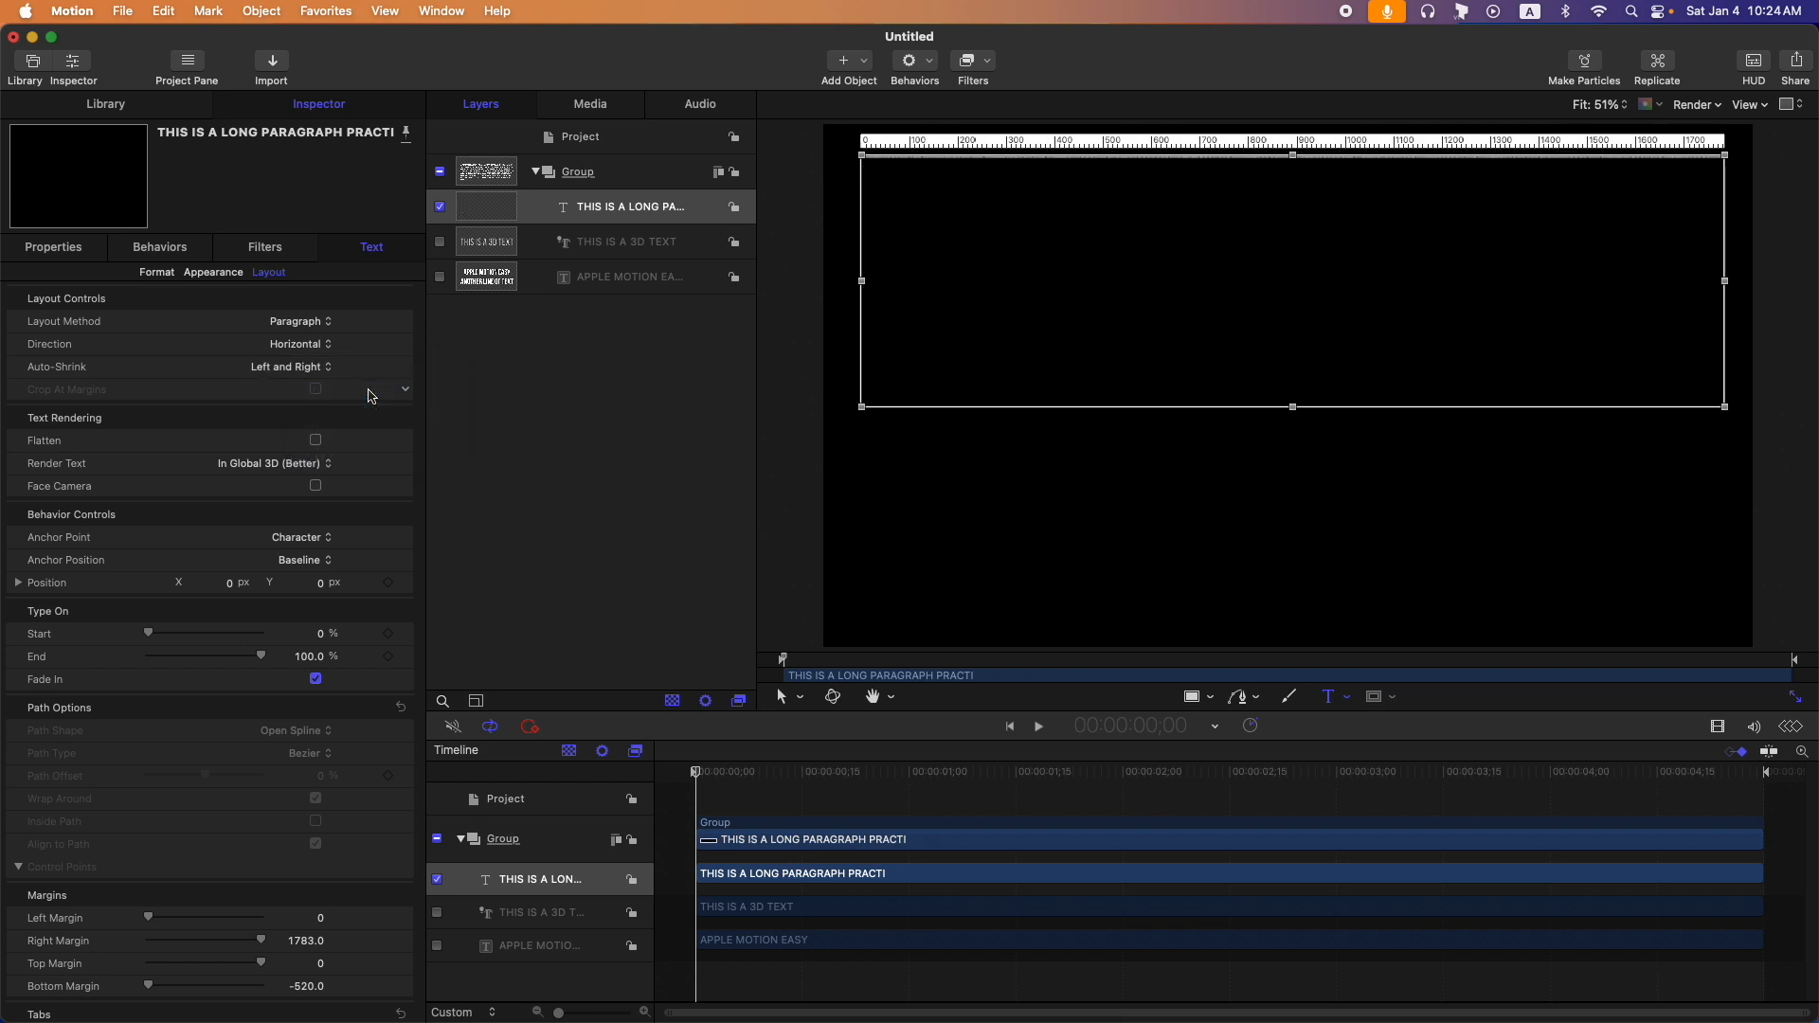
left_click(325, 372)
left_click(322, 390)
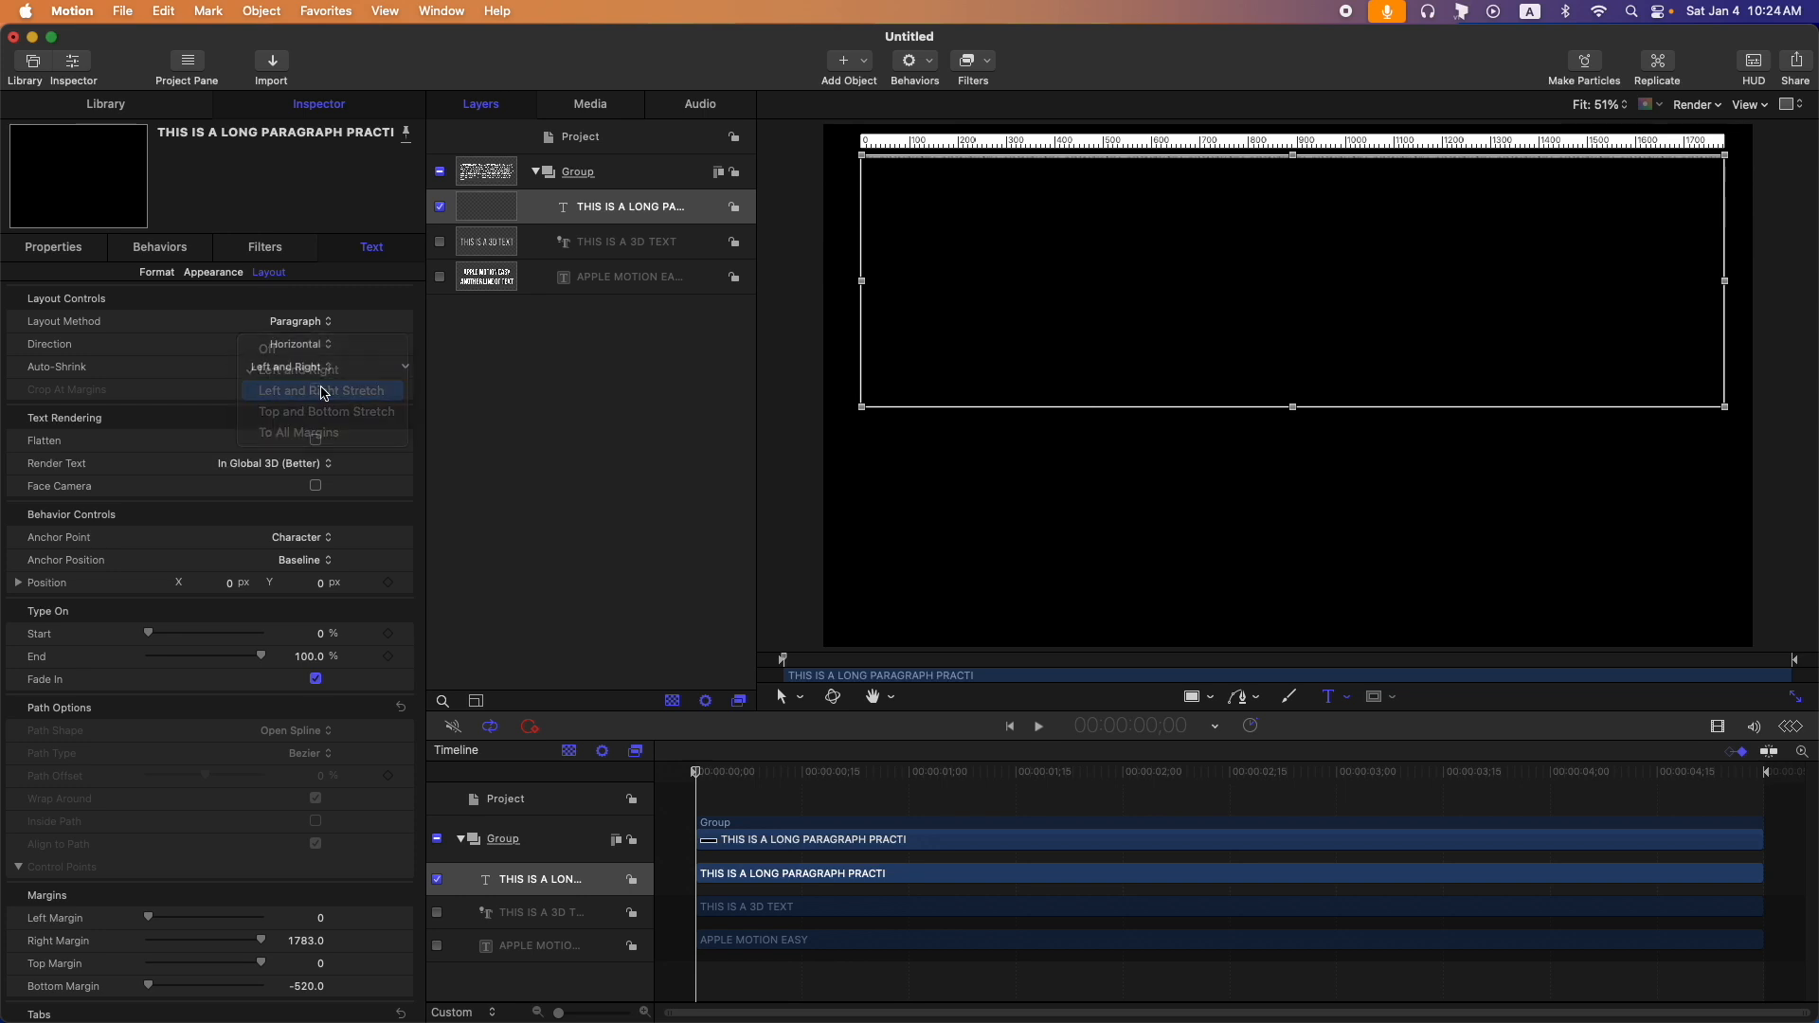
left_click(325, 367)
left_click(323, 390)
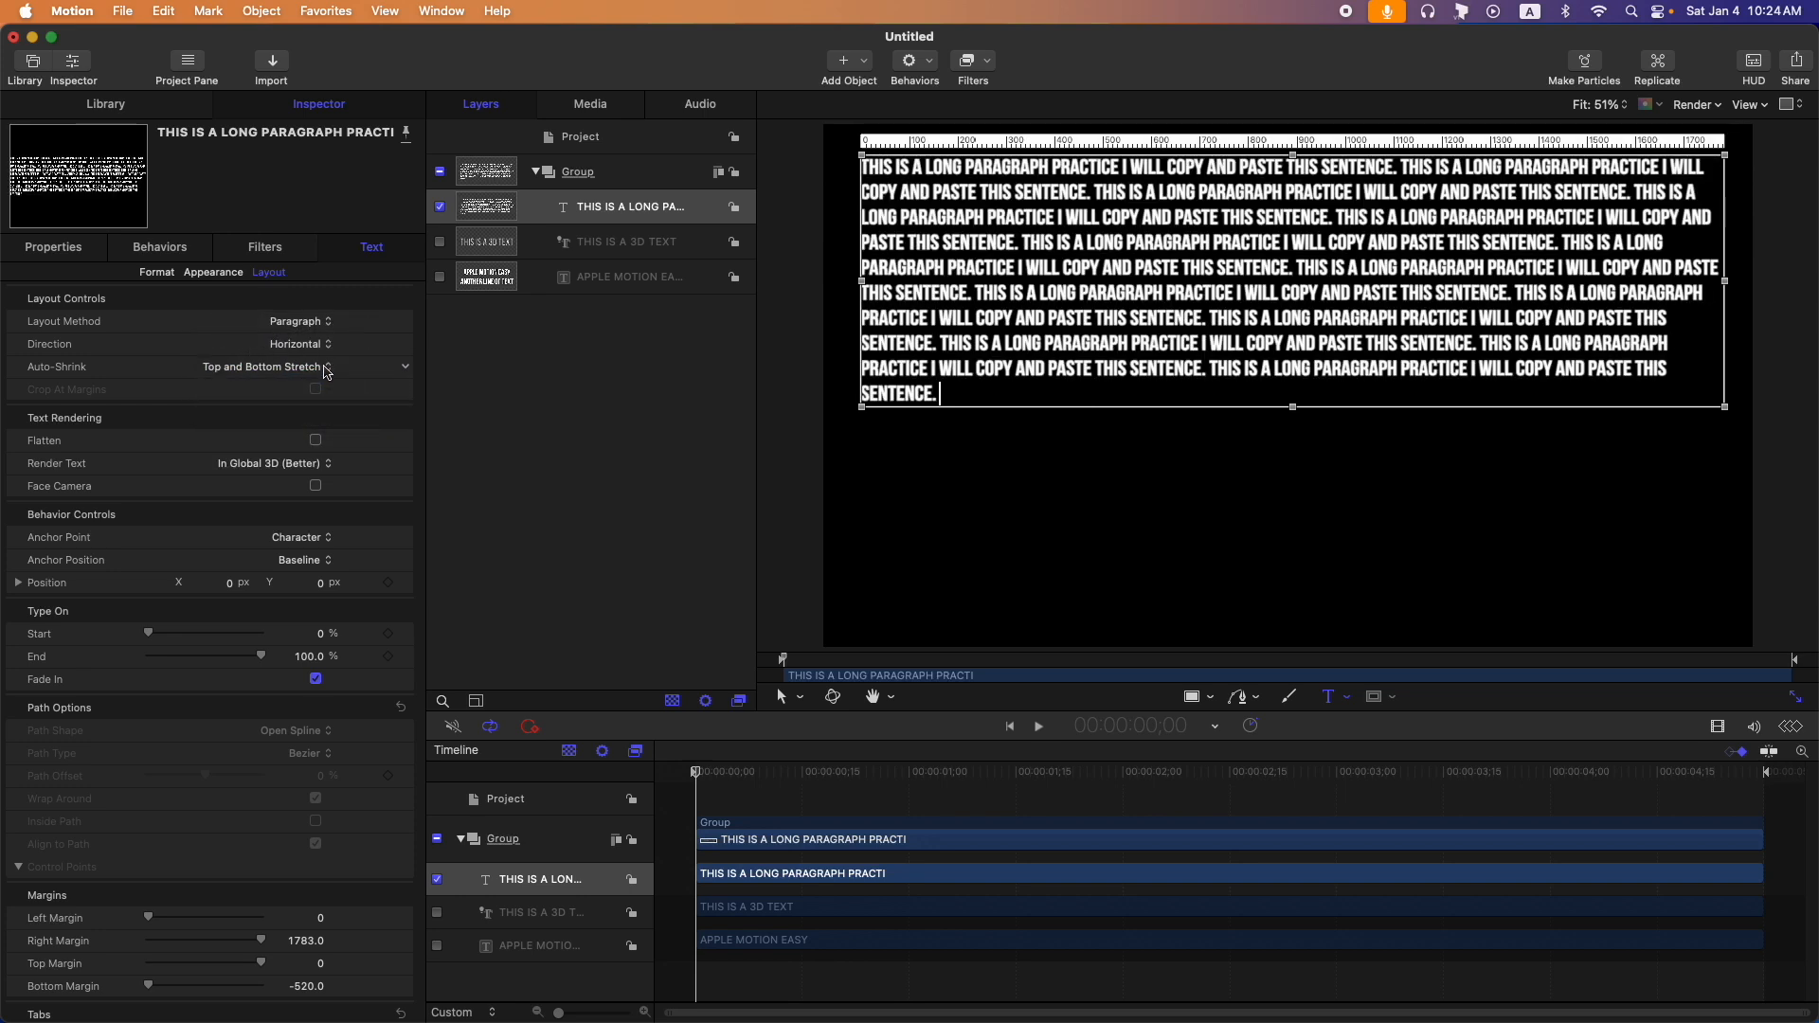
left_click(325, 368)
left_click(311, 394)
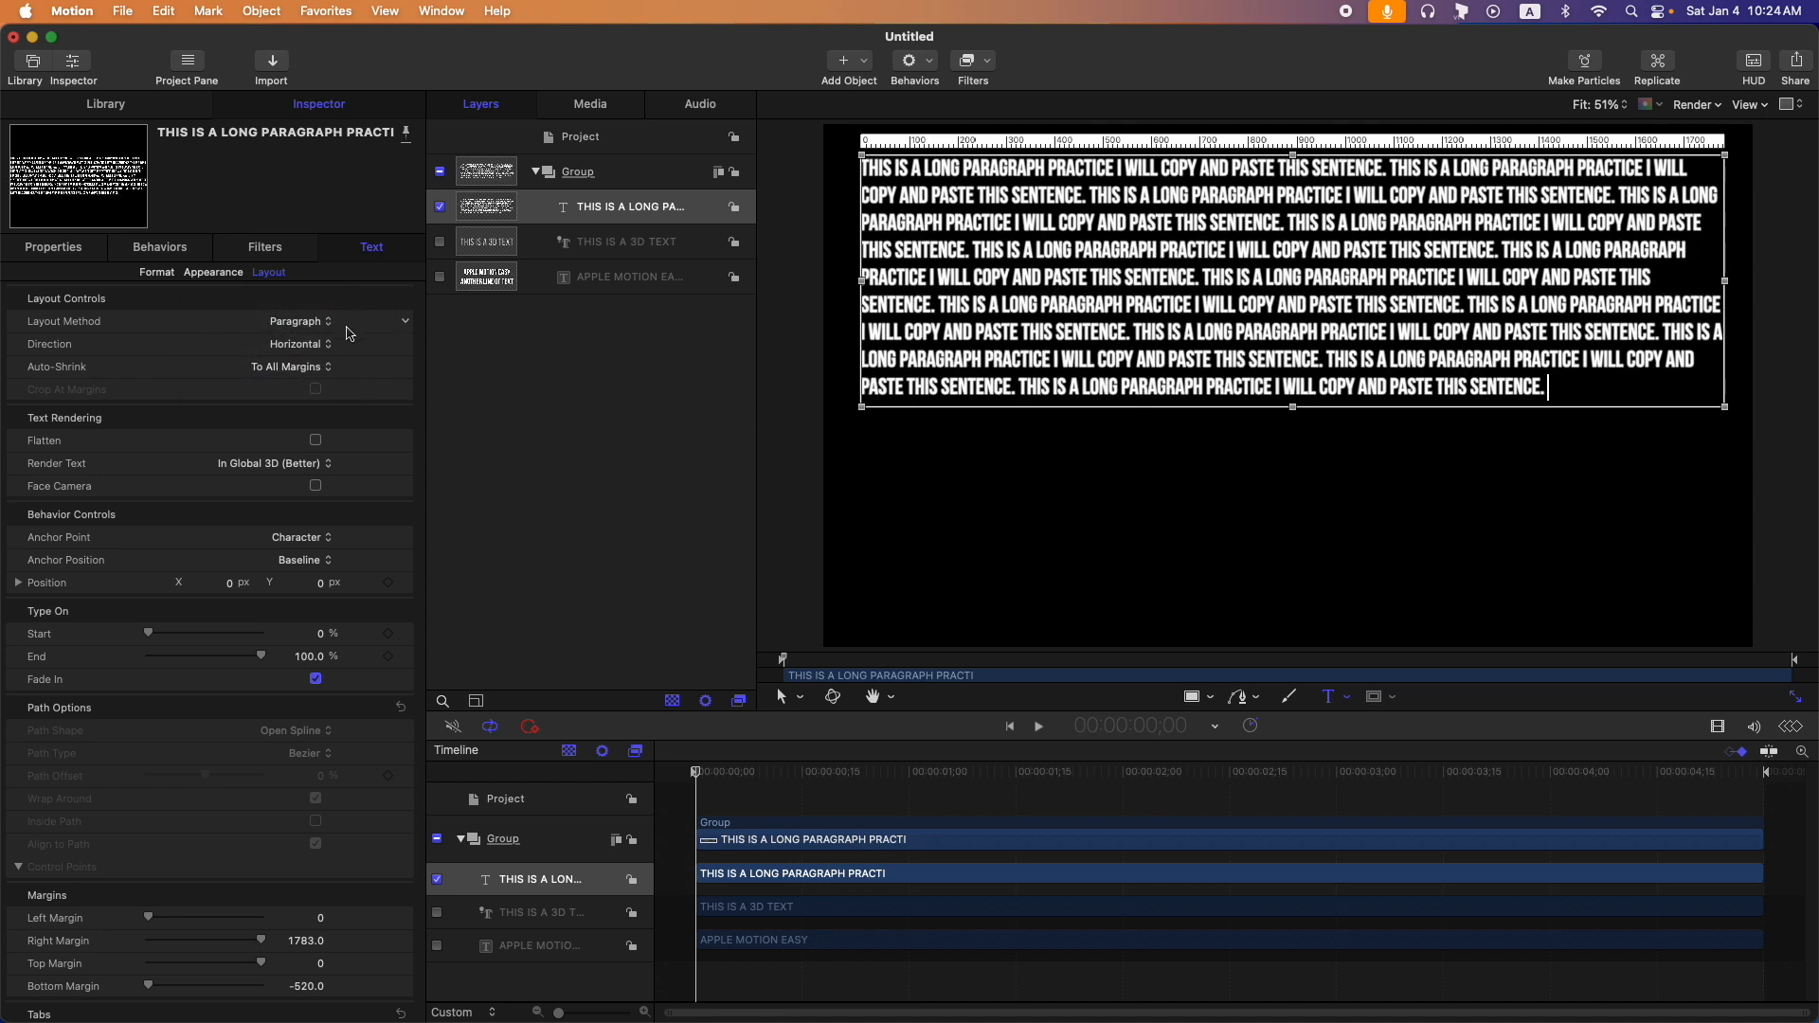
left_click(274, 371)
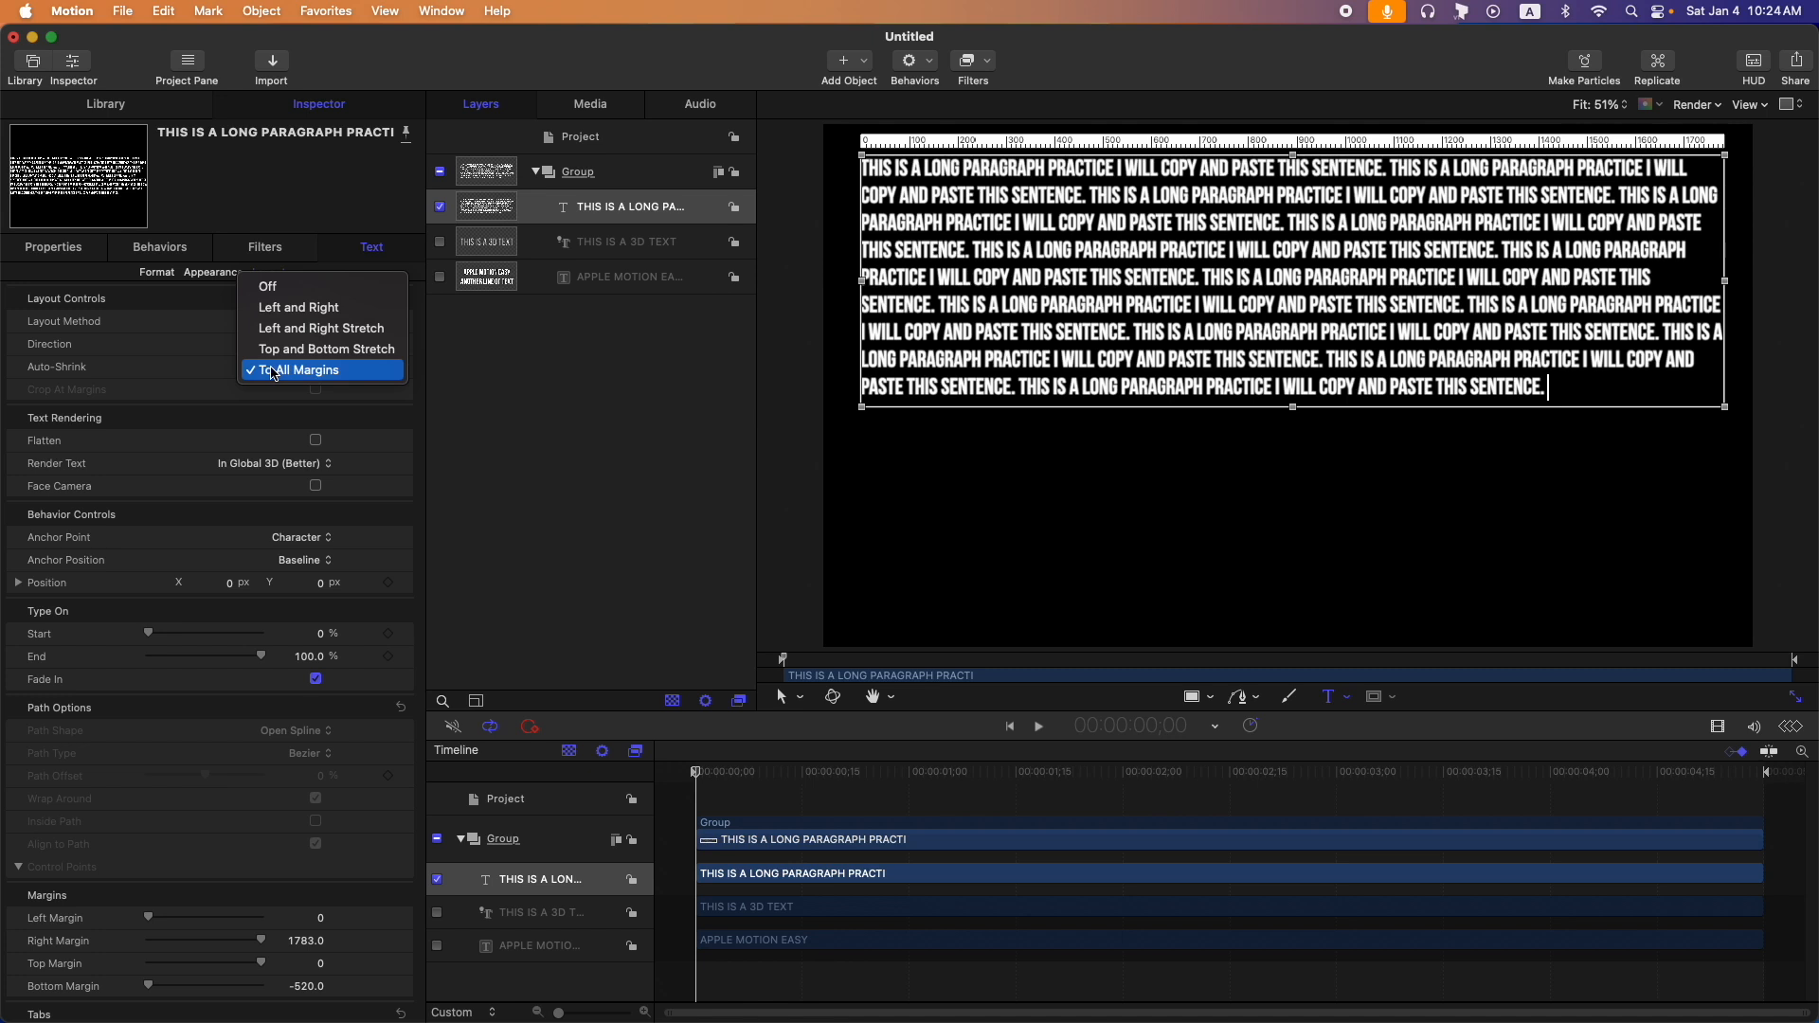
left_click(330, 292)
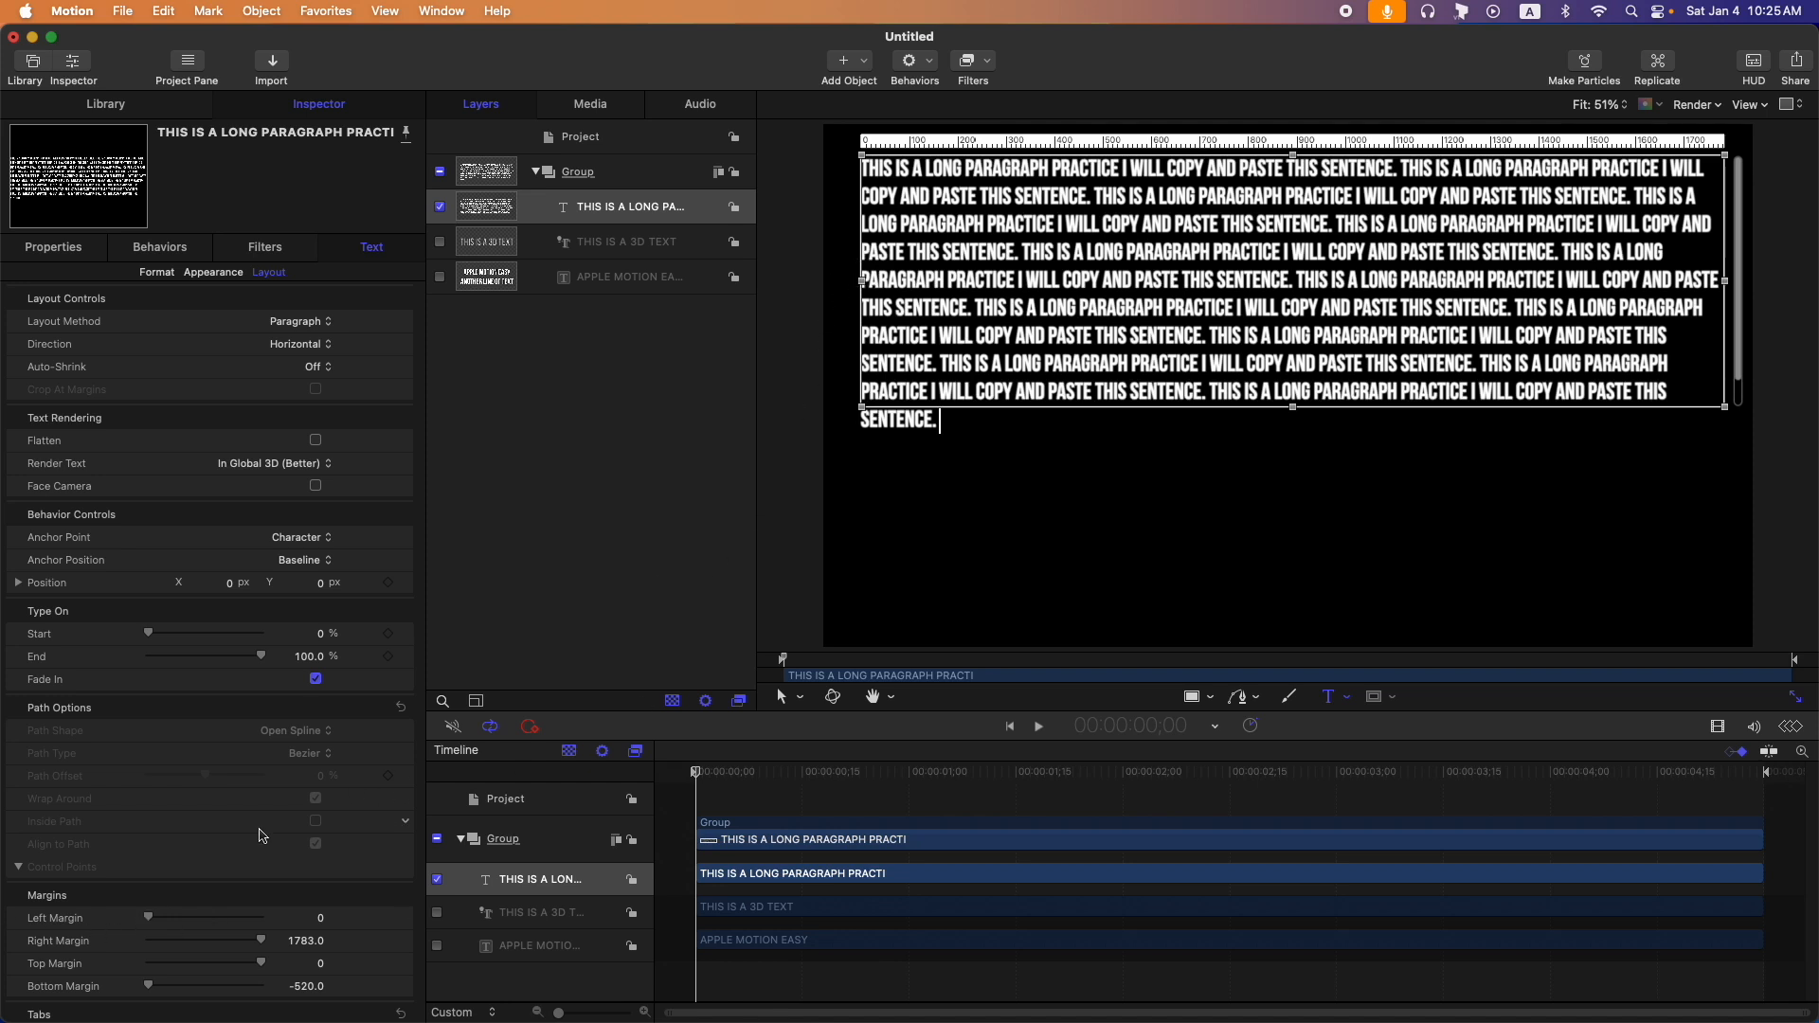
Test the paragraph's Left Margin at 639 and reset it to 0, then try a smaller Right Margin and undo it.
left_click_drag(150, 924, 192, 924)
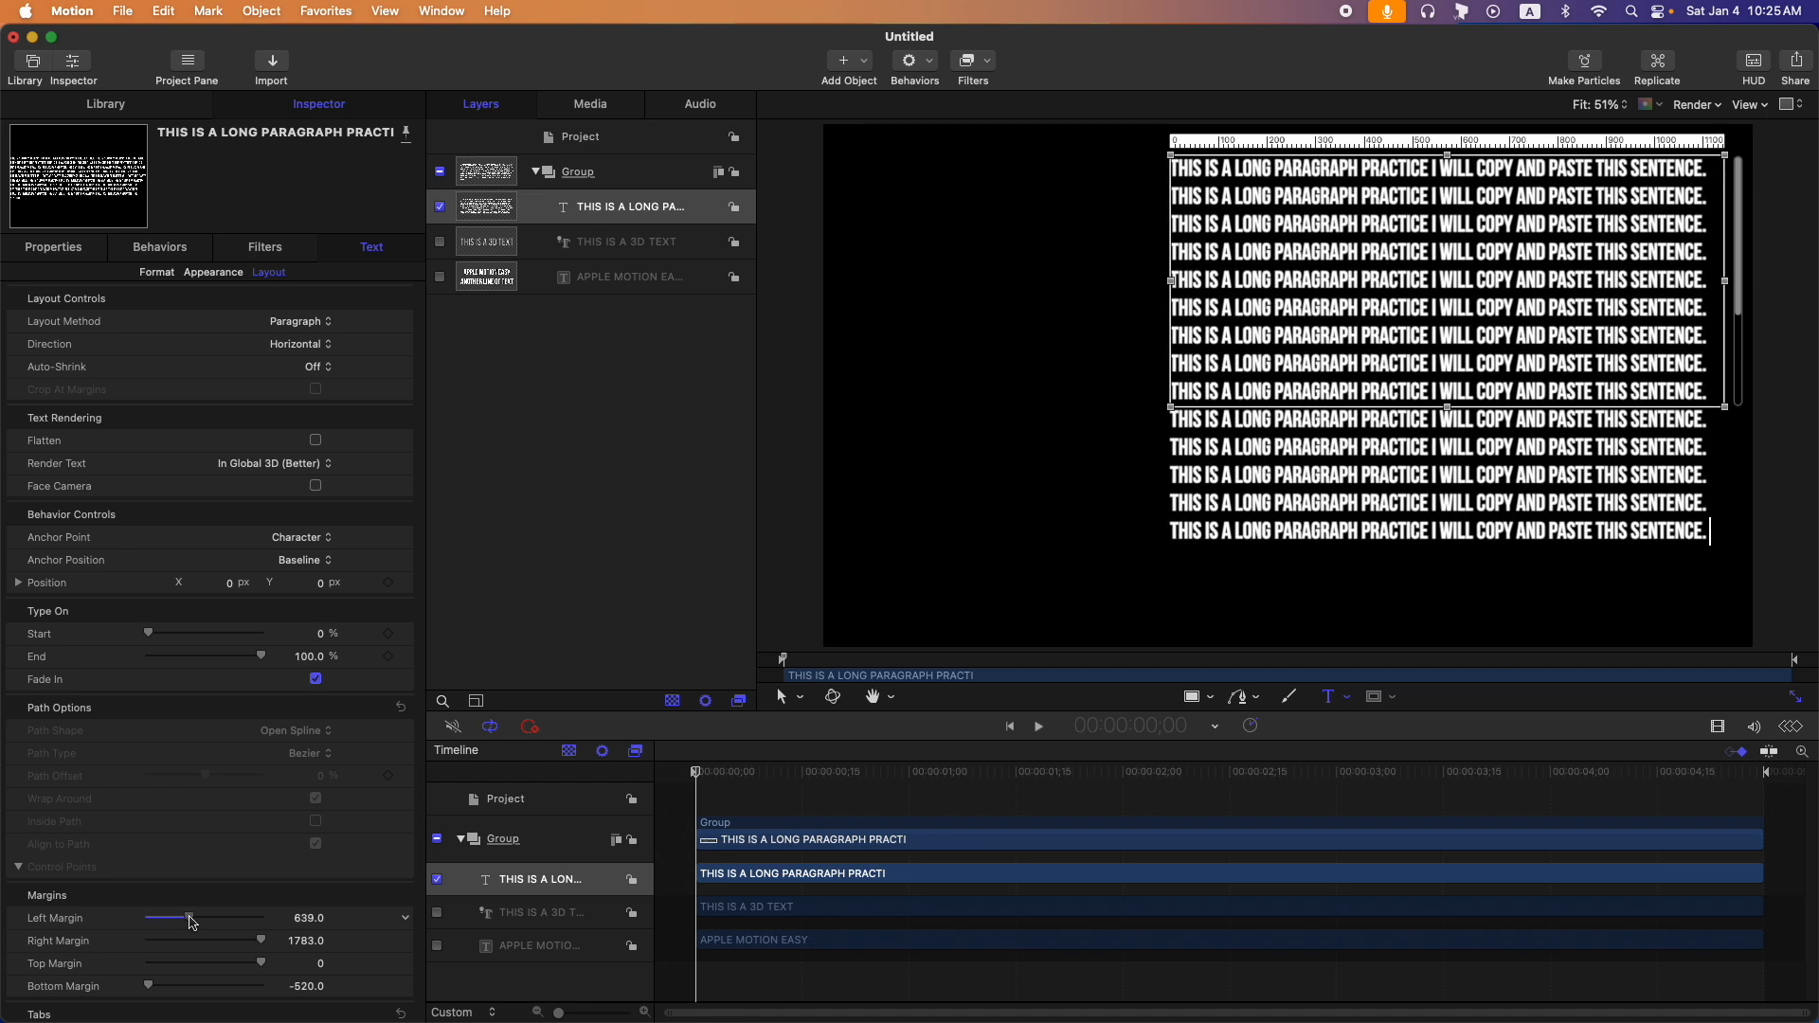
left_click_drag(189, 924, 132, 925)
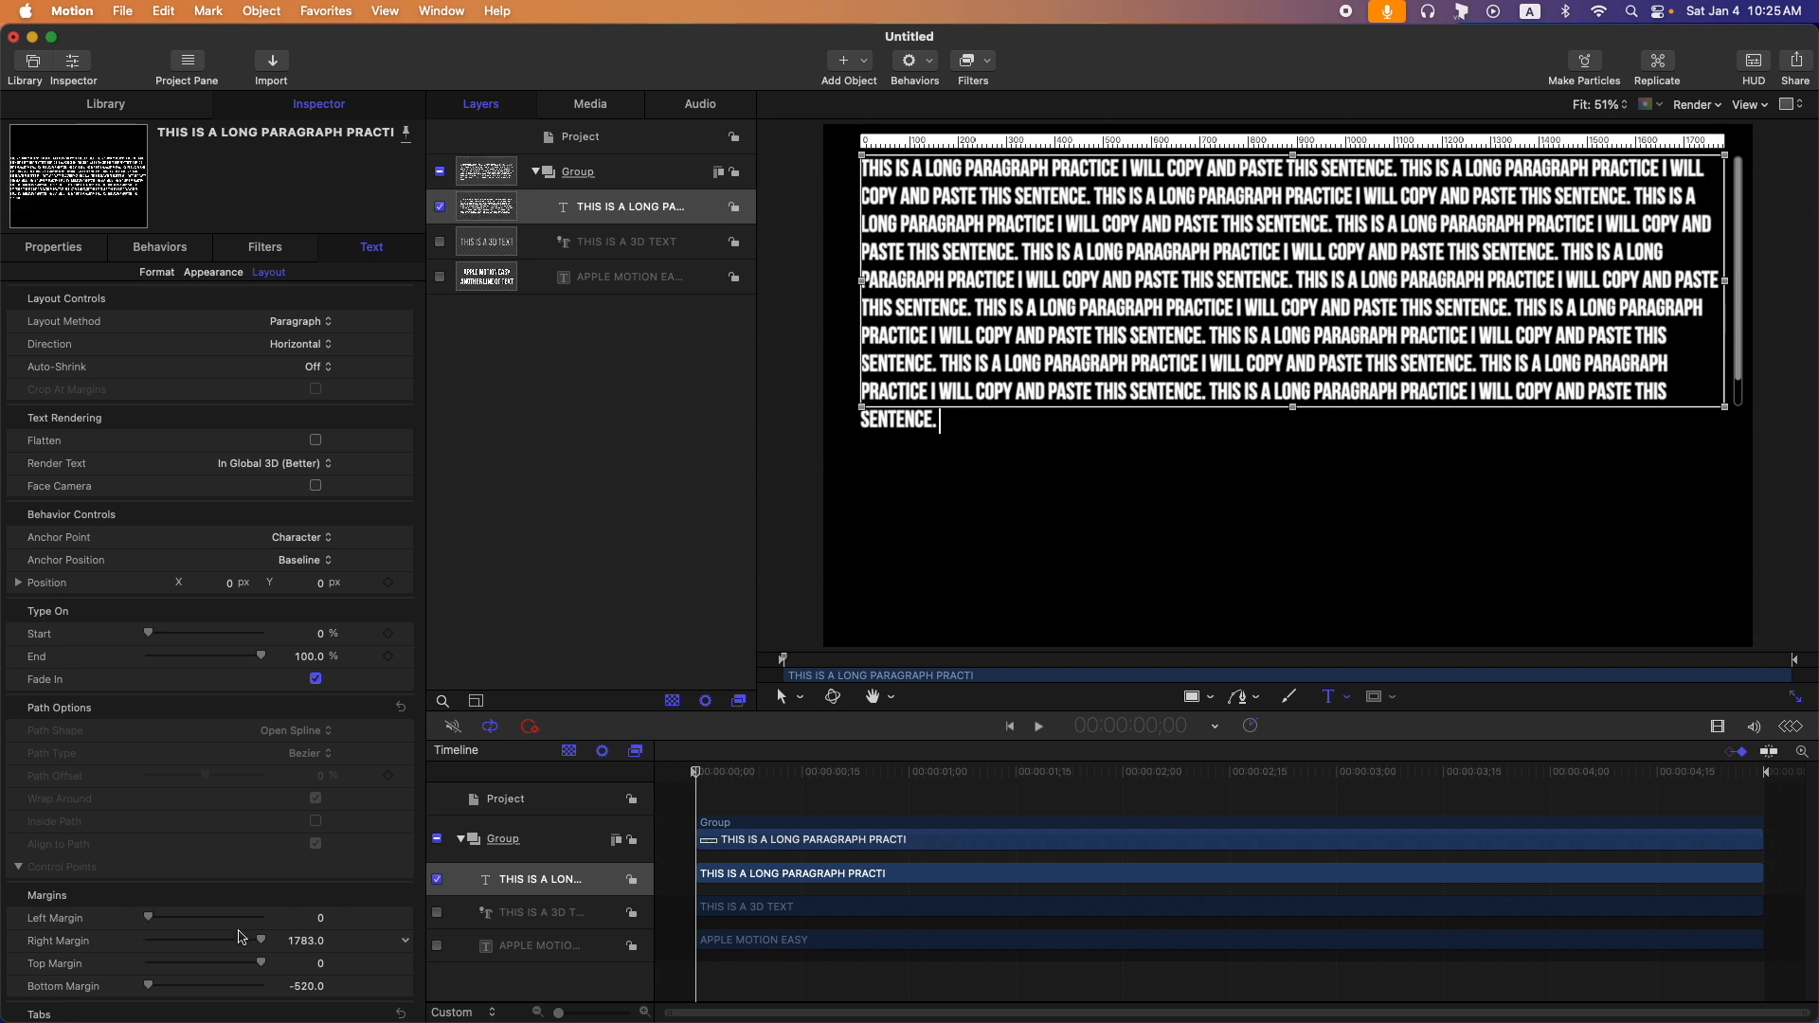
left_click_drag(261, 945, 199, 946)
key("super+z")
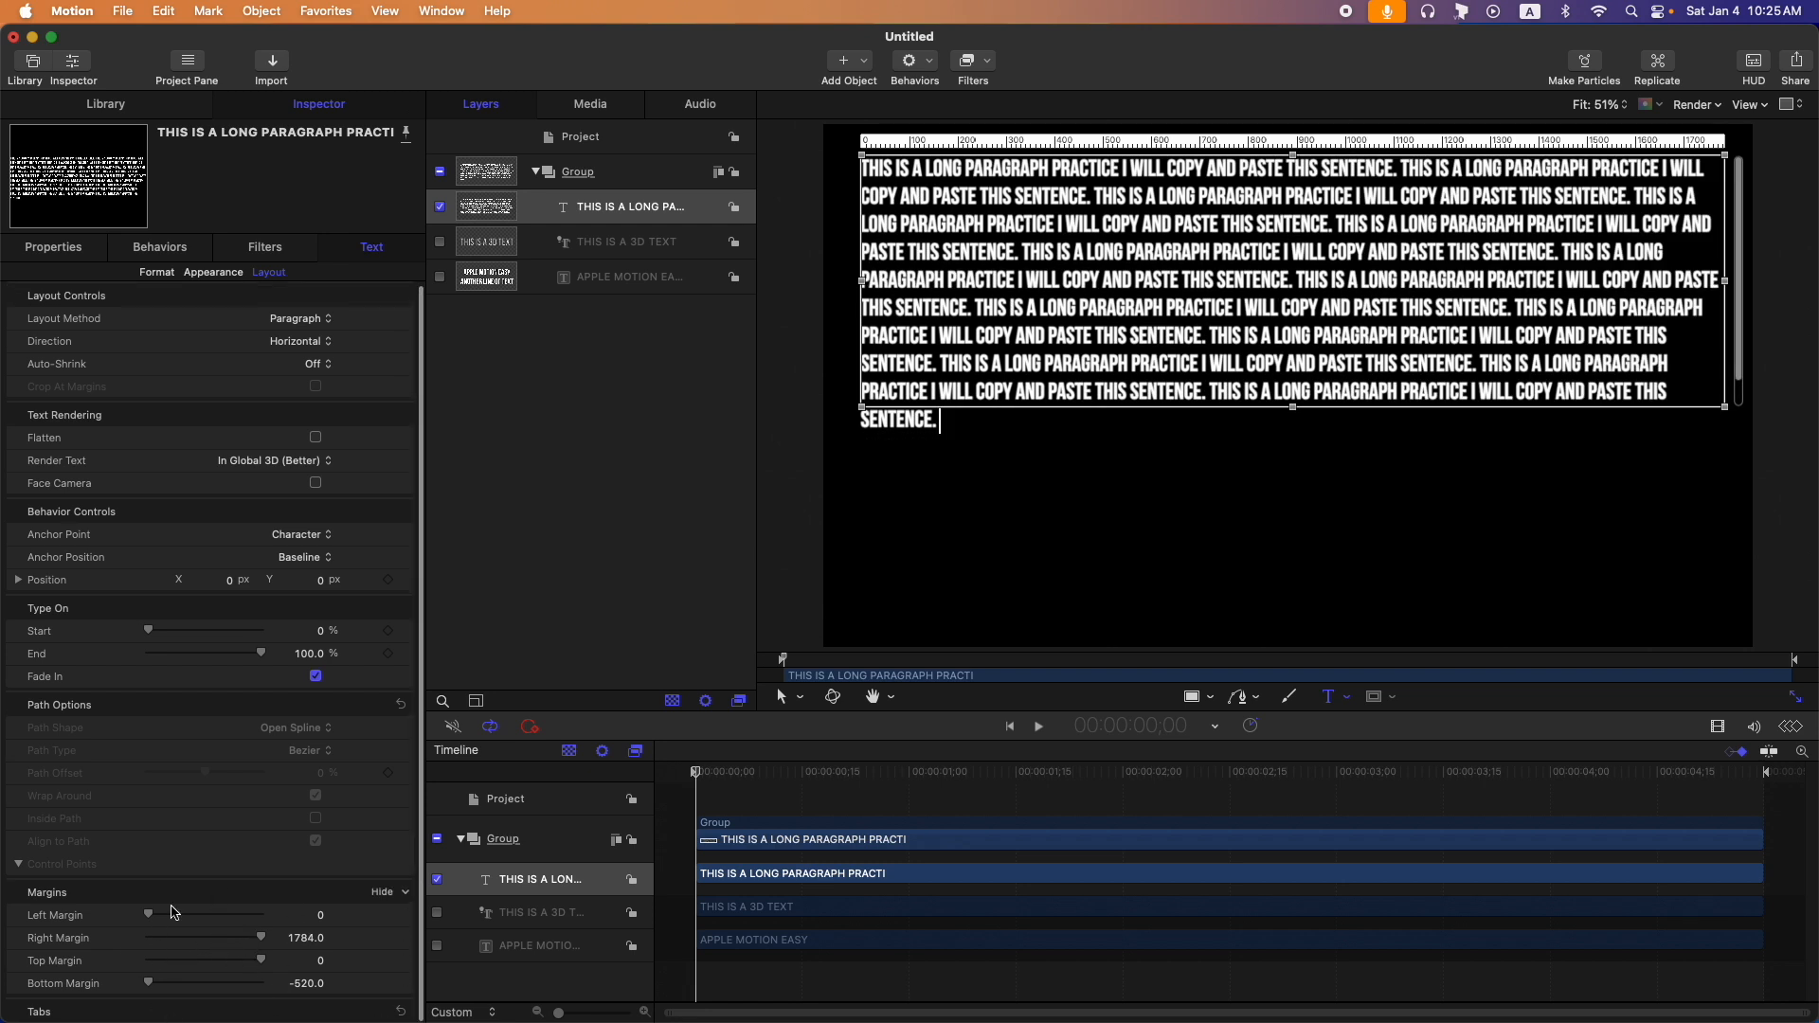
Hide the long paragraph's text layer.
left_click(440, 207)
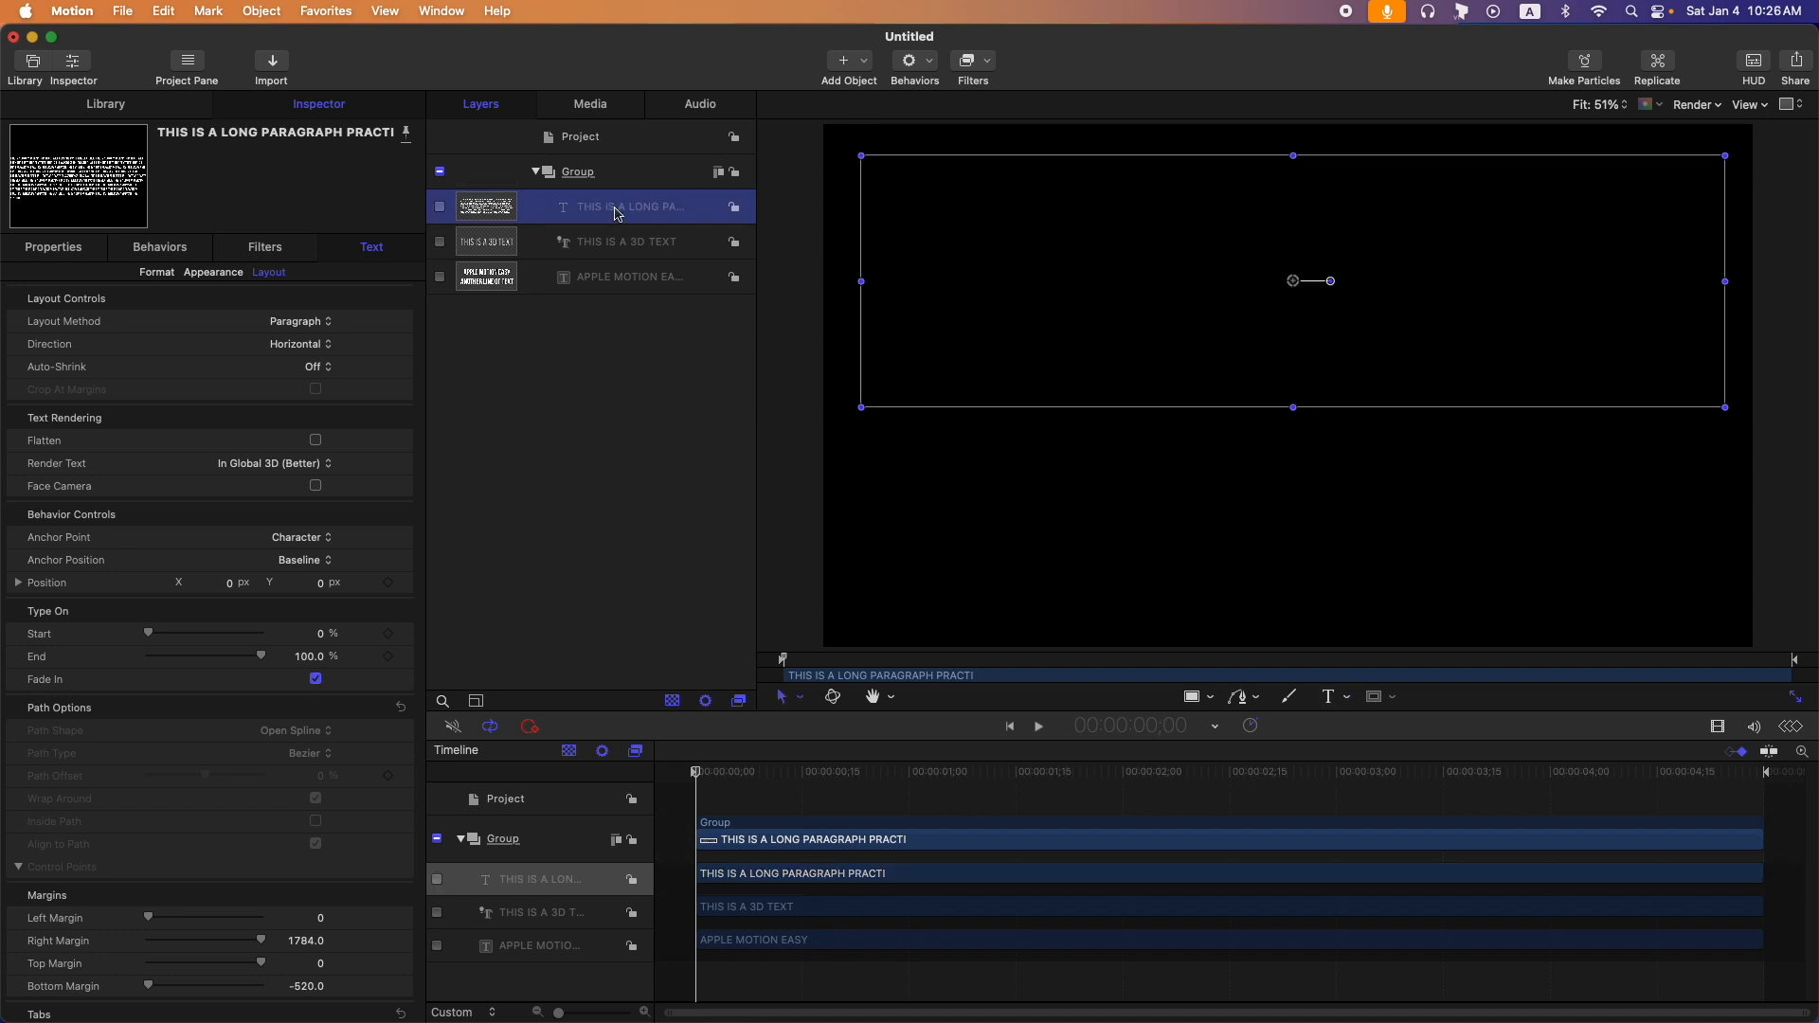